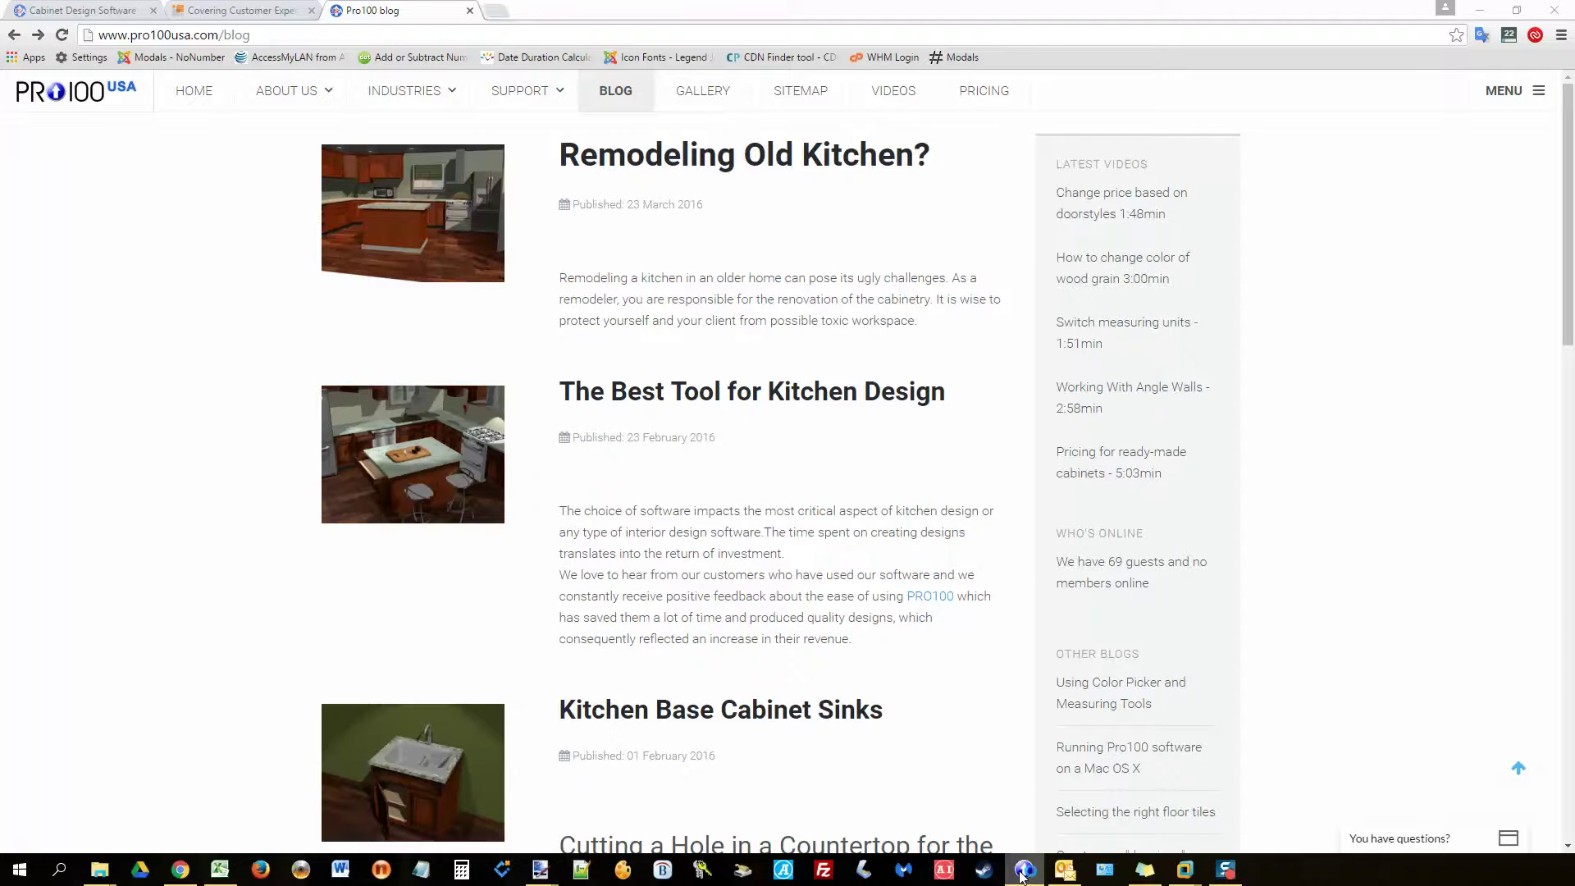
Step: Create a new project commented 'Measurements and Cameras' and accept the 160" × 160" × 96" room
click(1024, 868)
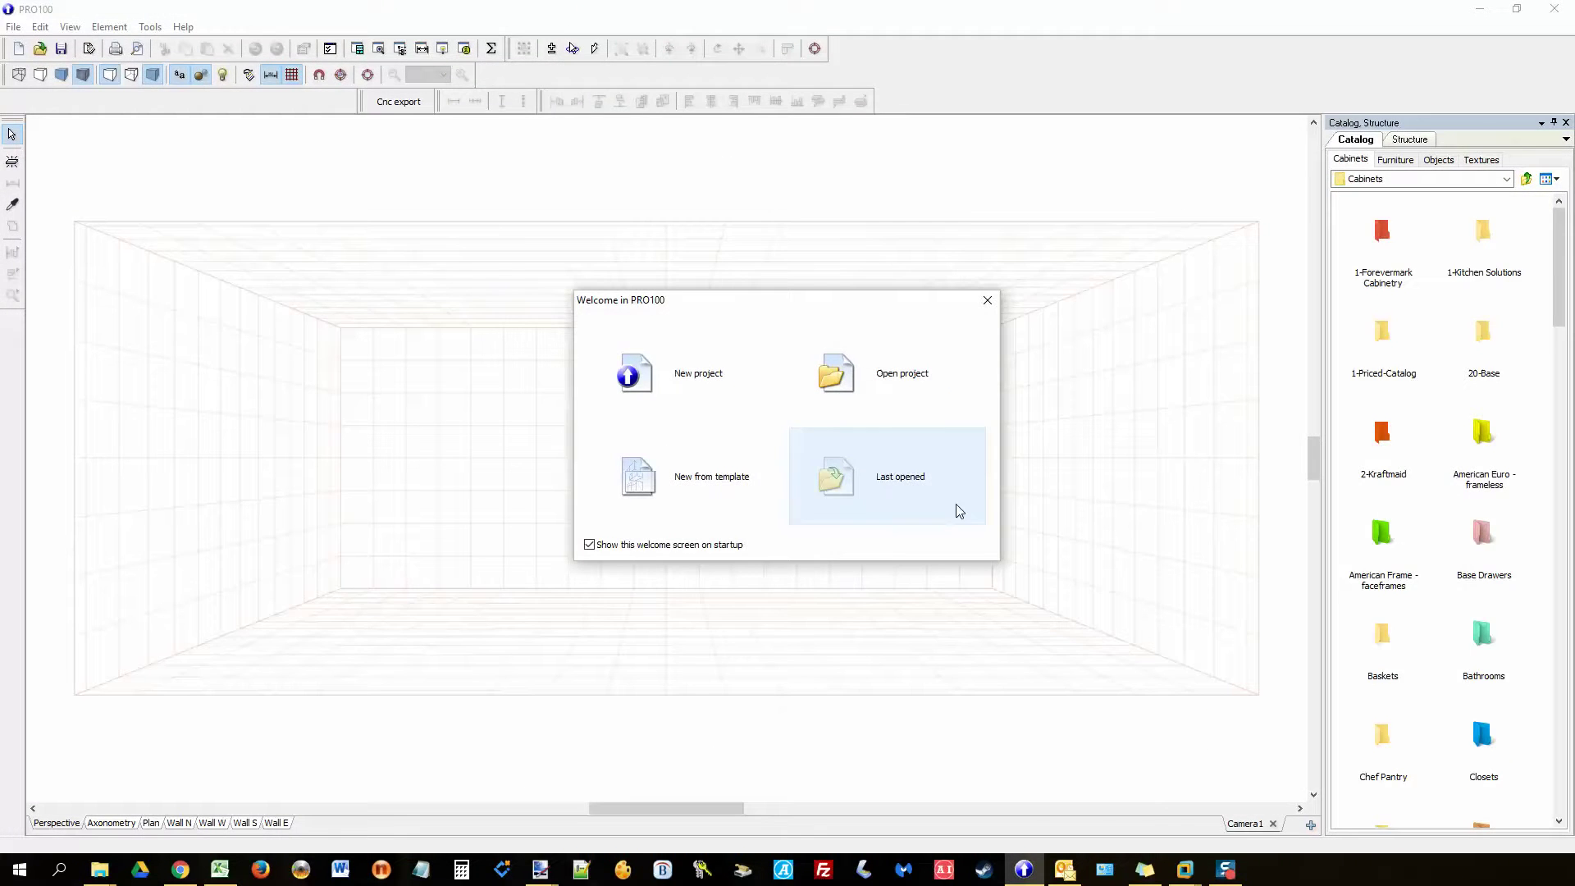
click(646, 375)
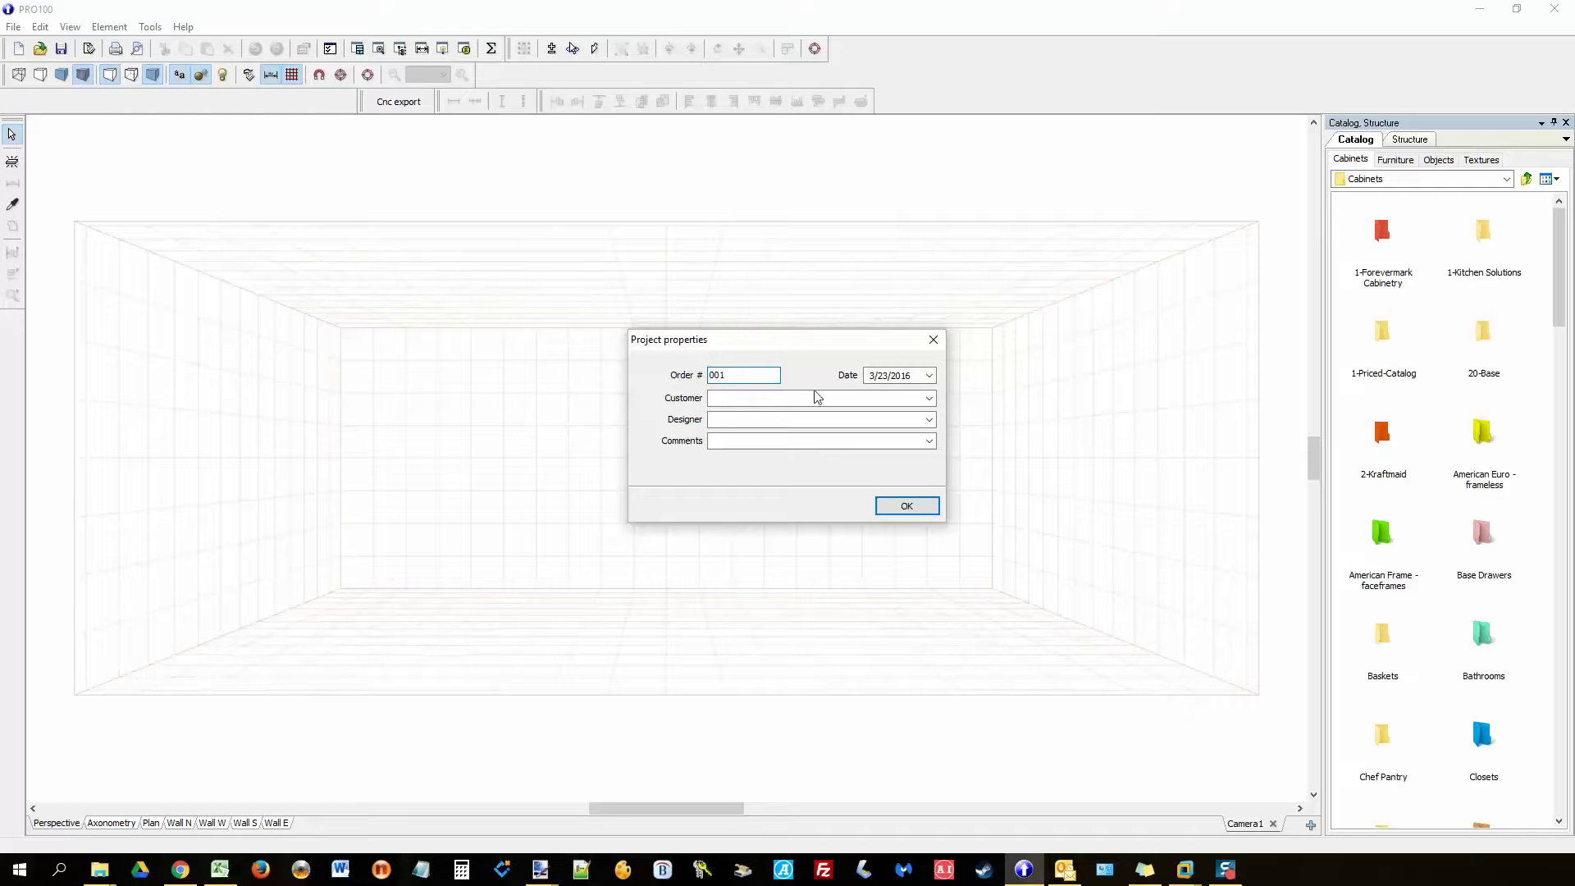
click(794, 401)
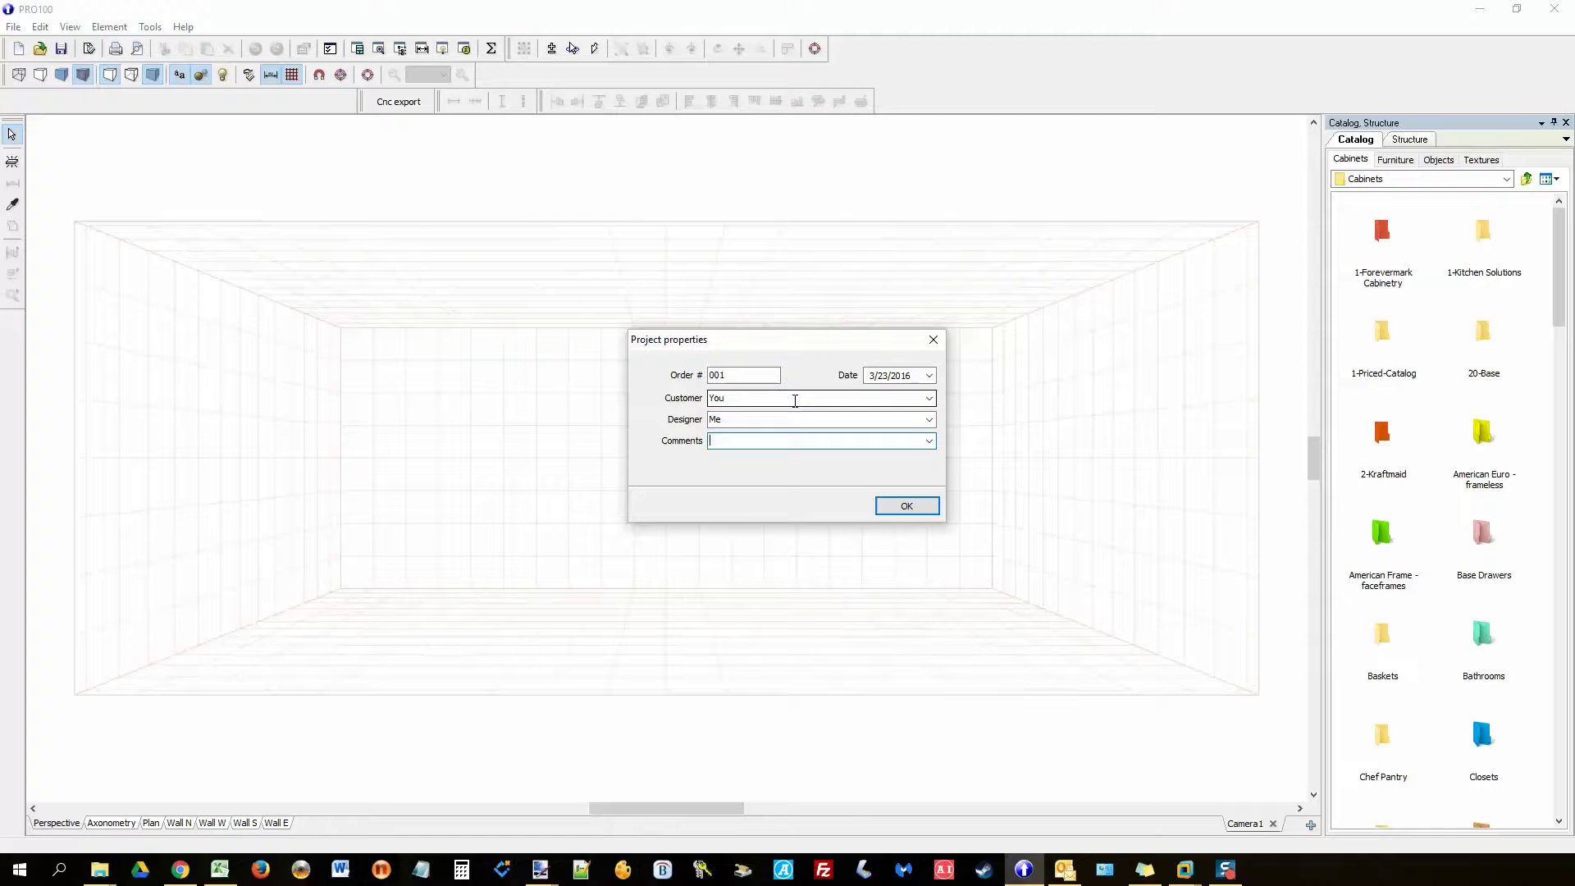
text(Measurements and Cameras)
click(907, 505)
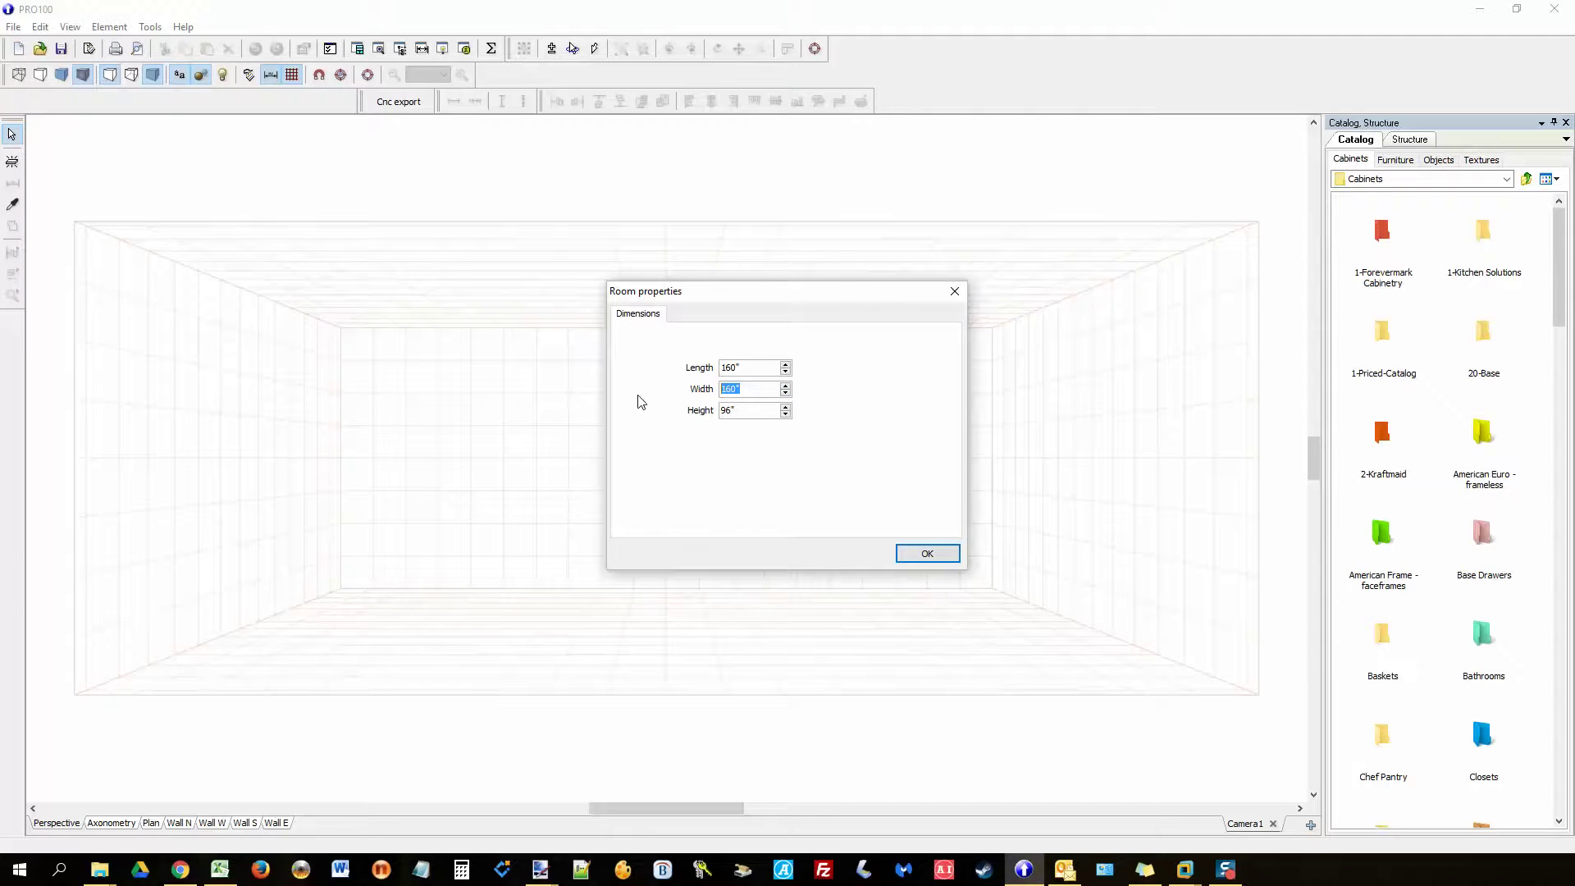
click(925, 554)
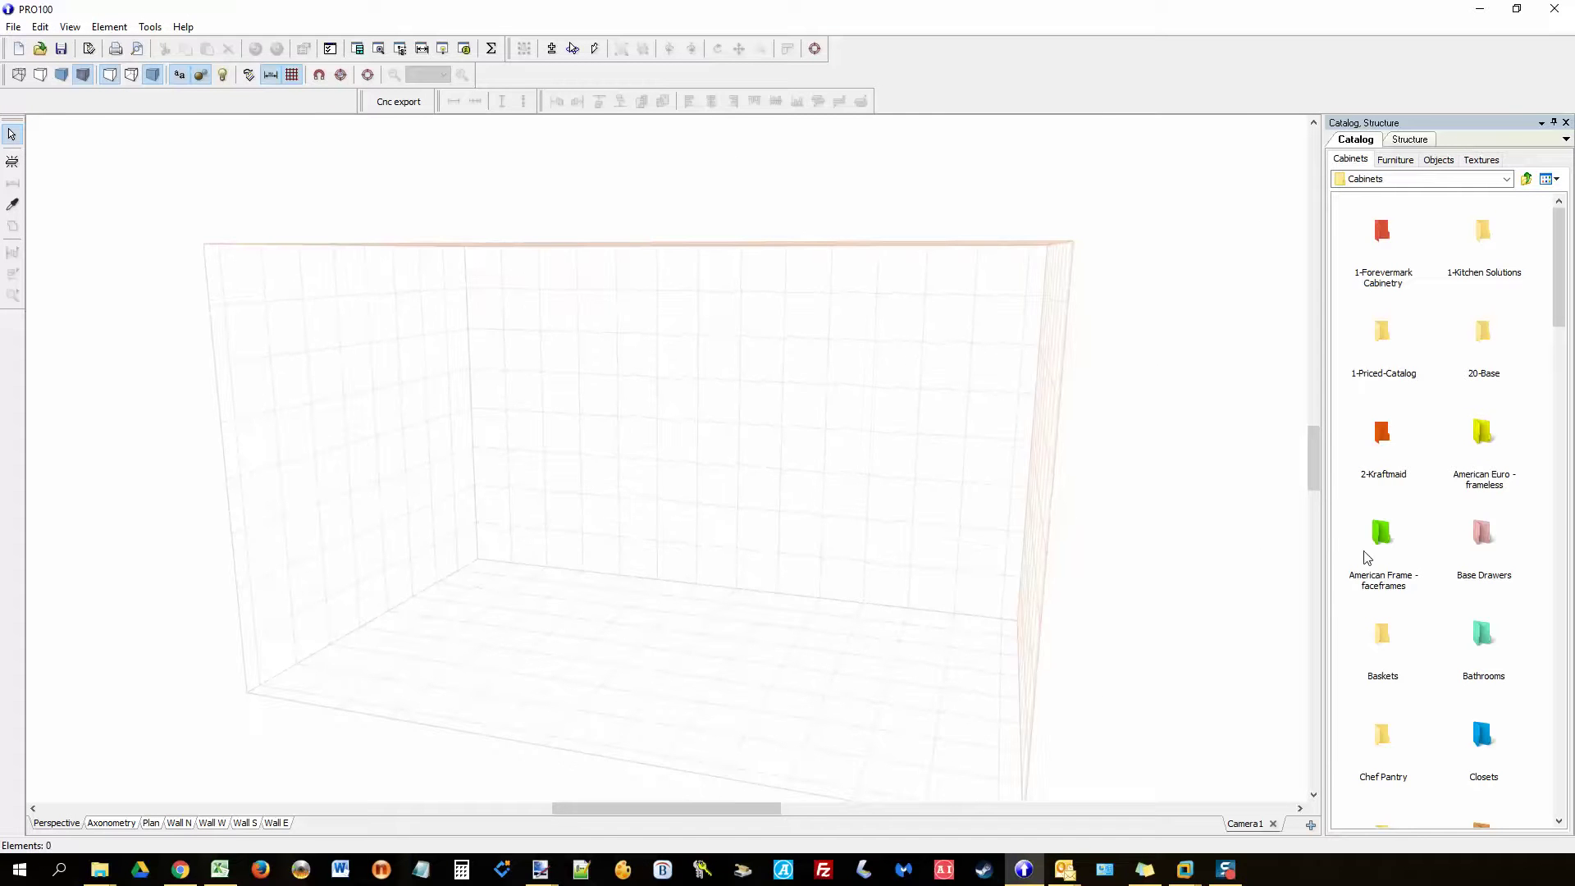
Step: Place the DCB36 corner base cabinet in the room's corner in Plan view
double_click(1383, 534)
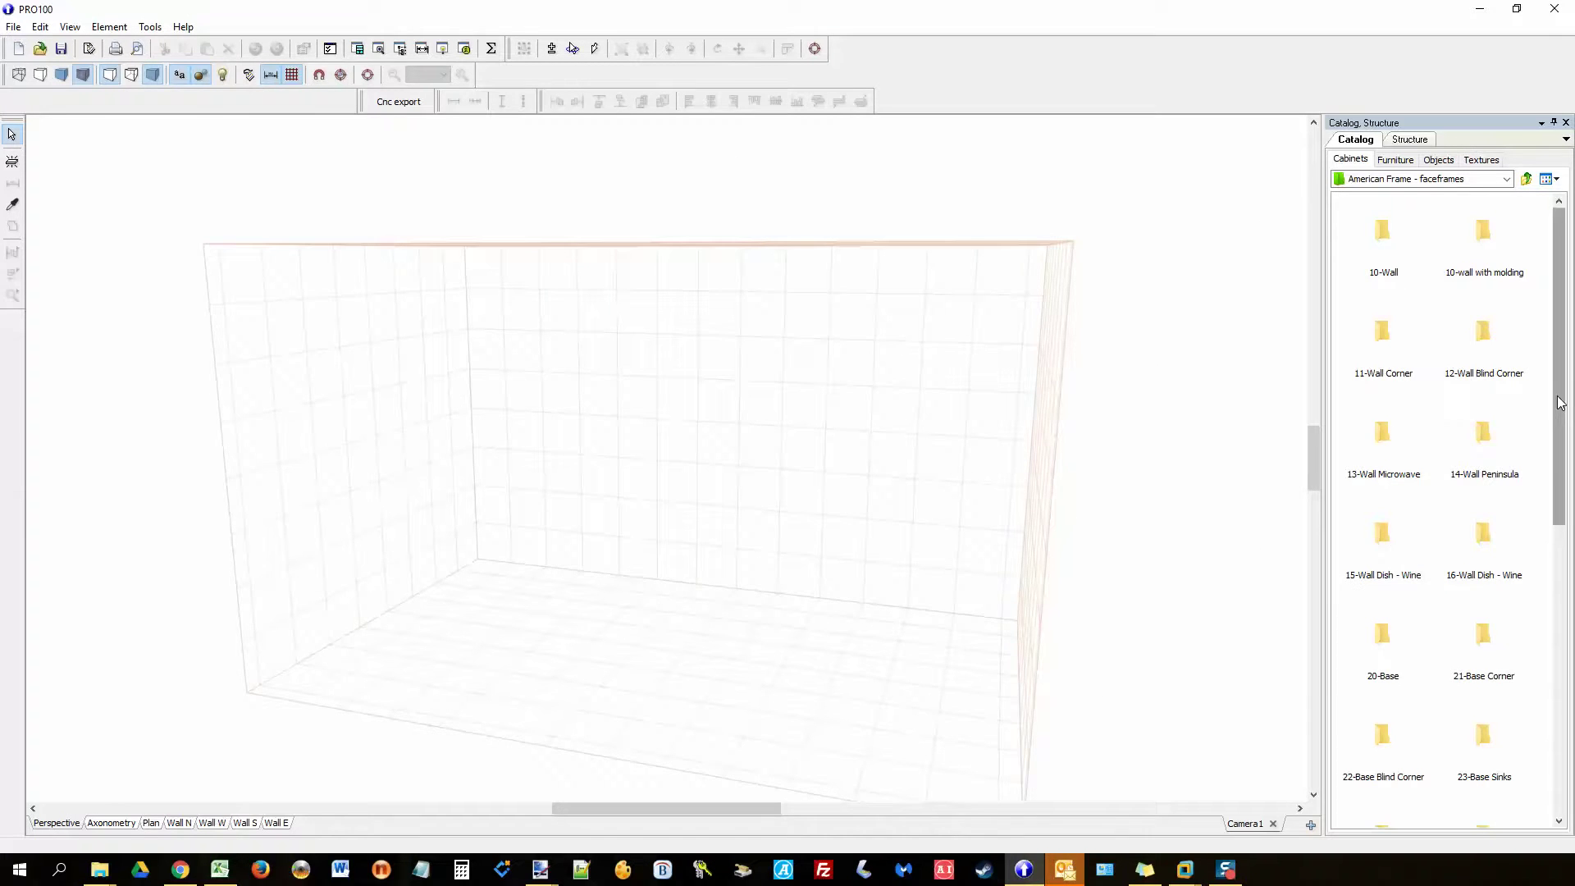
drag(1558, 394, 1557, 445)
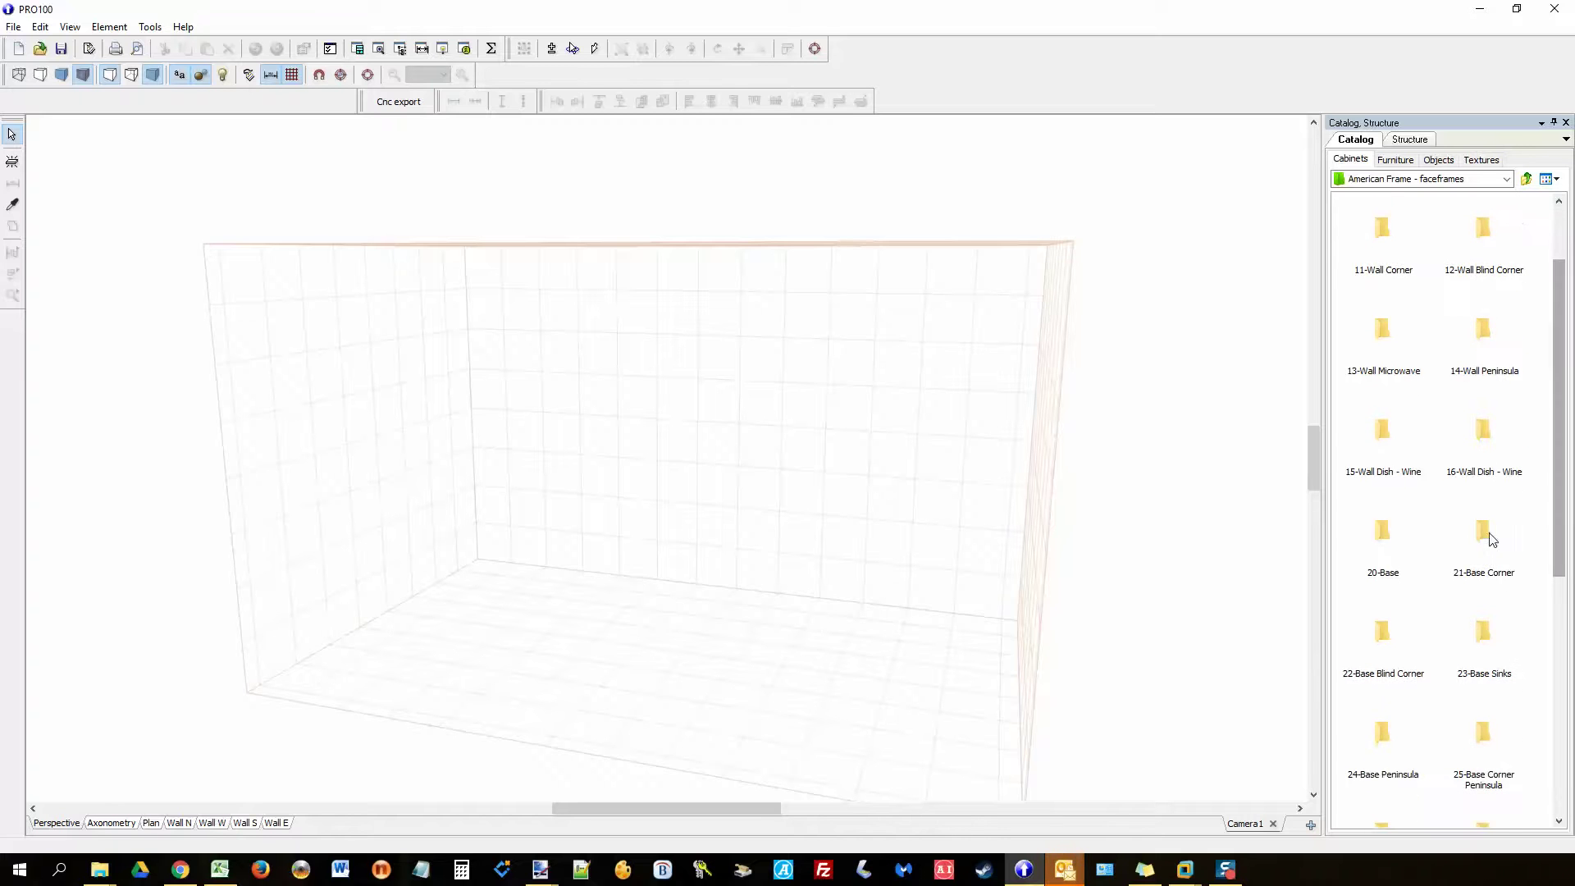
double_click(1483, 533)
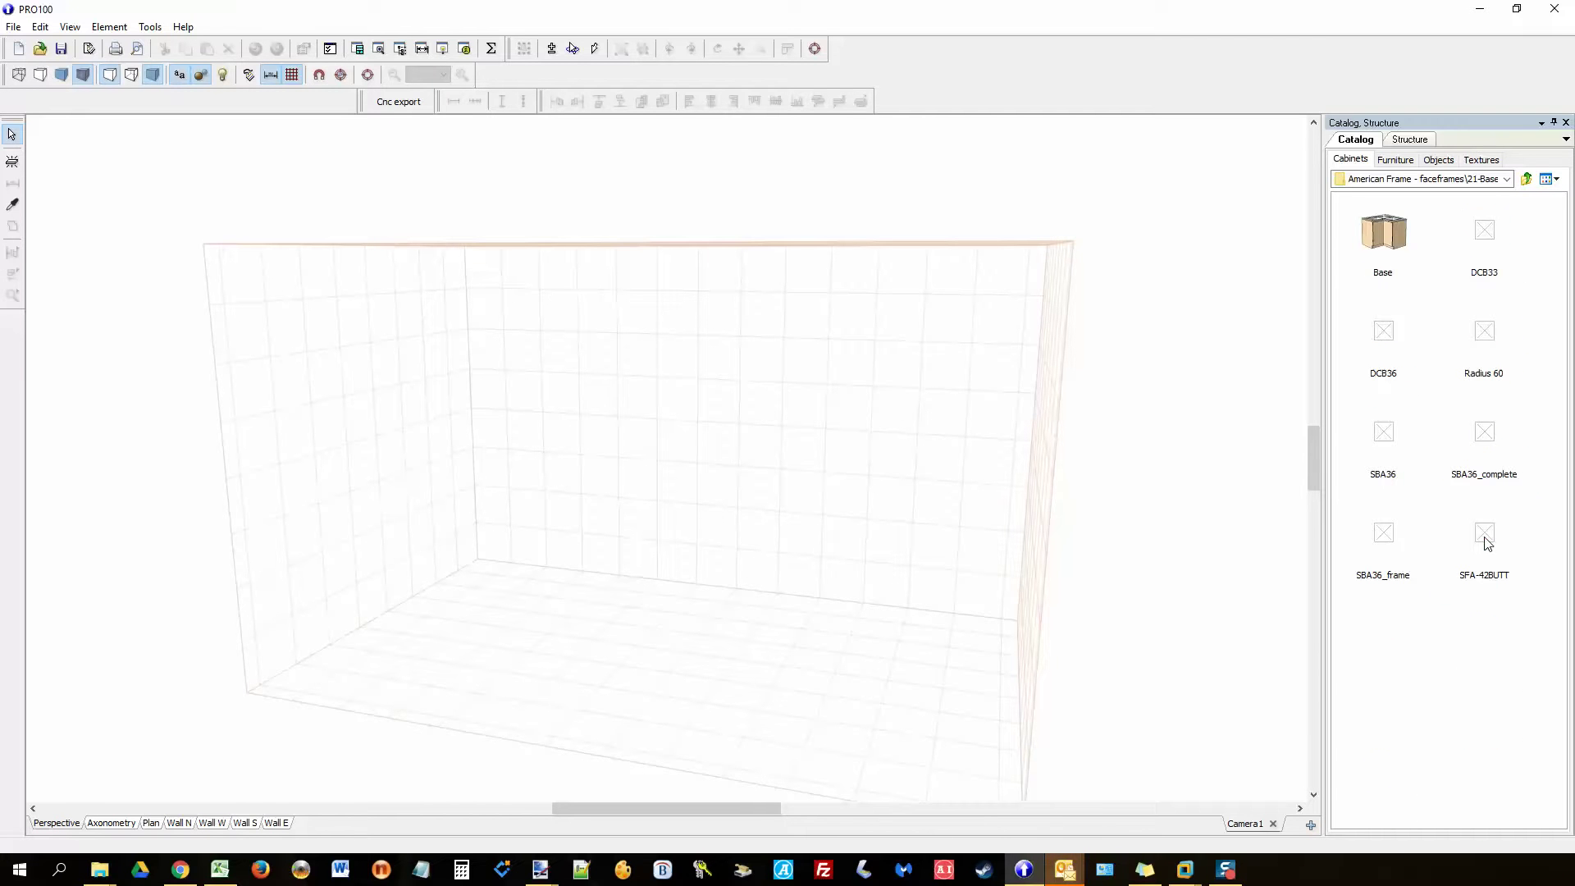
click(1392, 331)
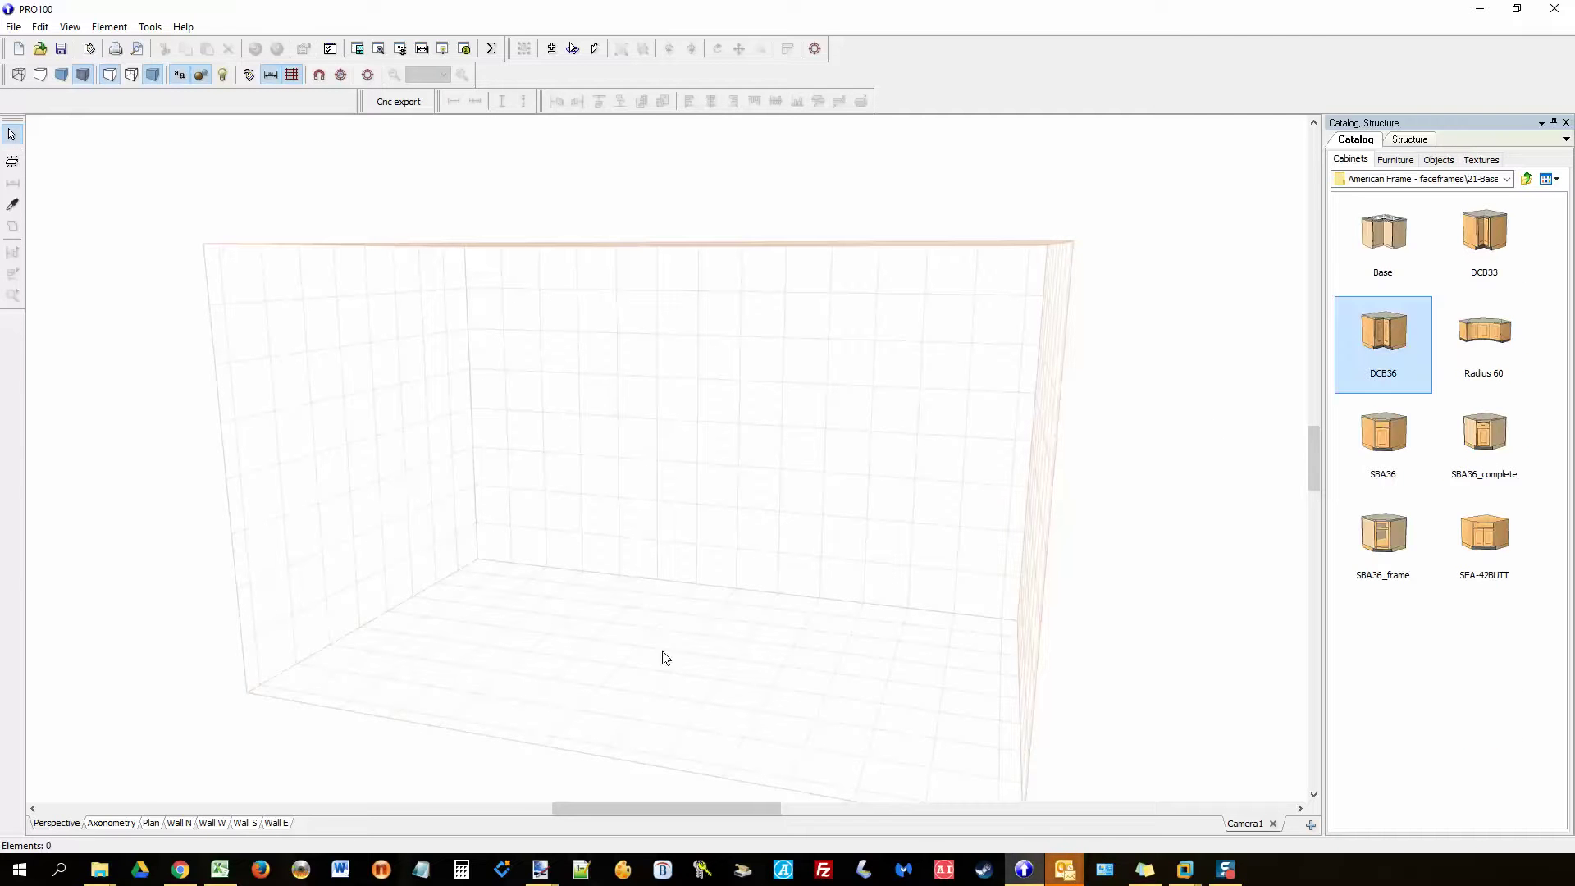
click(150, 823)
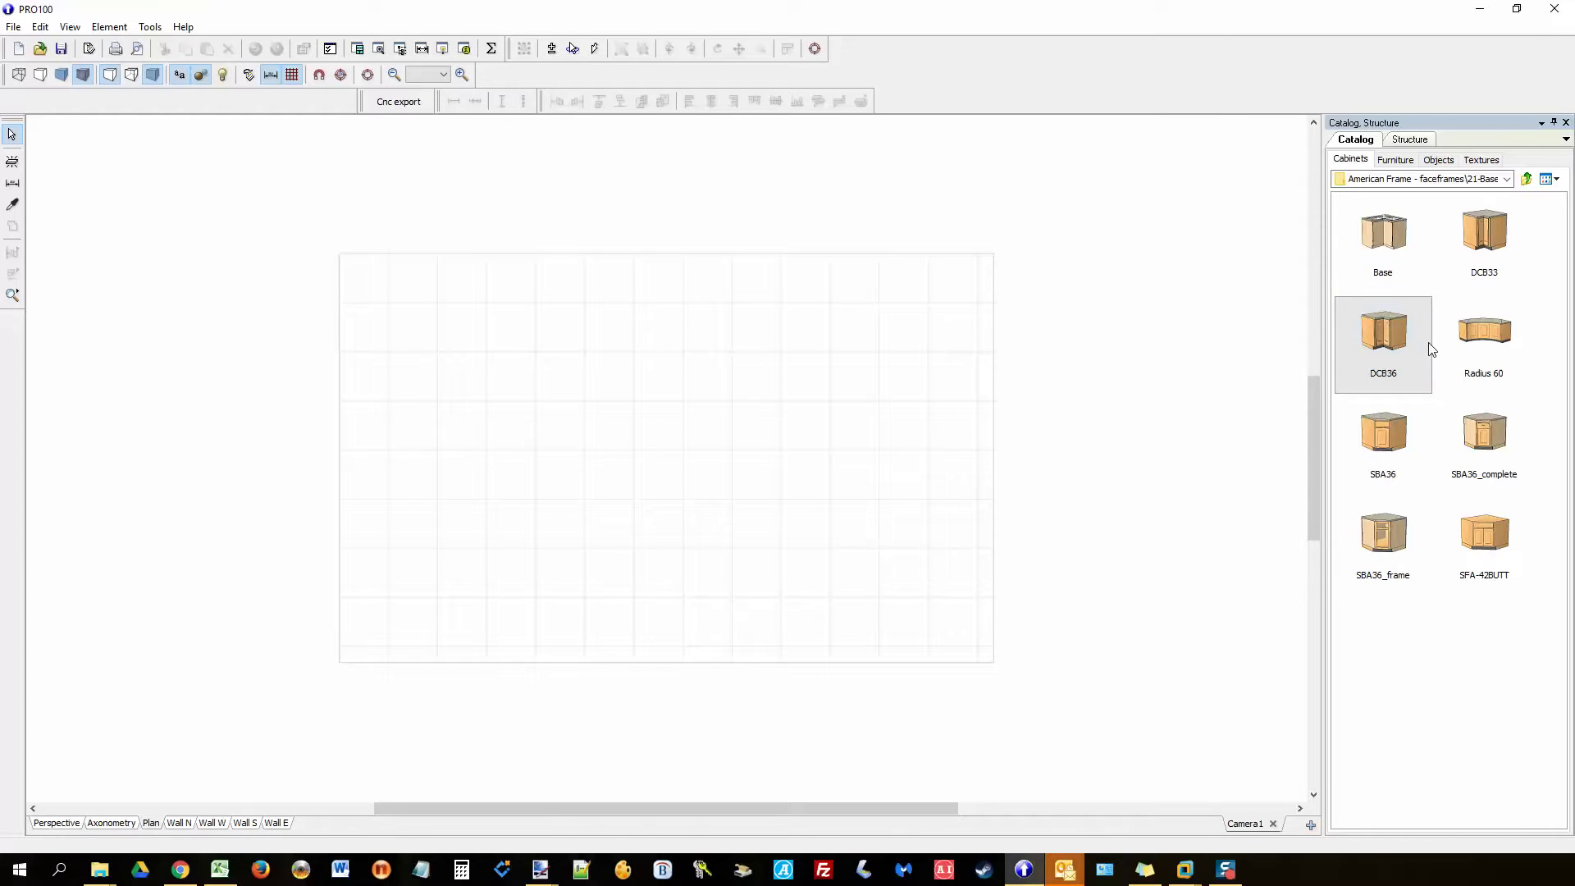
drag(1424, 344, 361, 305)
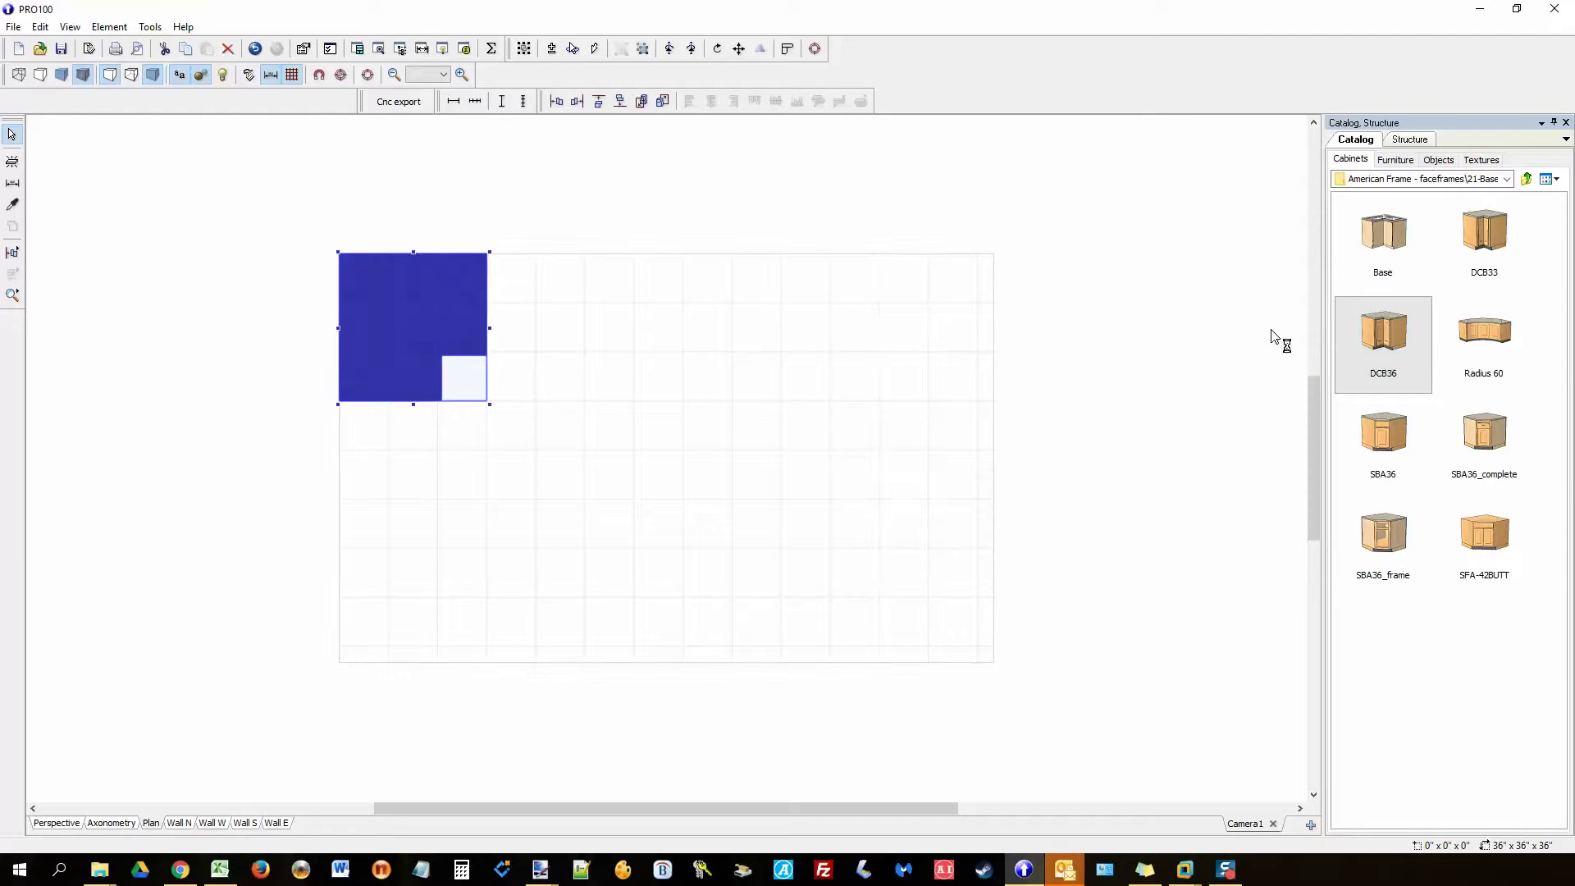
Step: Add a B18 and a B30 base cabinet beside the corner cabinet
click(1528, 180)
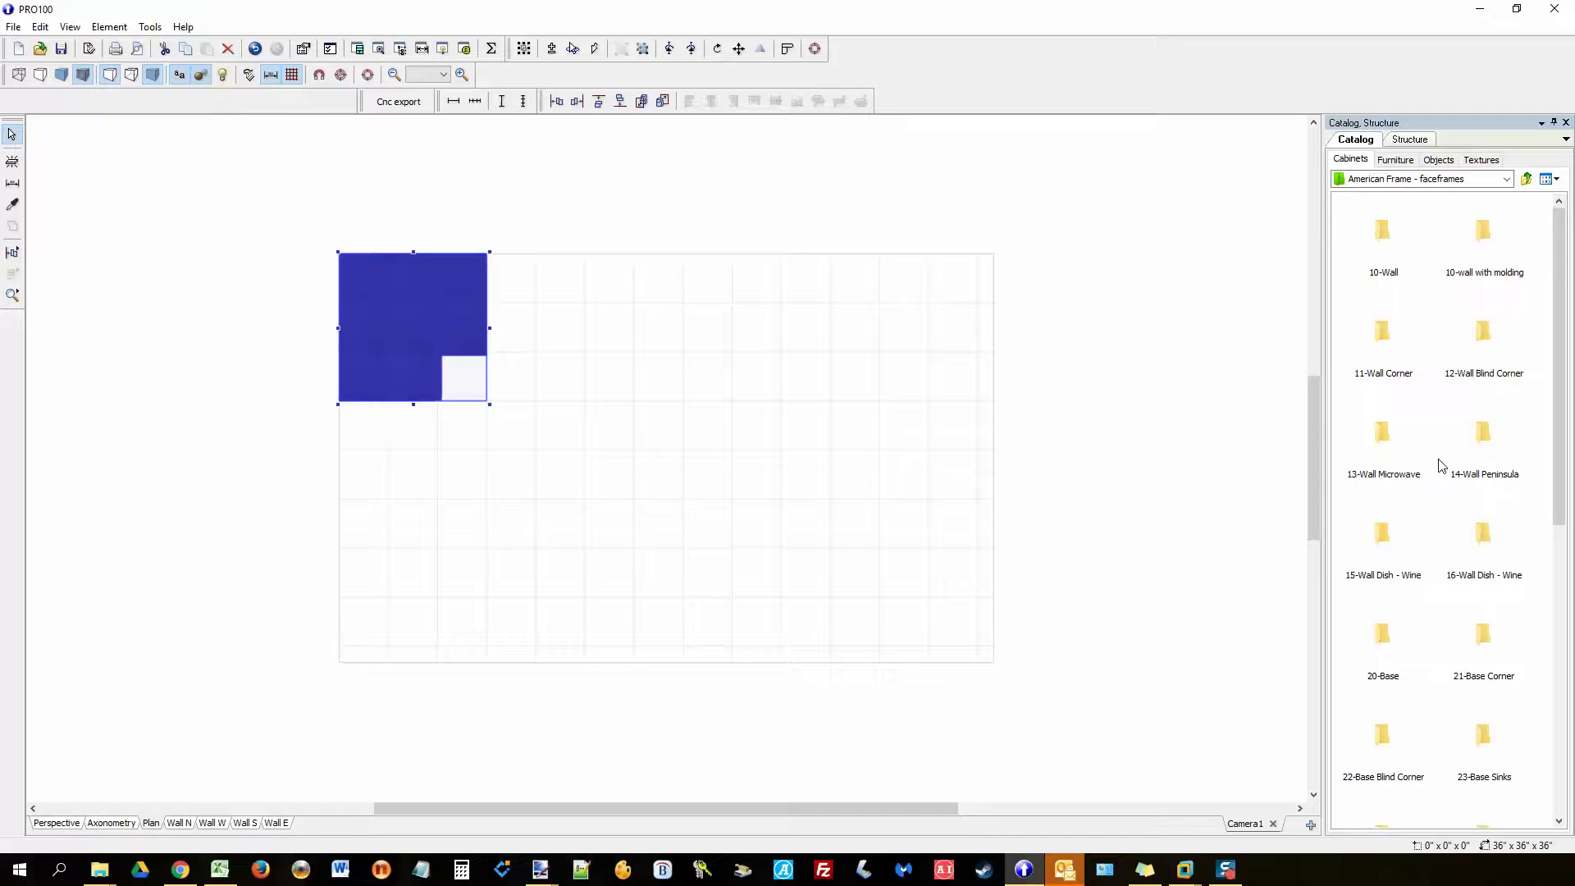
double_click(1382, 635)
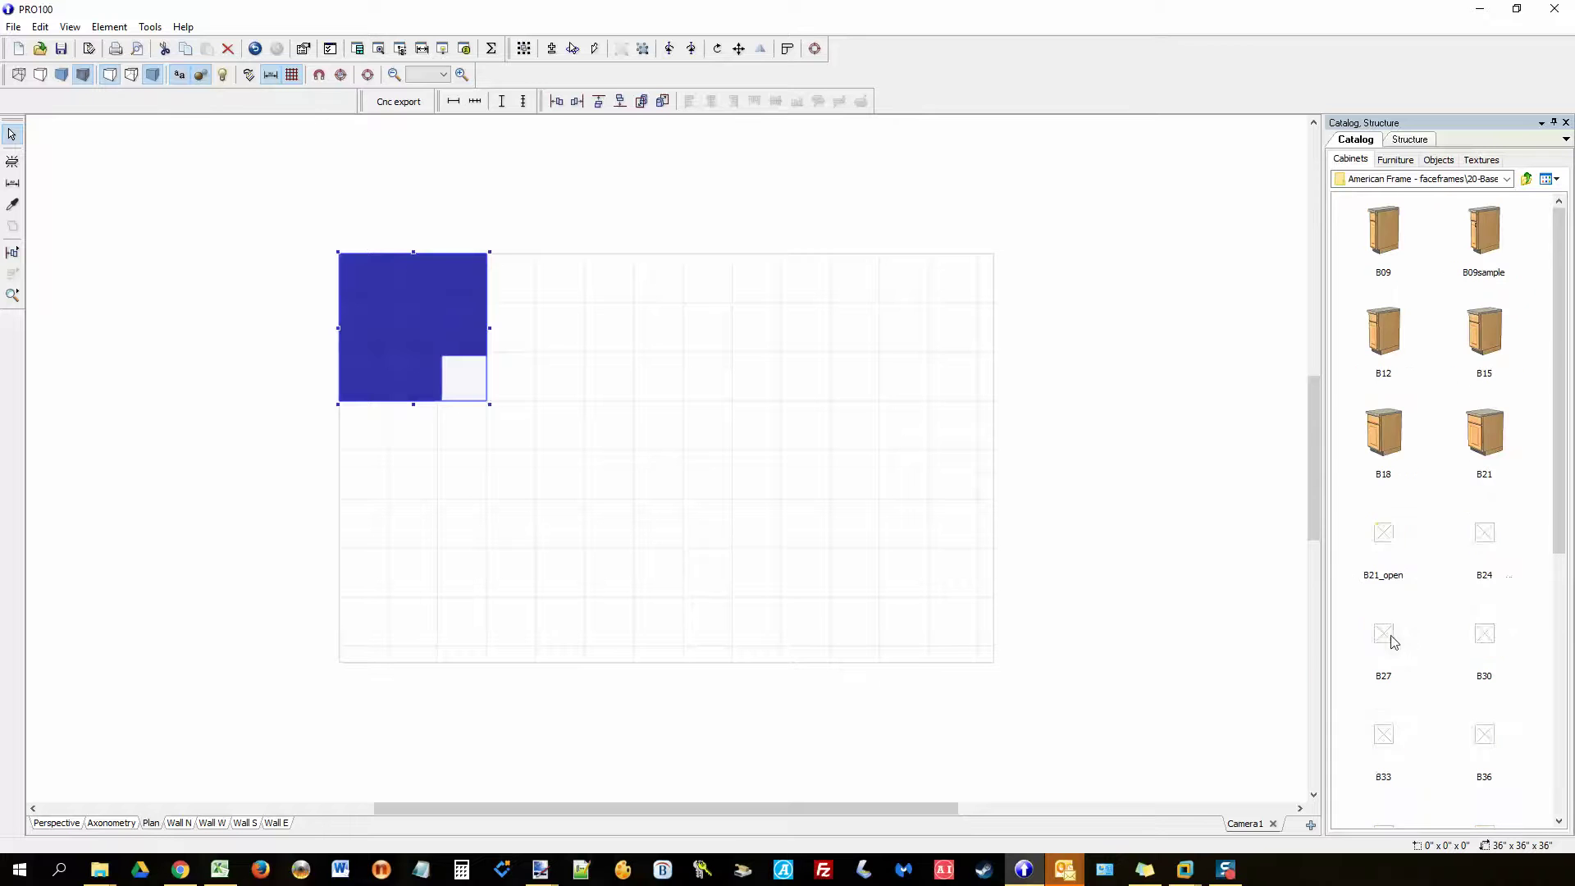
drag(1398, 443, 474, 261)
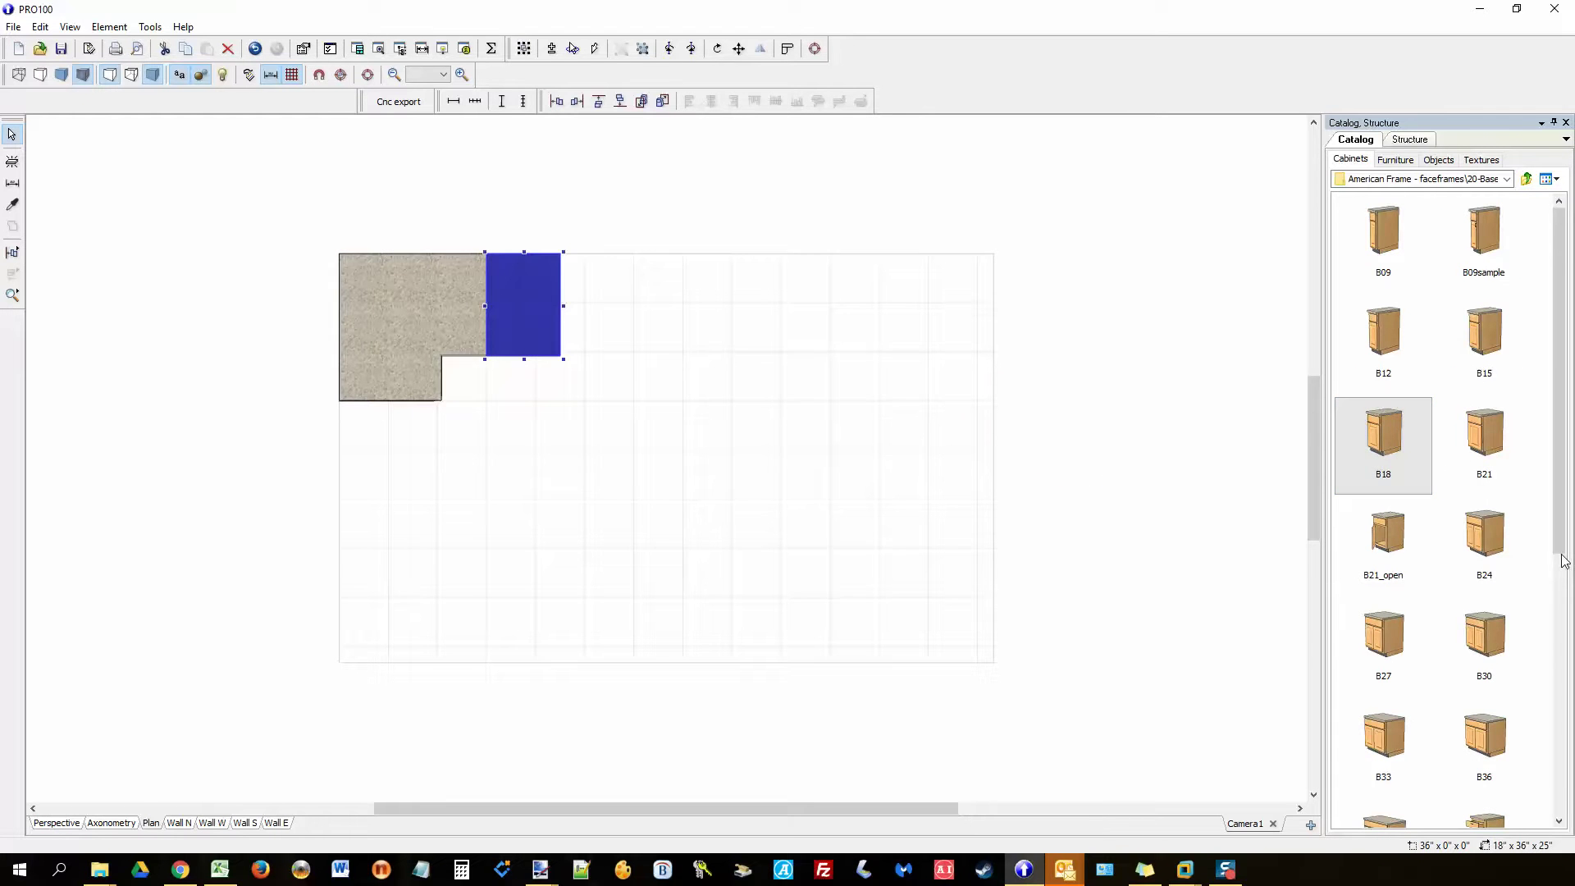
drag(1483, 636, 525, 274)
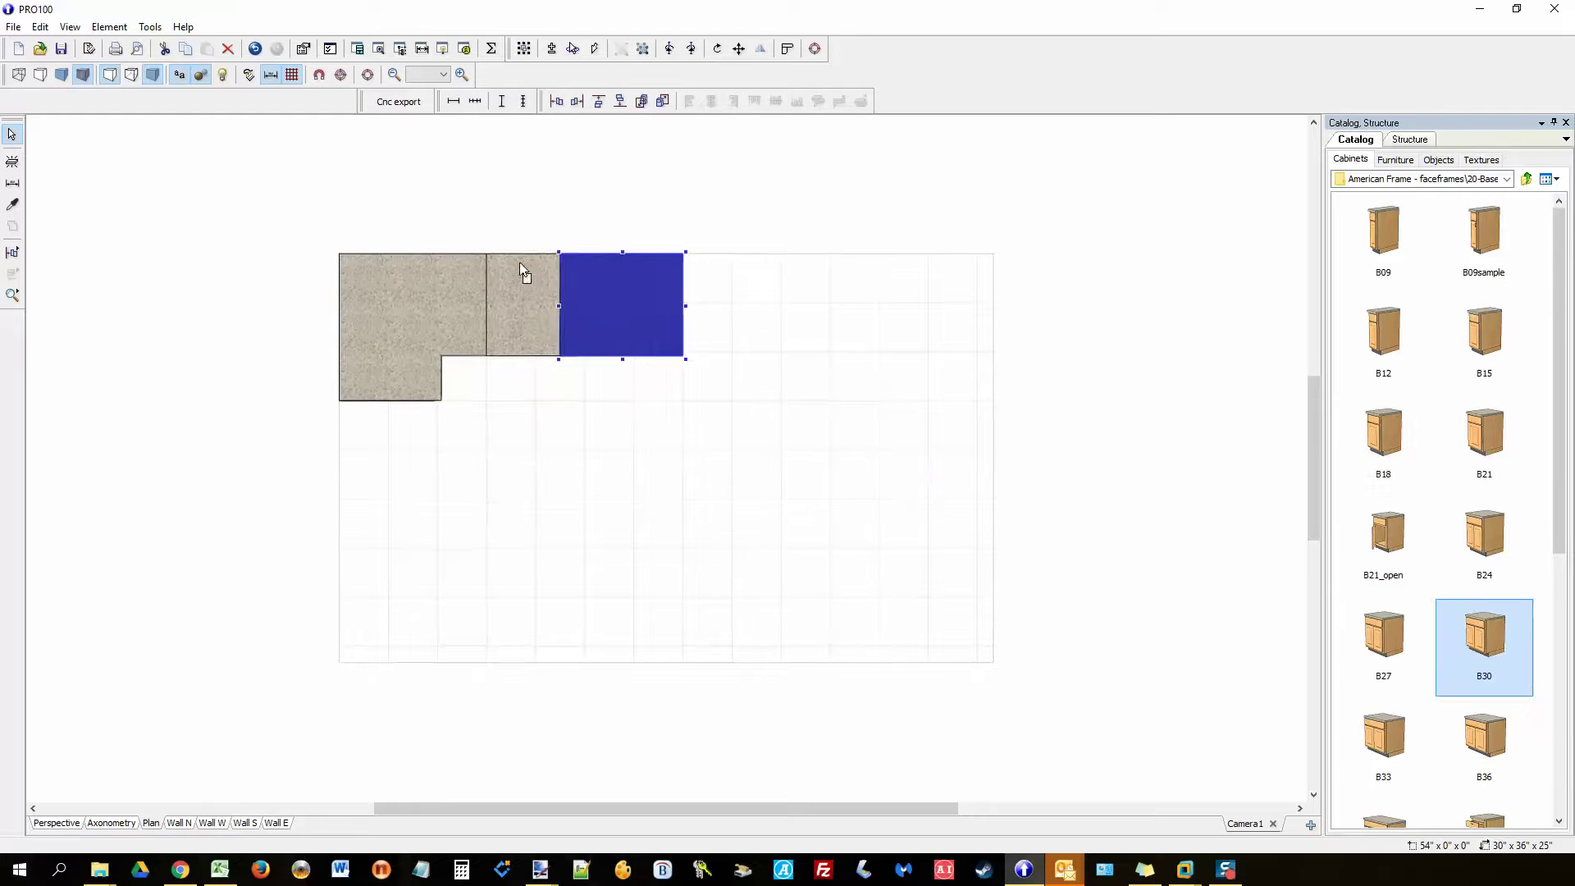
Step: Copy B18 and B30, rotate the copies 90°, and set them along the left wall
shift+click(558, 325)
ctrl+drag(559, 327, 544, 542)
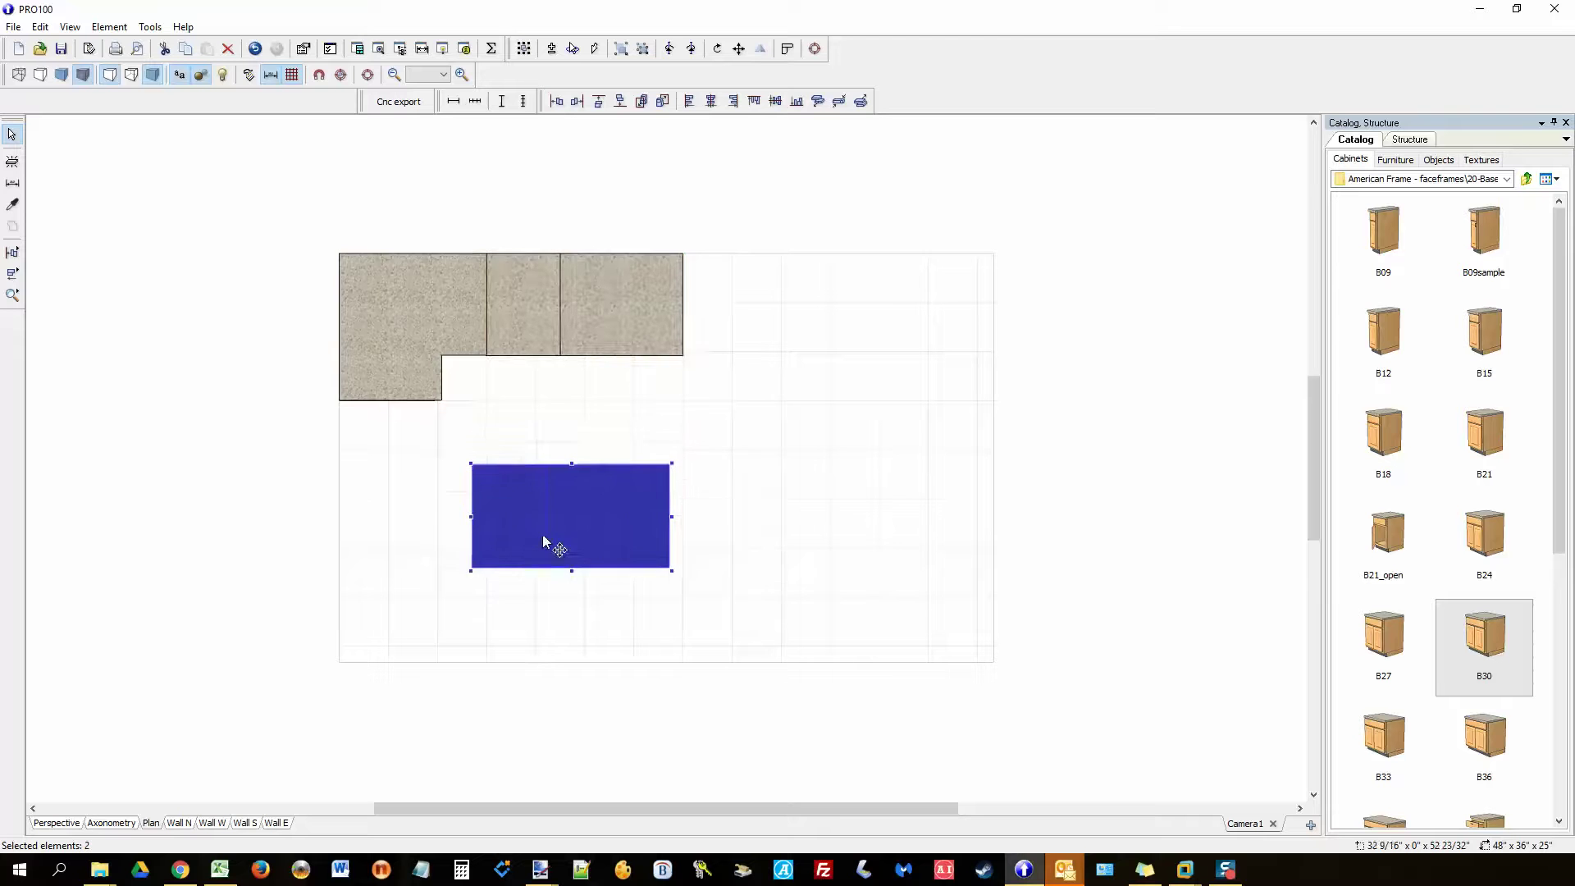
click(670, 48)
drag(587, 465, 283, 431)
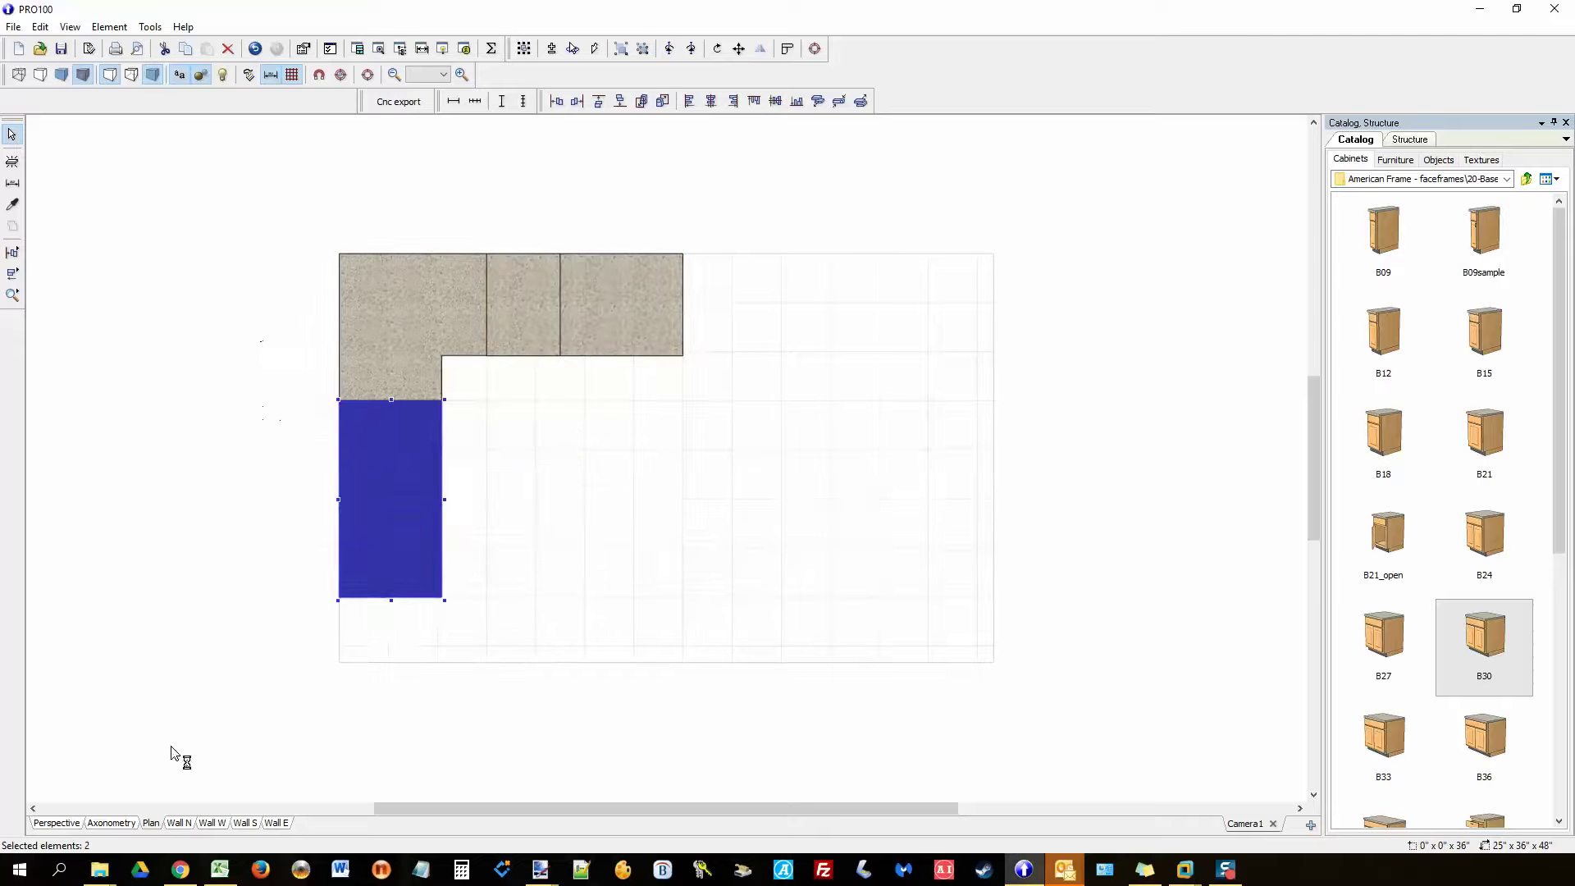
Step: Switch to Perspective and orbit and zoom to inspect the L-shaped base run
click(57, 823)
drag(697, 728, 1040, 647)
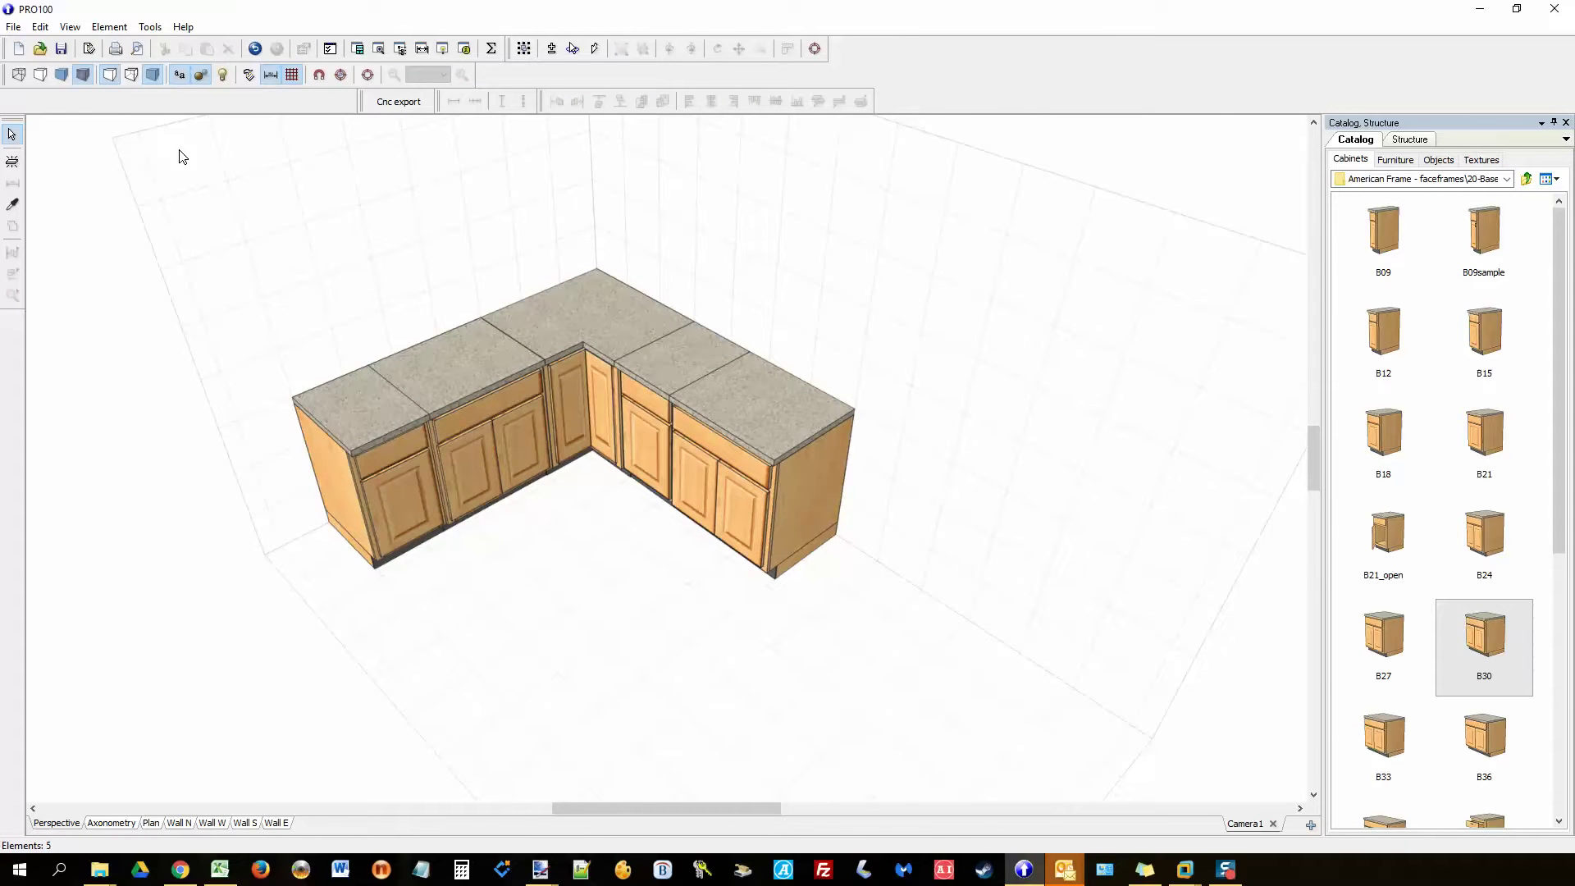
click(110, 75)
click(111, 78)
click(646, 399)
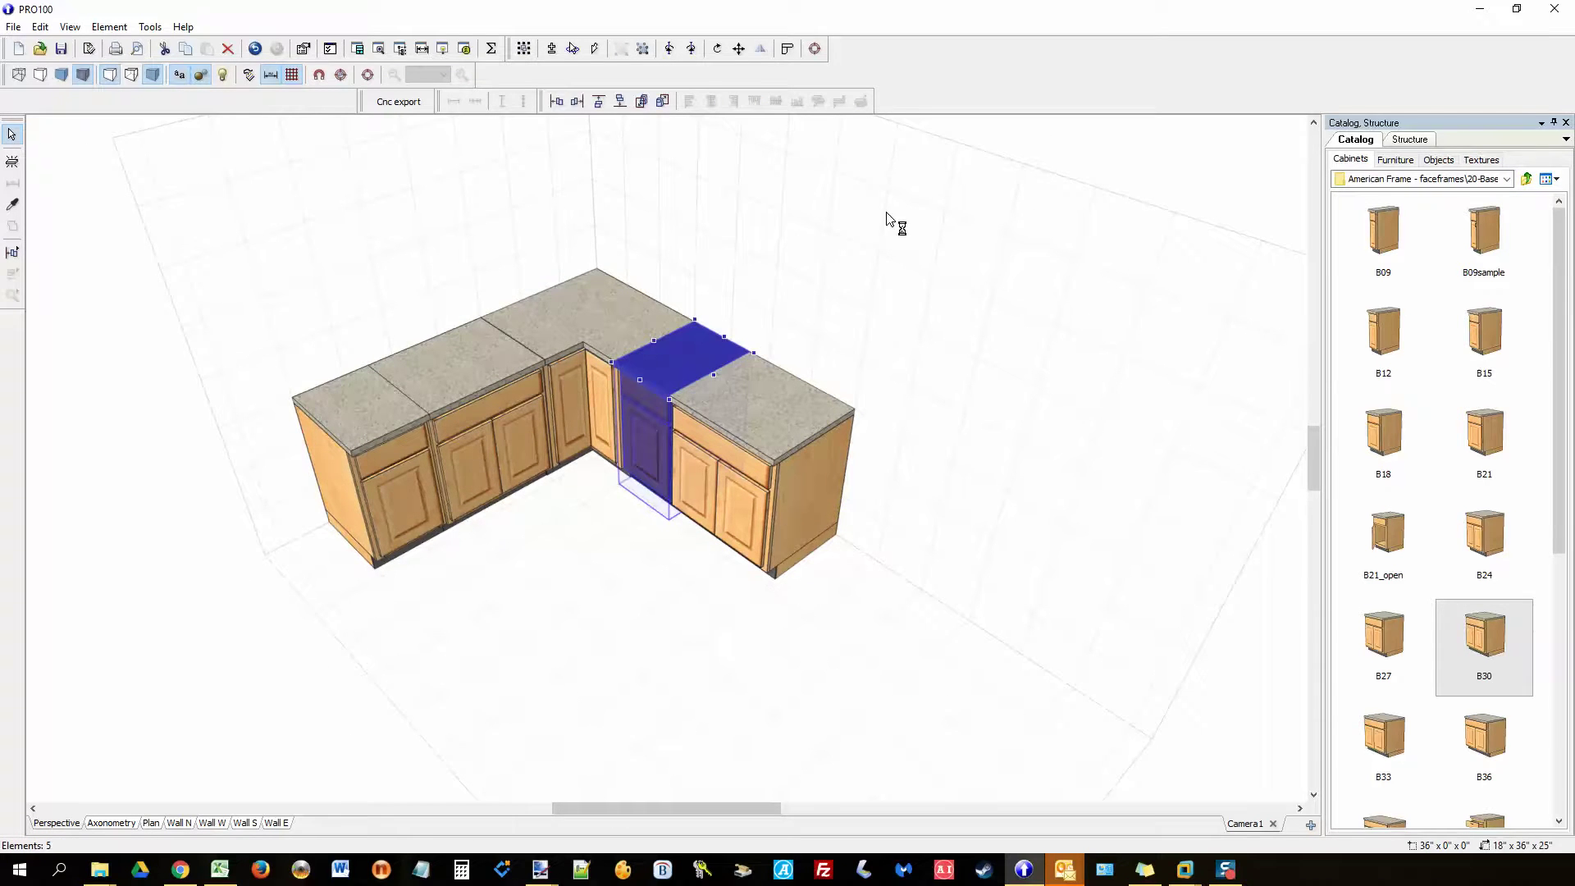
click(788, 50)
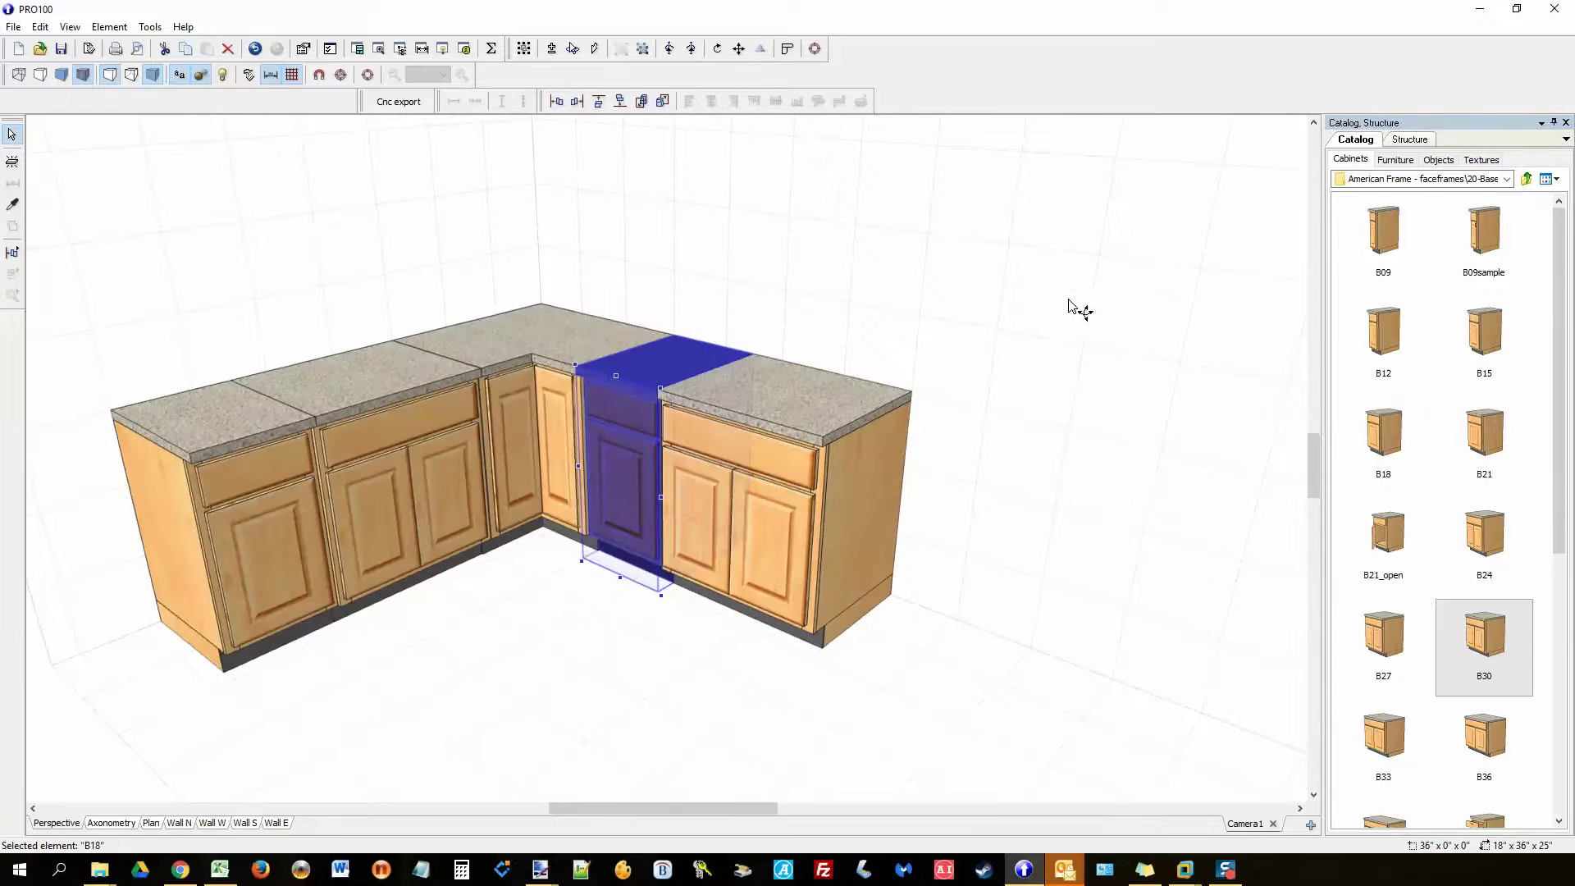
click(1074, 345)
scroll(1072, 344, down, 2)
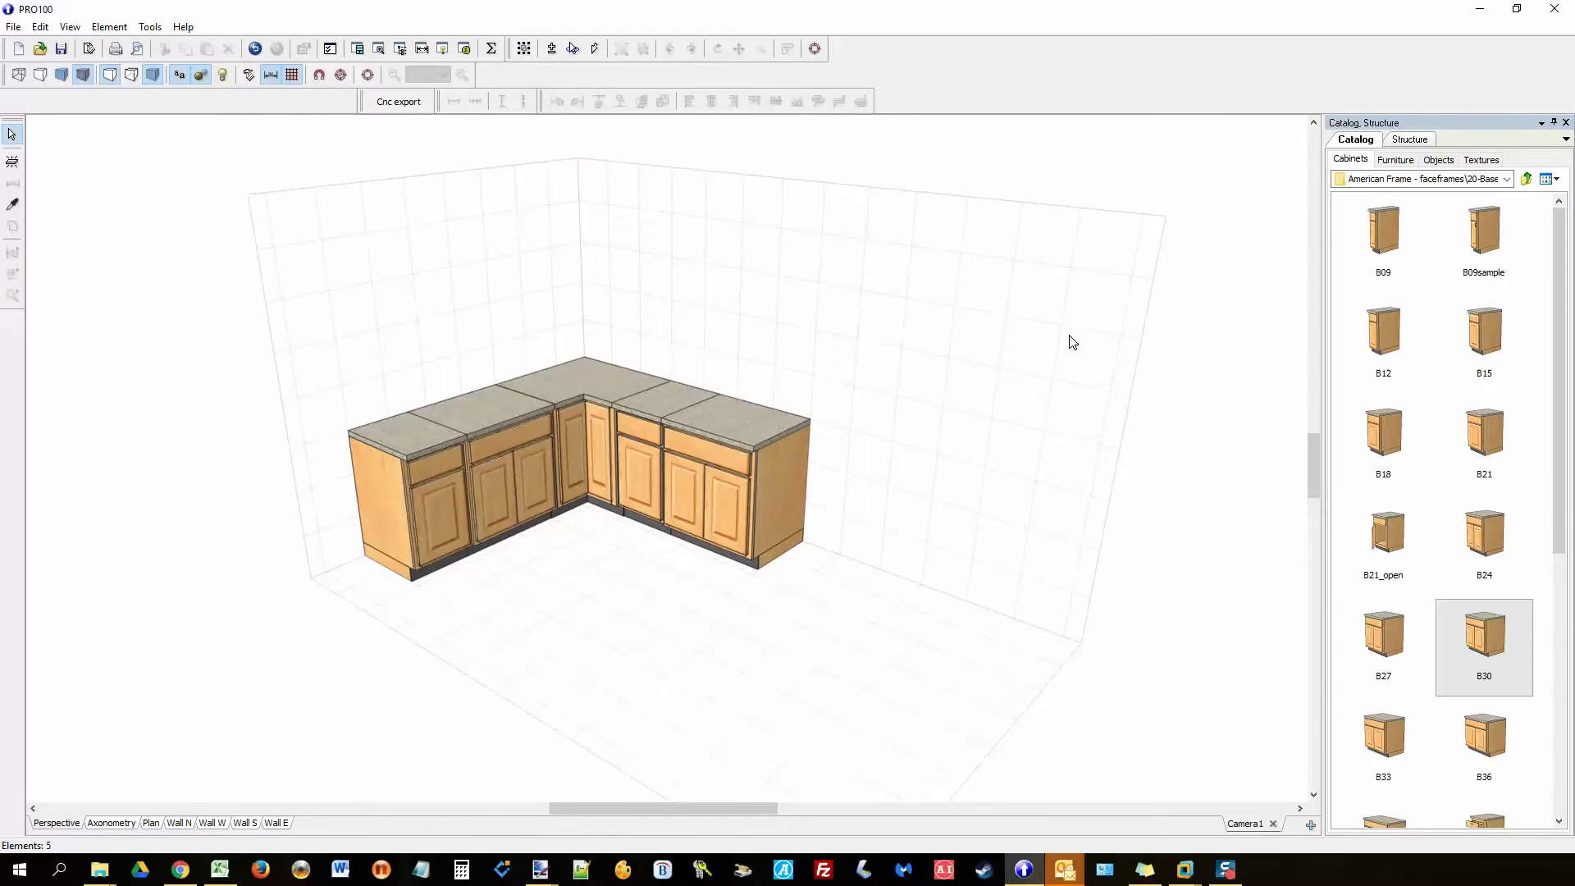
Step: Place the WDC2430 corner wall cabinet and raise it to 66" elevation
click(1526, 182)
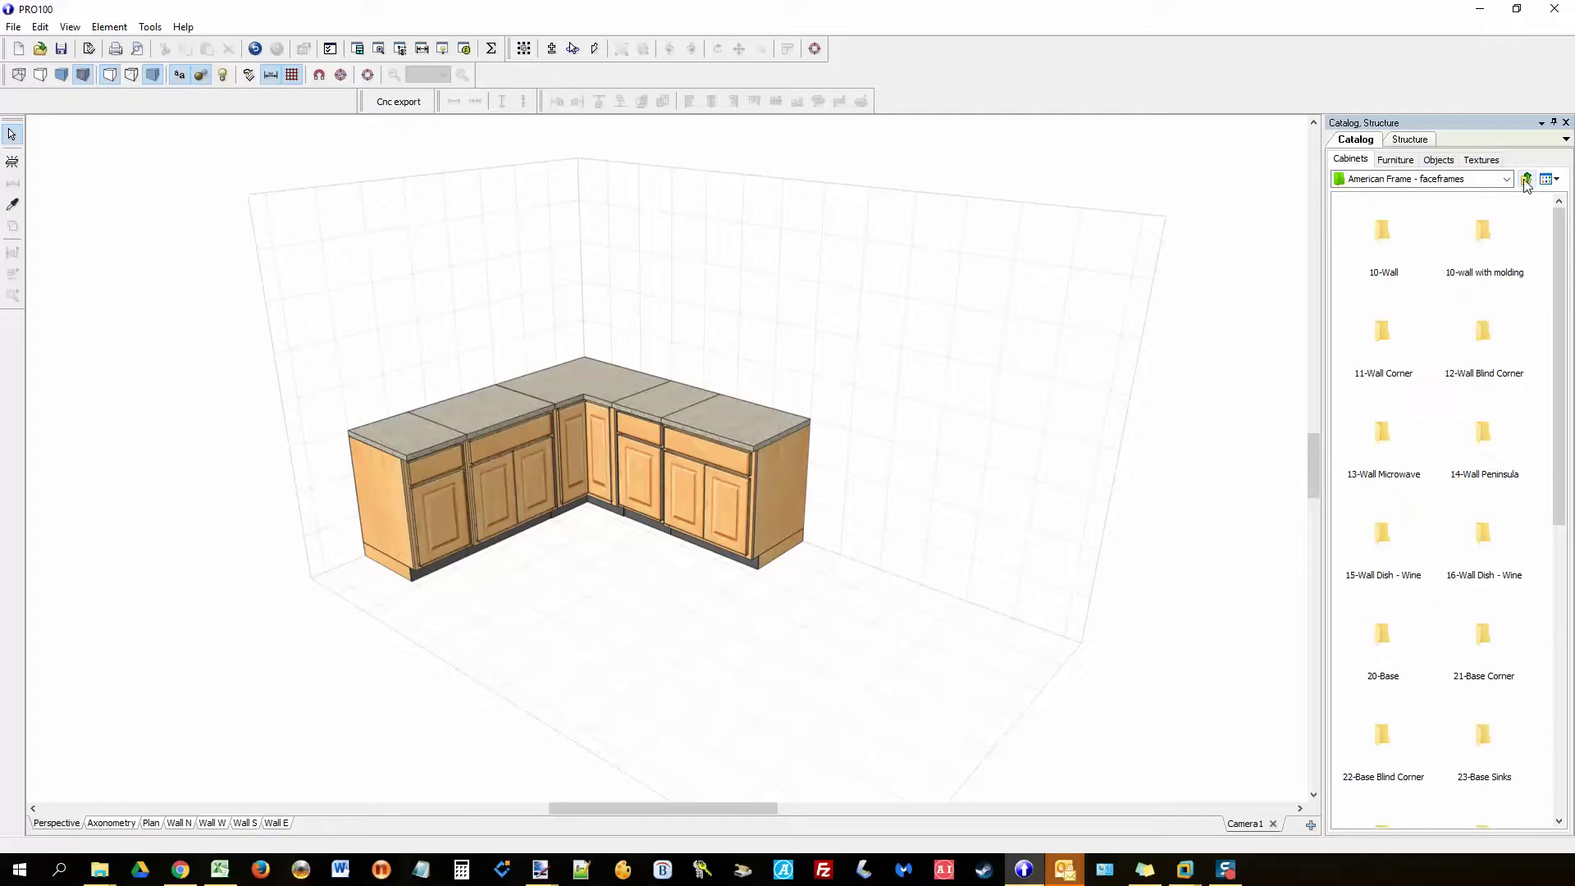
double_click(1382, 332)
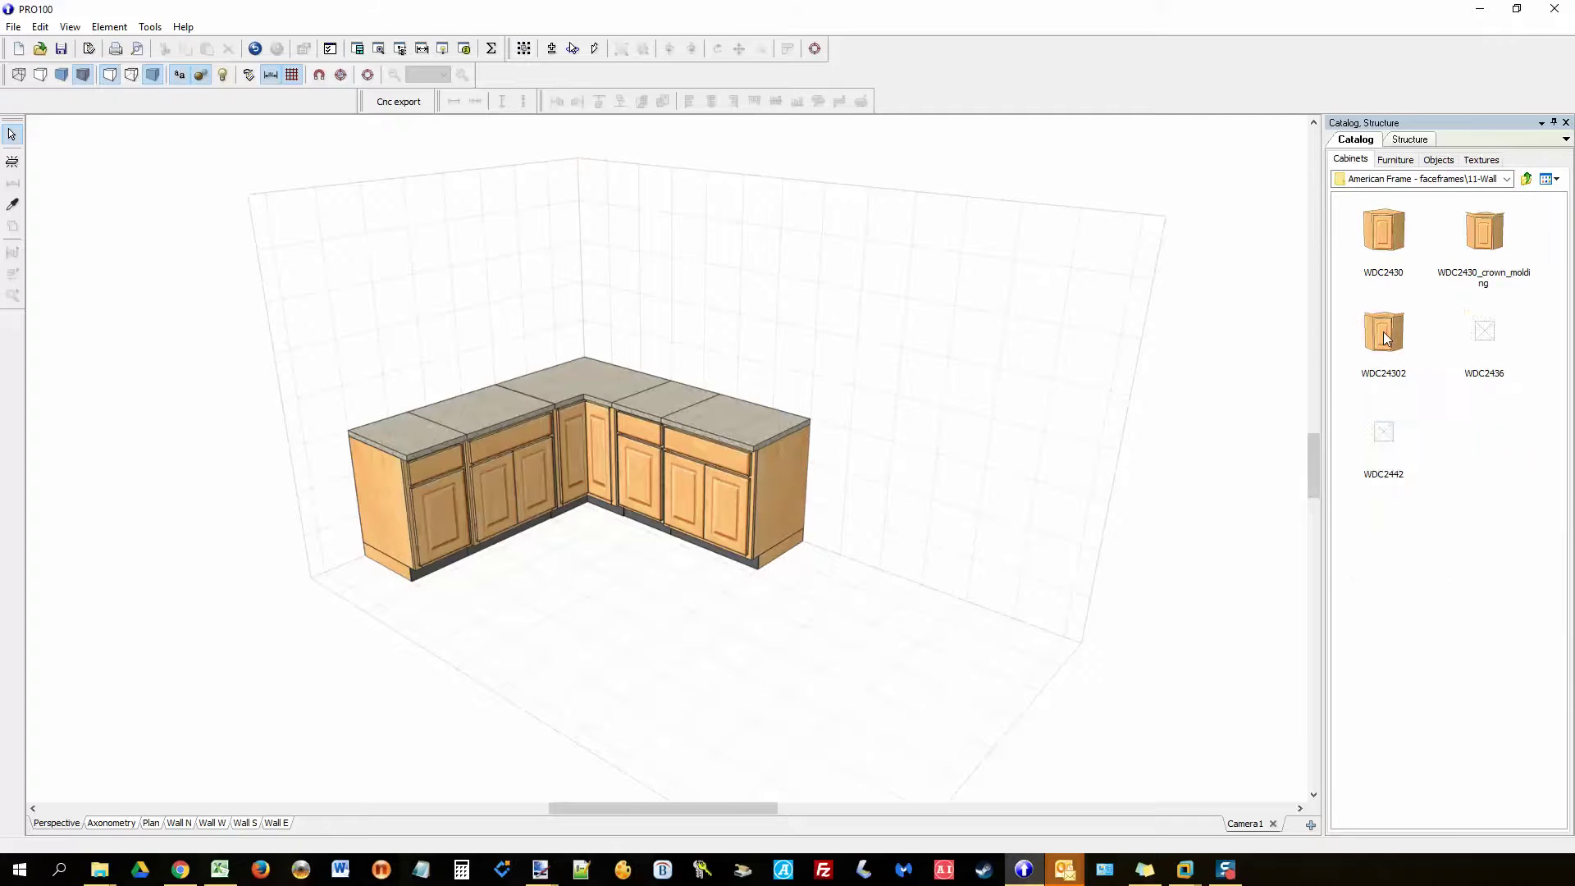
drag(1382, 236, 773, 285)
right_drag(902, 284, 797, 117)
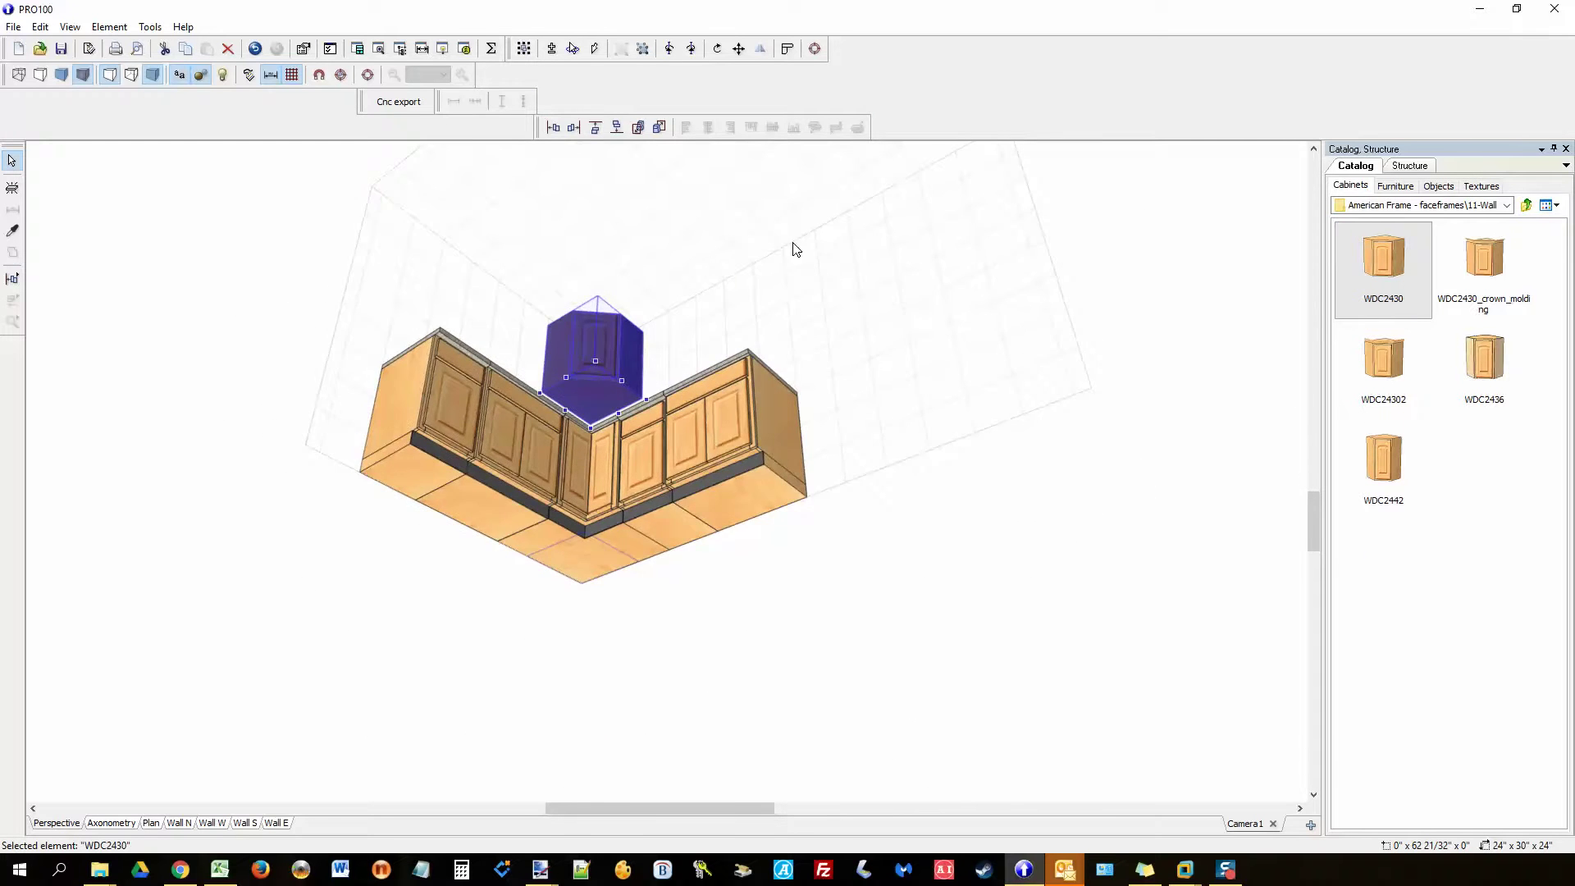
right_drag(794, 246, 790, 317)
drag(1308, 501, 1313, 436)
scroll(908, 471, up, 5)
right_drag(868, 478, 819, 492)
drag(541, 466, 538, 448)
click(779, 459)
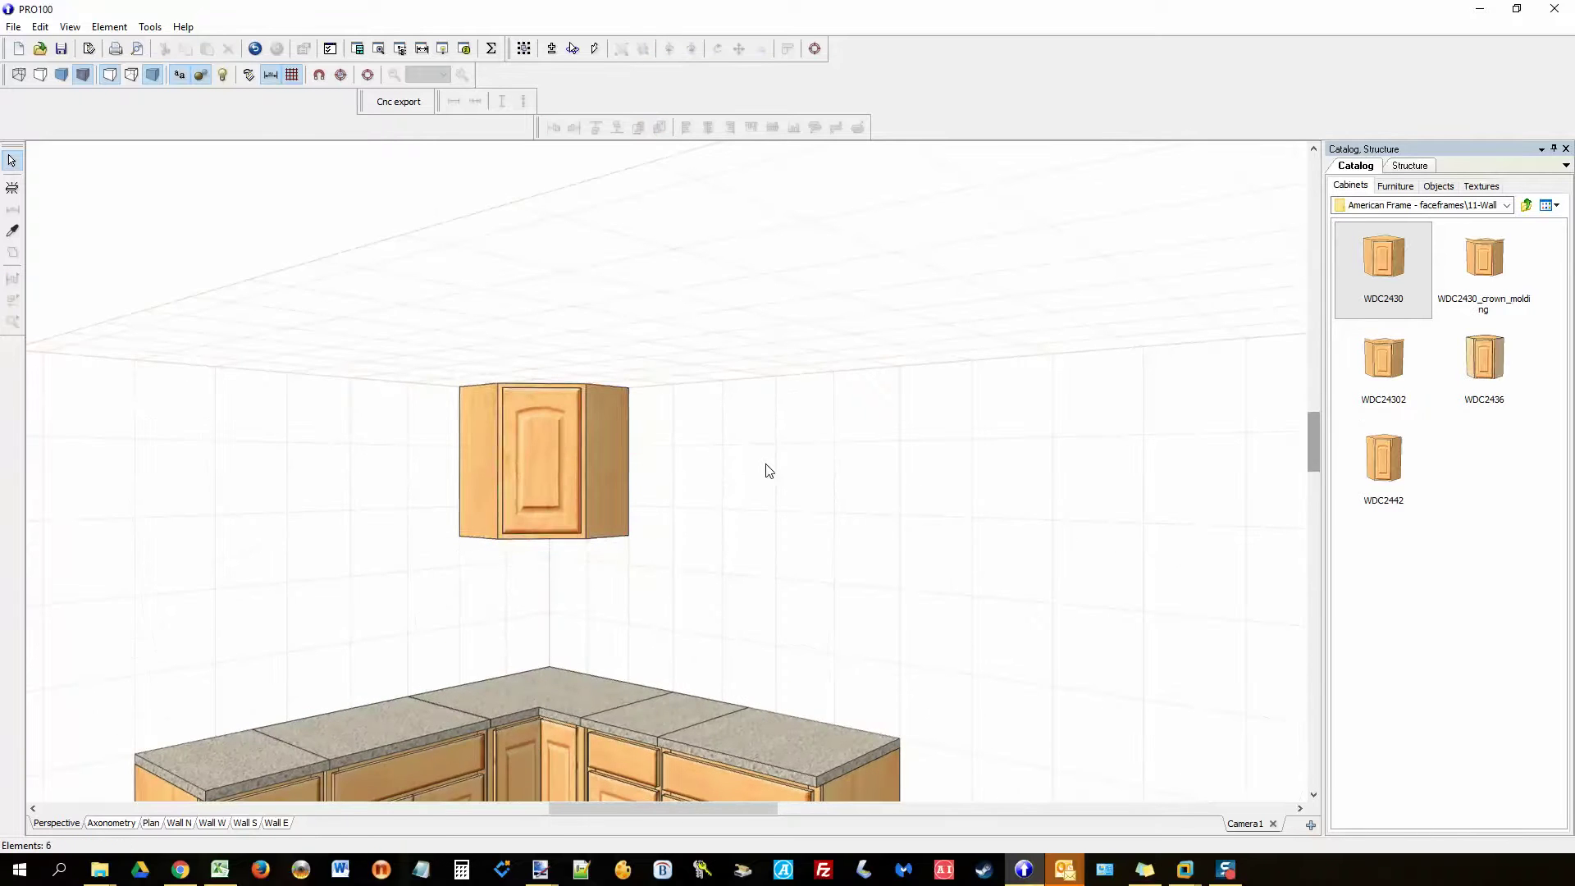
right_drag(766, 468, 772, 522)
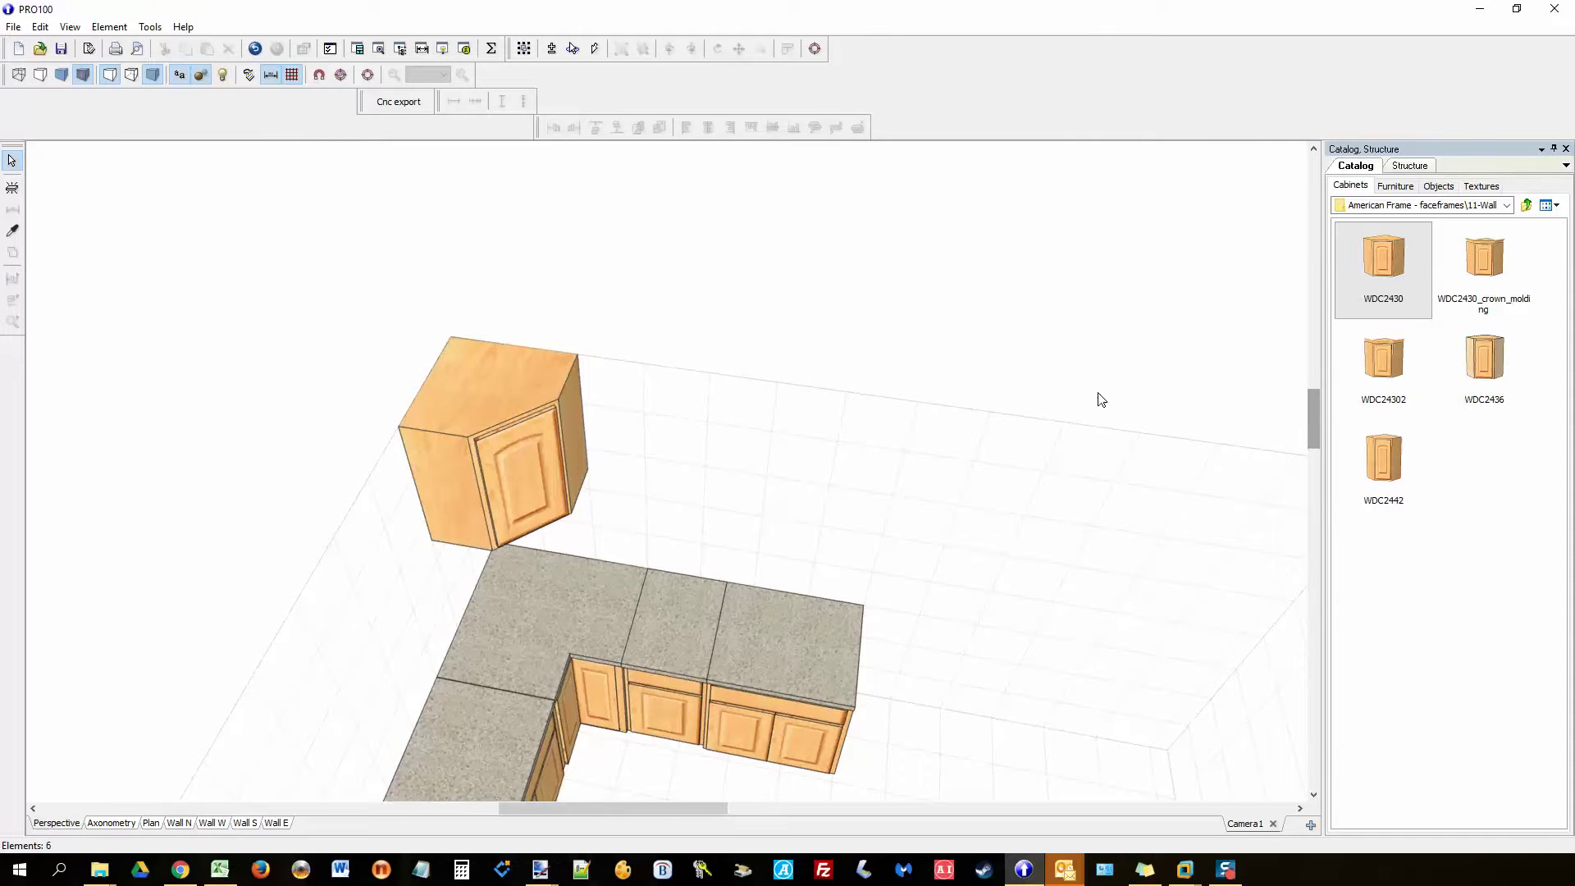
Step: Add W0930 and W2130Glass wall cabinets beside the corner unit and align W930
click(1525, 205)
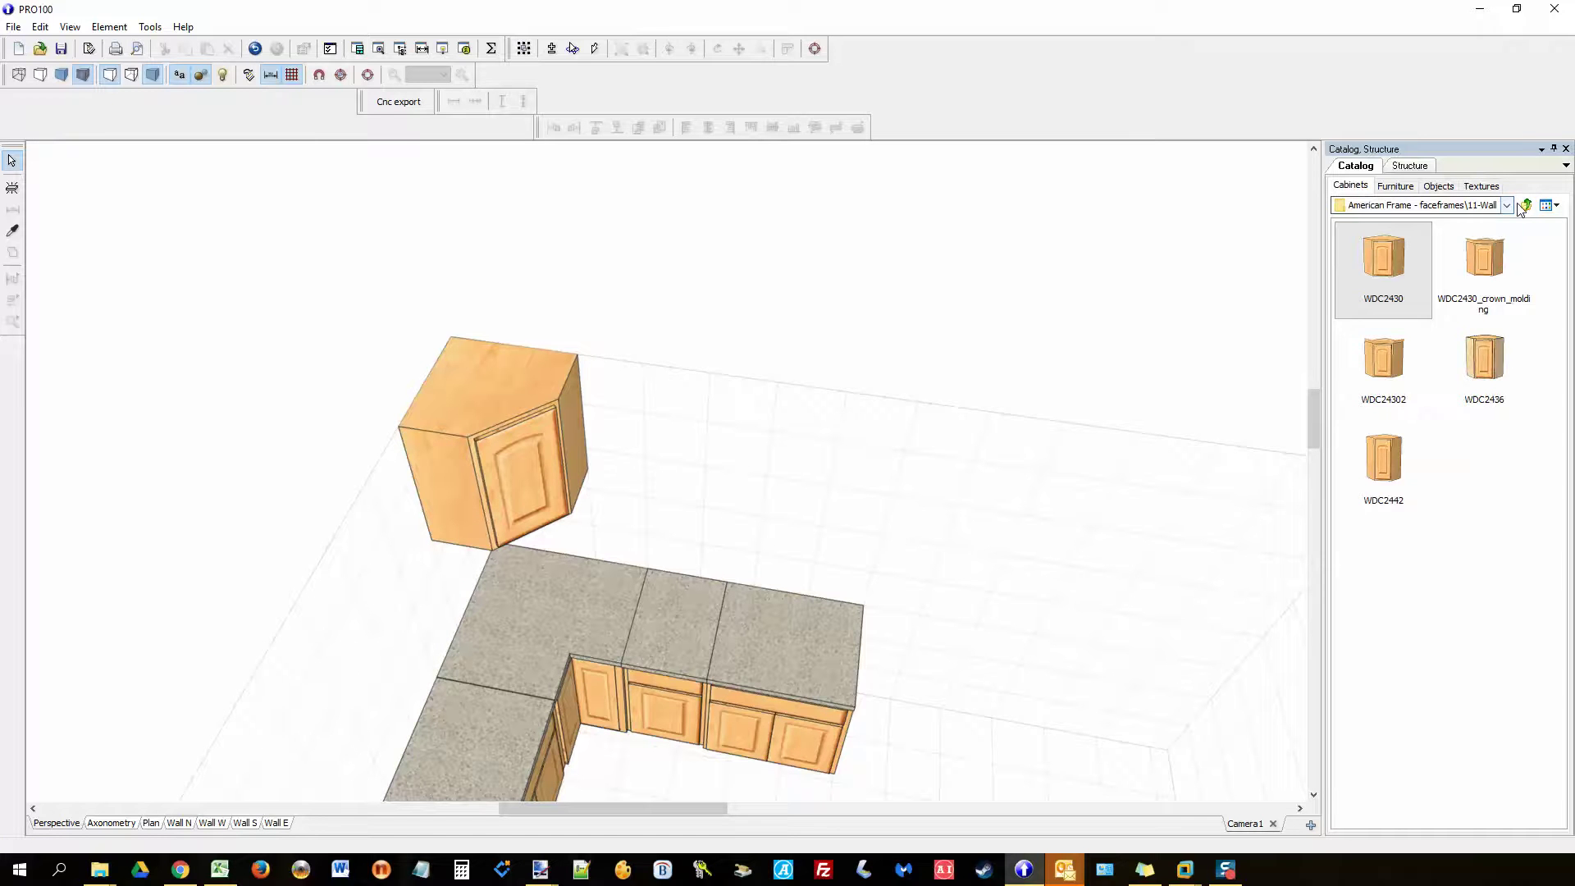
double_click(1385, 278)
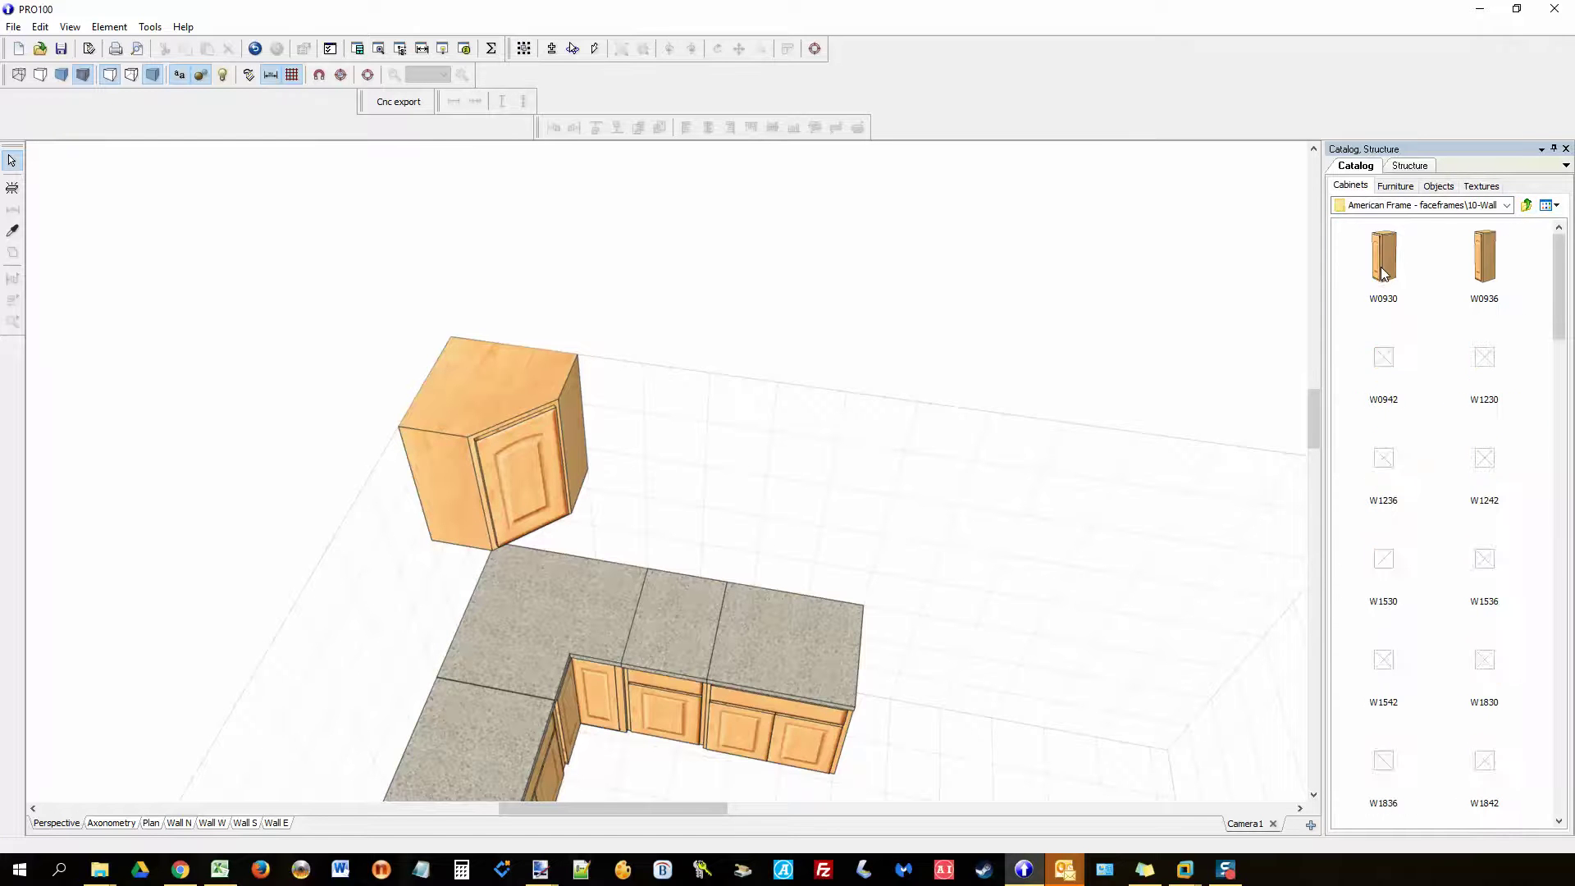
drag(1377, 274, 552, 341)
scroll(1482, 577, down, 3)
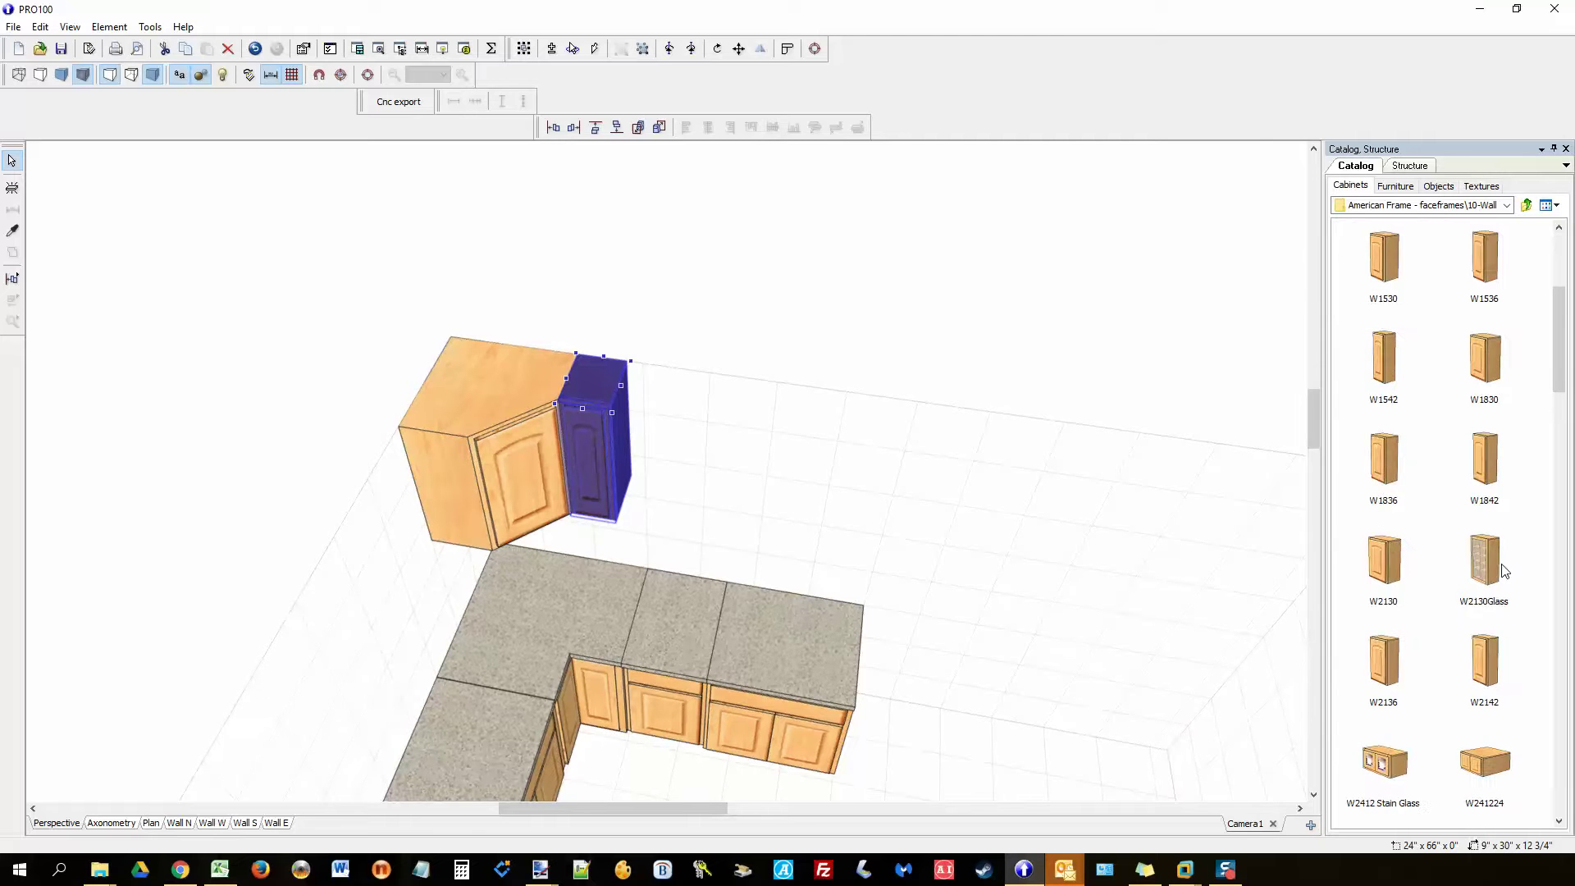
drag(1491, 563, 657, 415)
click(833, 341)
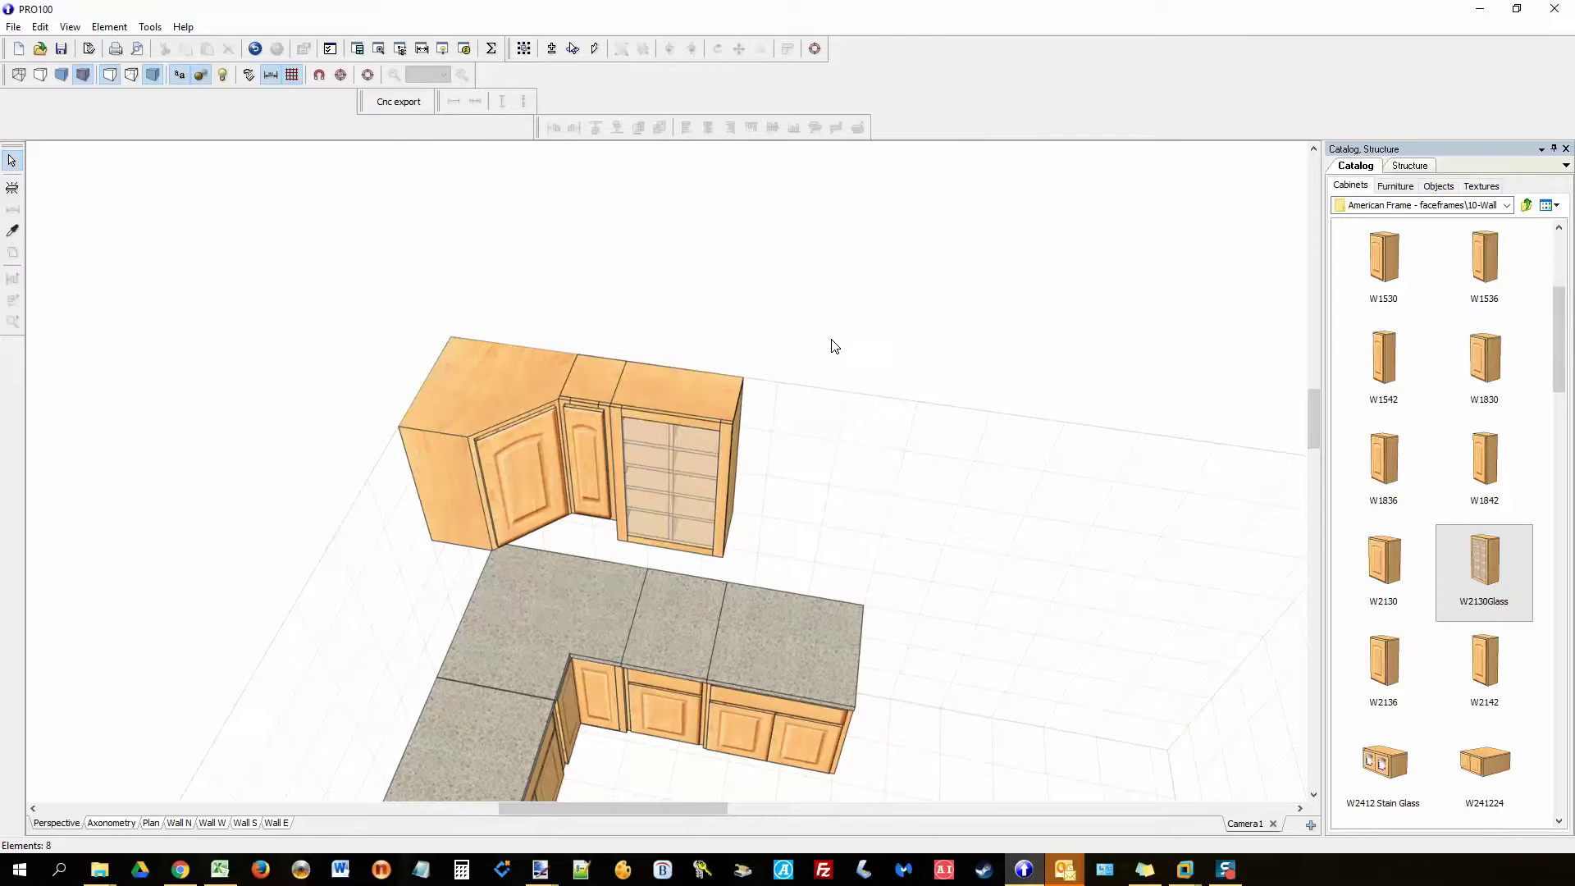
middle_drag(833, 341, 678, 440)
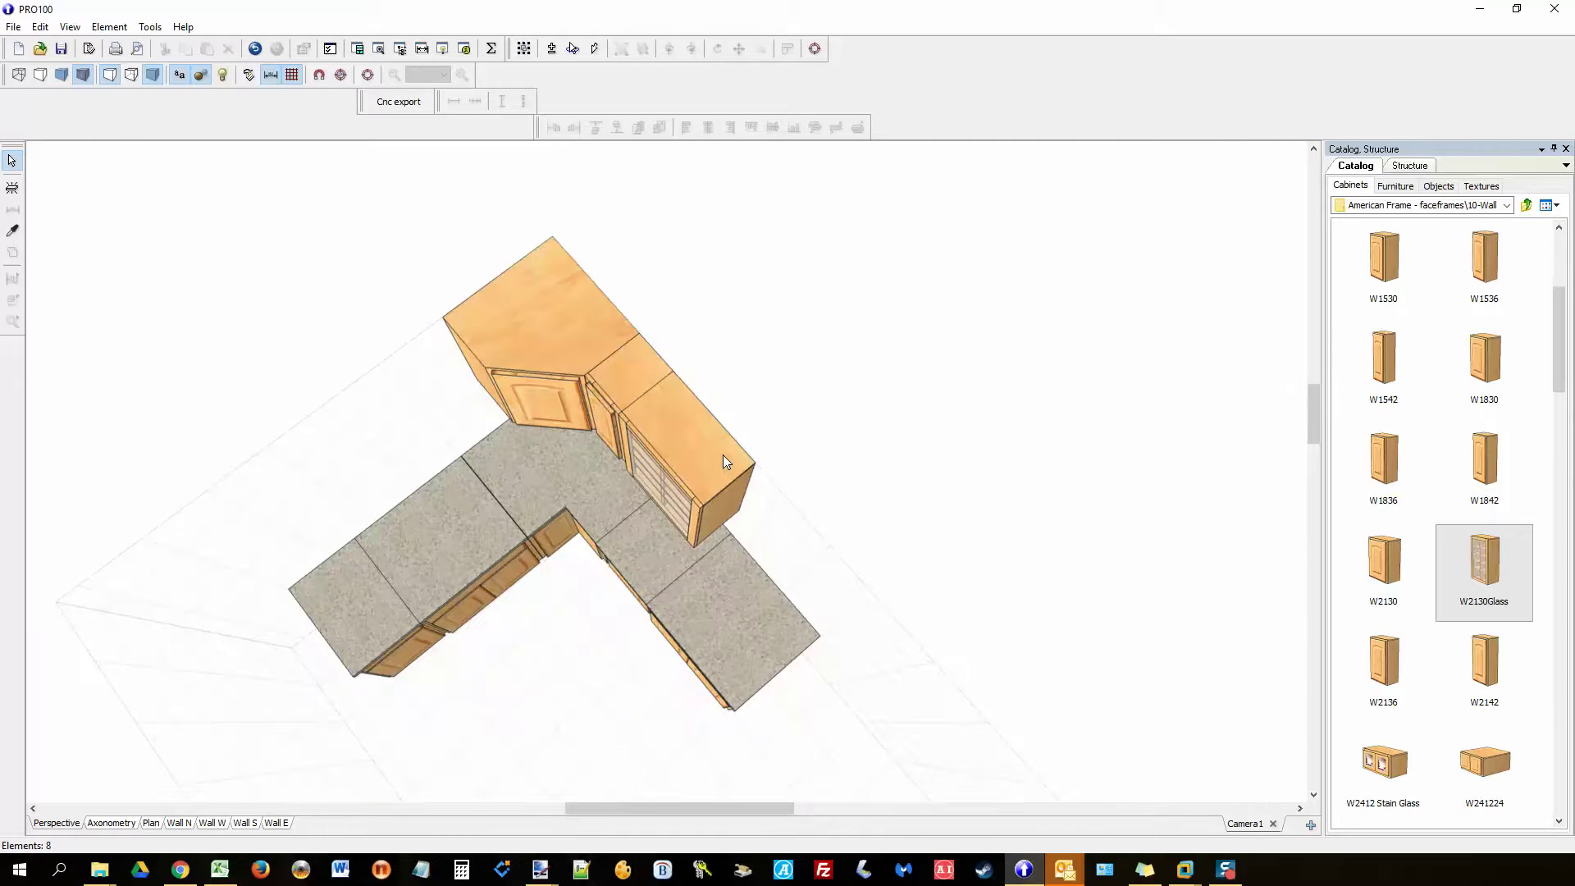
drag(625, 387, 447, 340)
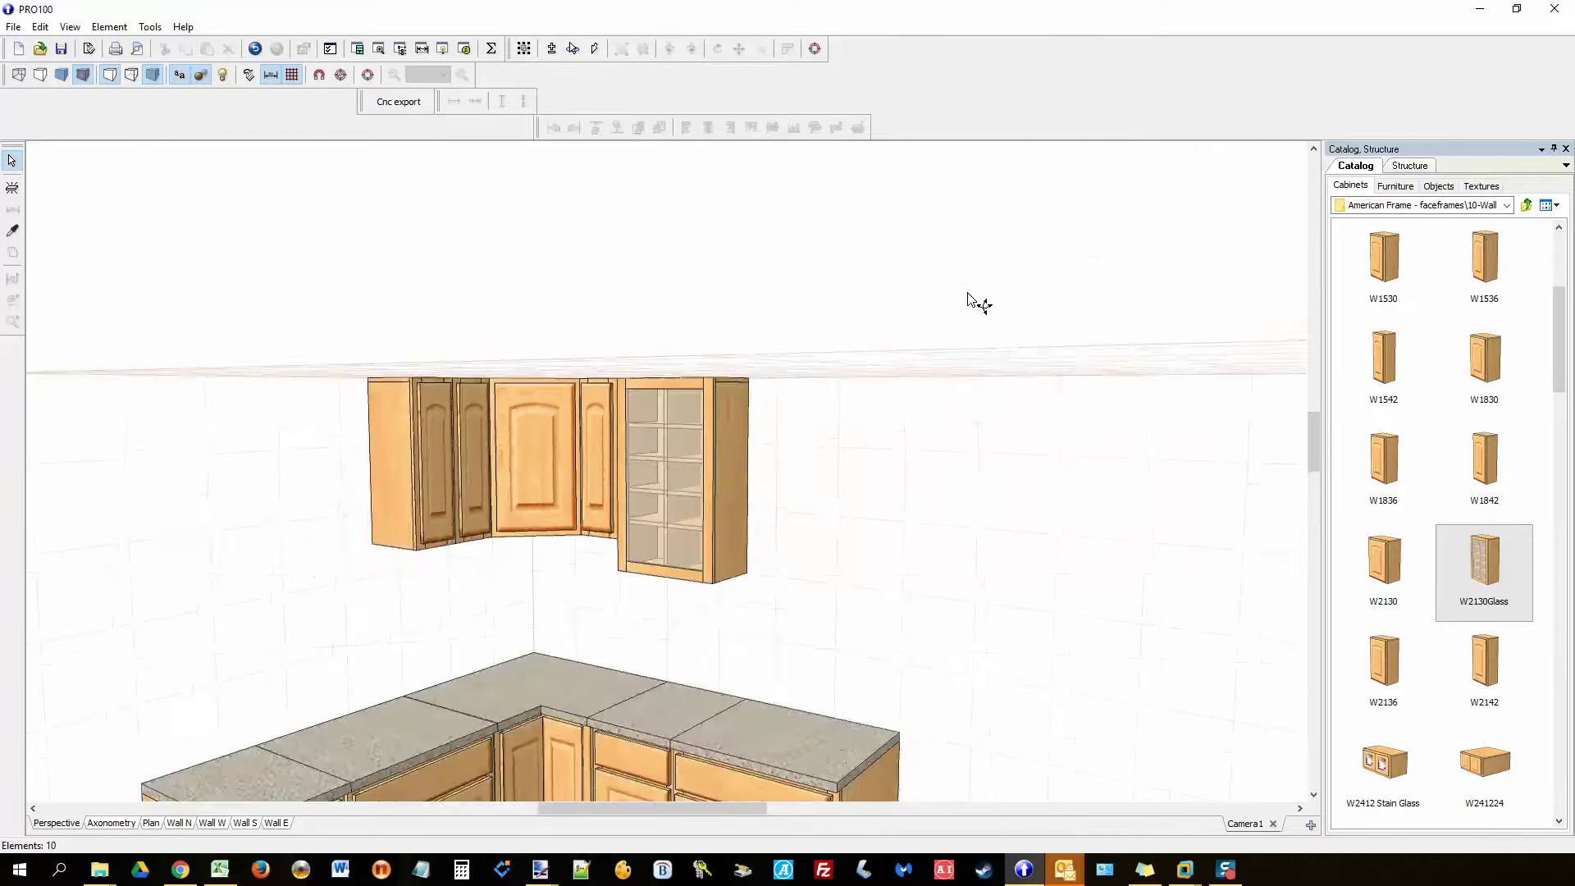
Step: Zoom and orbit the Perspective view to check the hung wall cabinets
scroll(976, 307, down, 2)
scroll(1017, 590, down, 3)
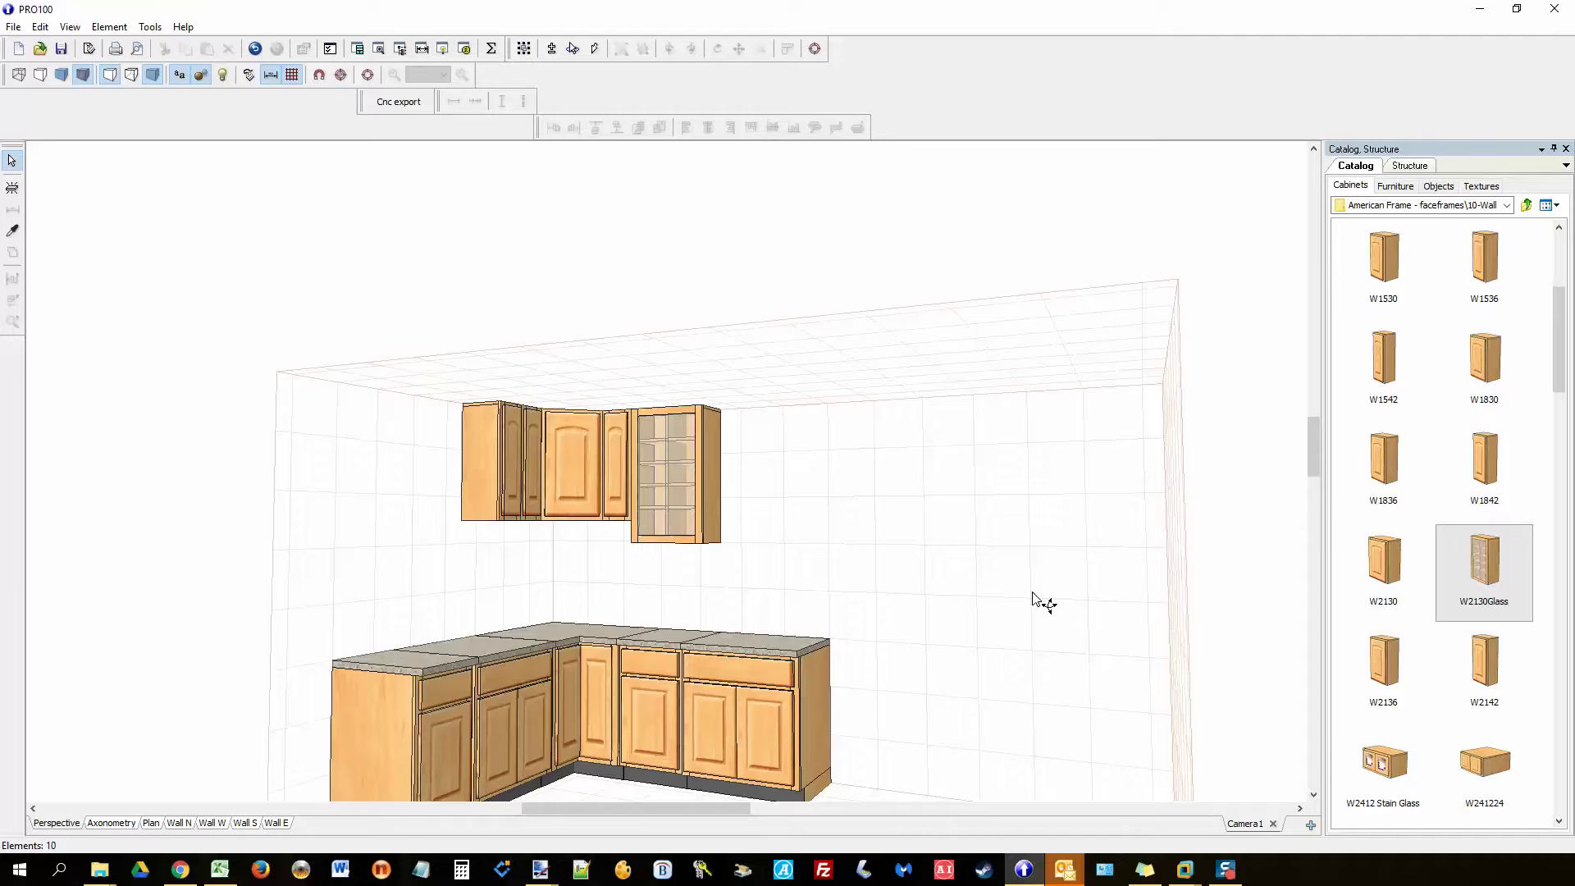
mouse_move(1031, 599)
right_down()
mouse_move(995, 587)
mouse_move(1023, 591)
right_up()
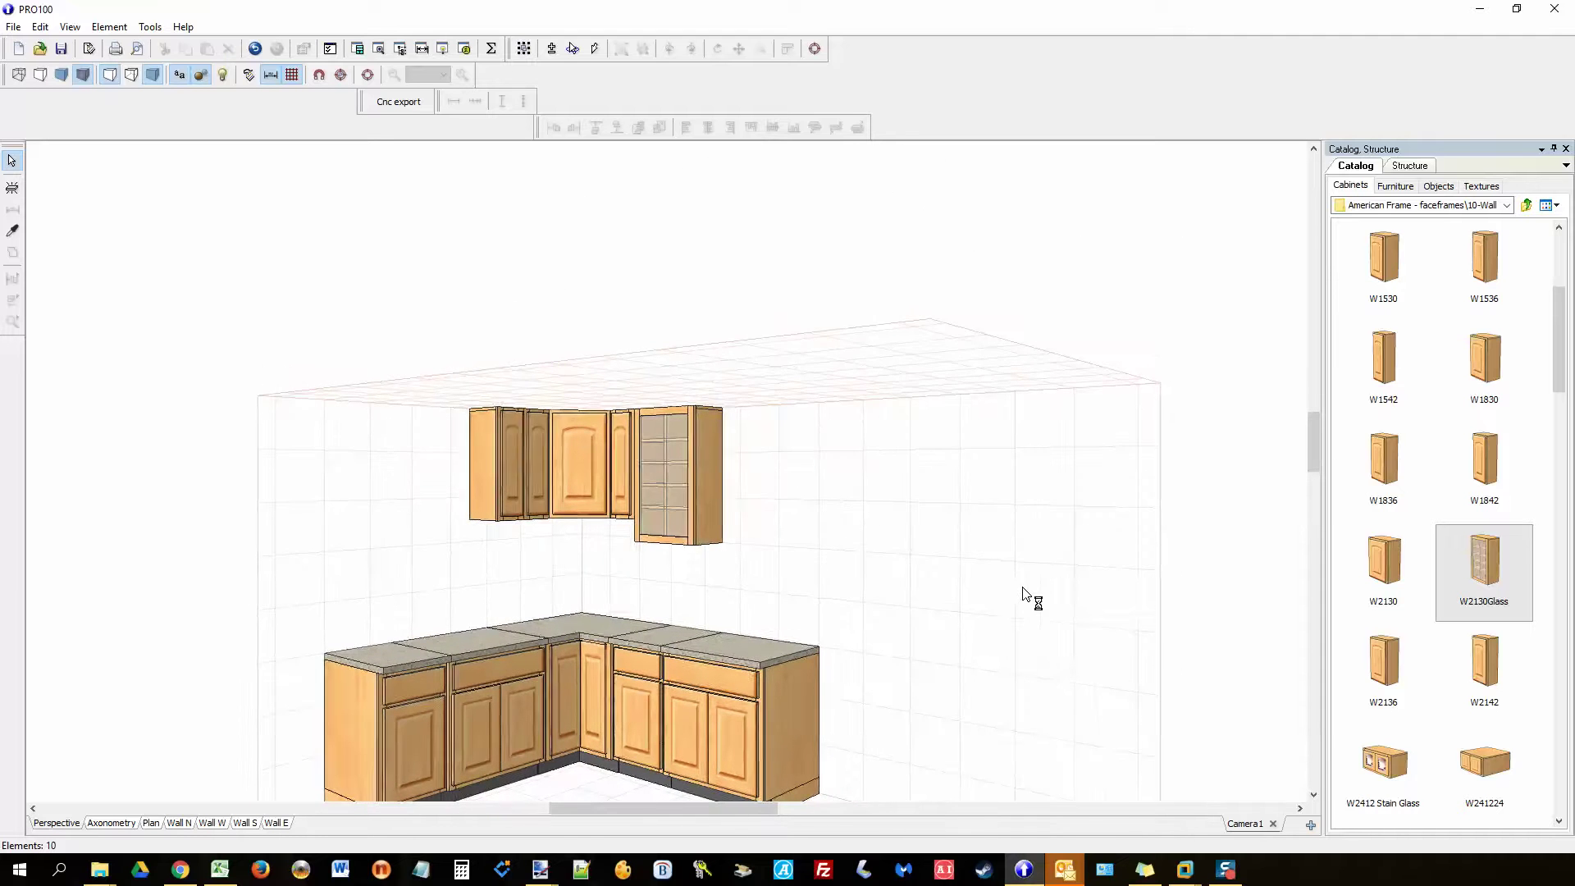
drag(1316, 465, 1316, 490)
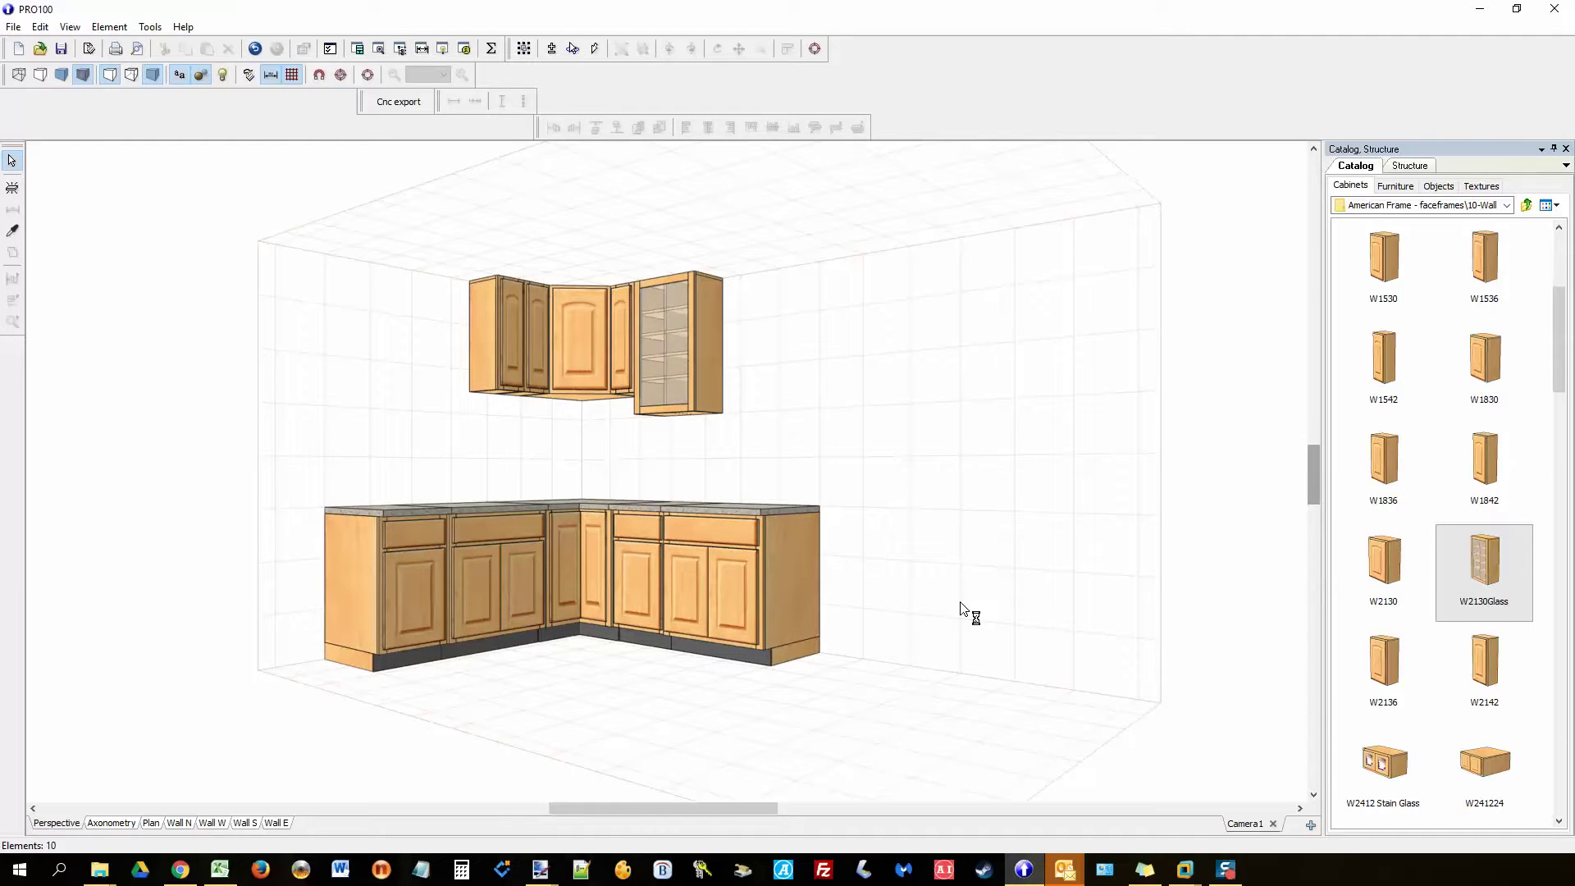
right_drag(921, 645, 878, 651)
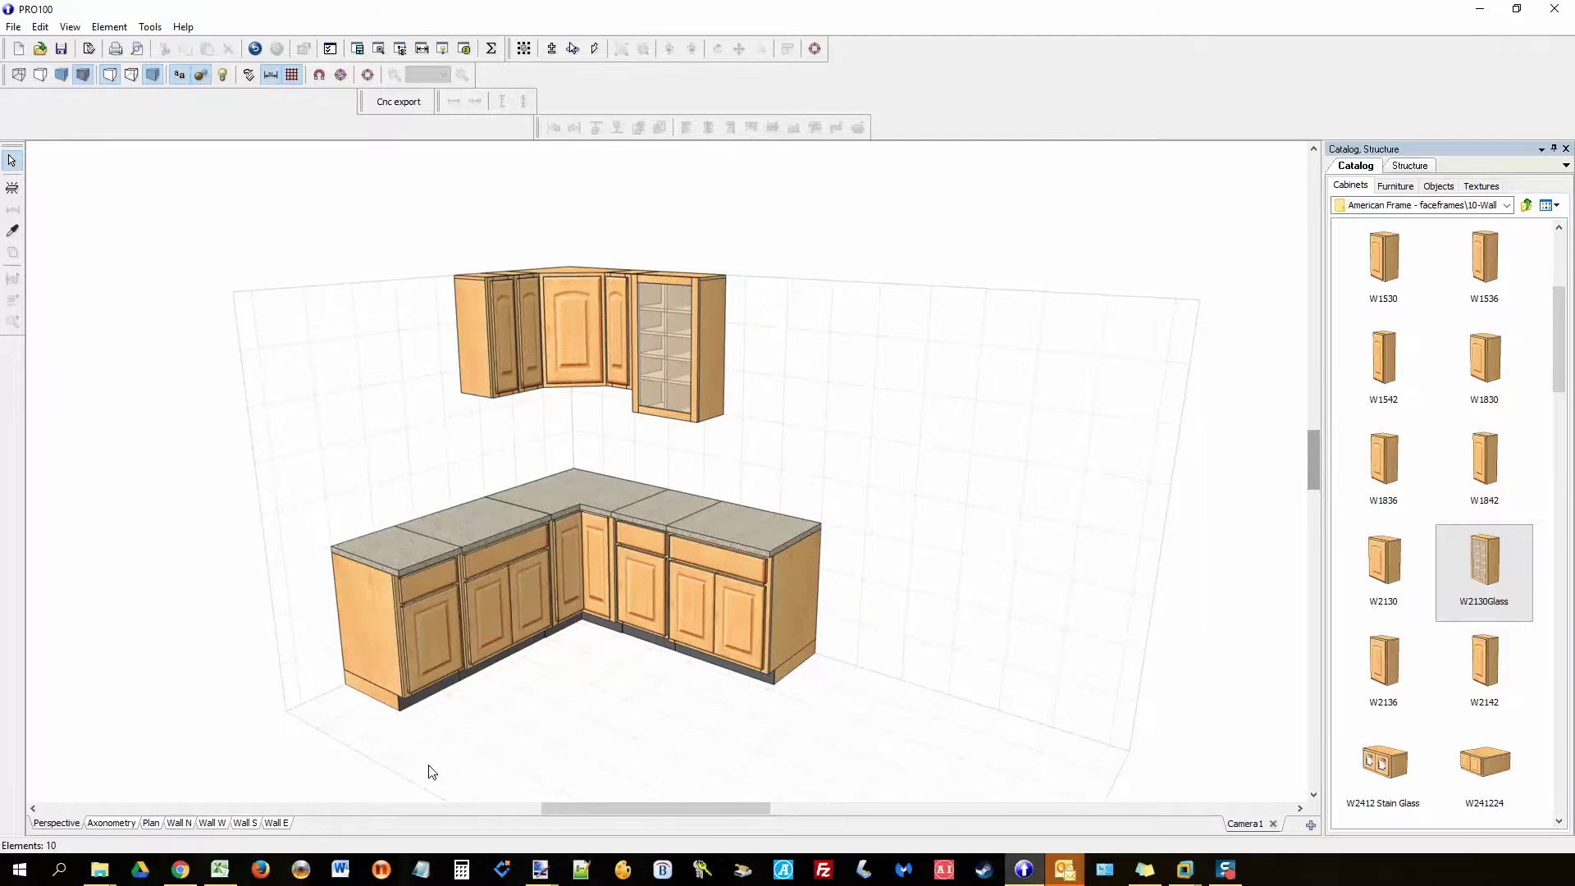
Step: Show the Wall N elevation and select its three base cabinets
click(180, 824)
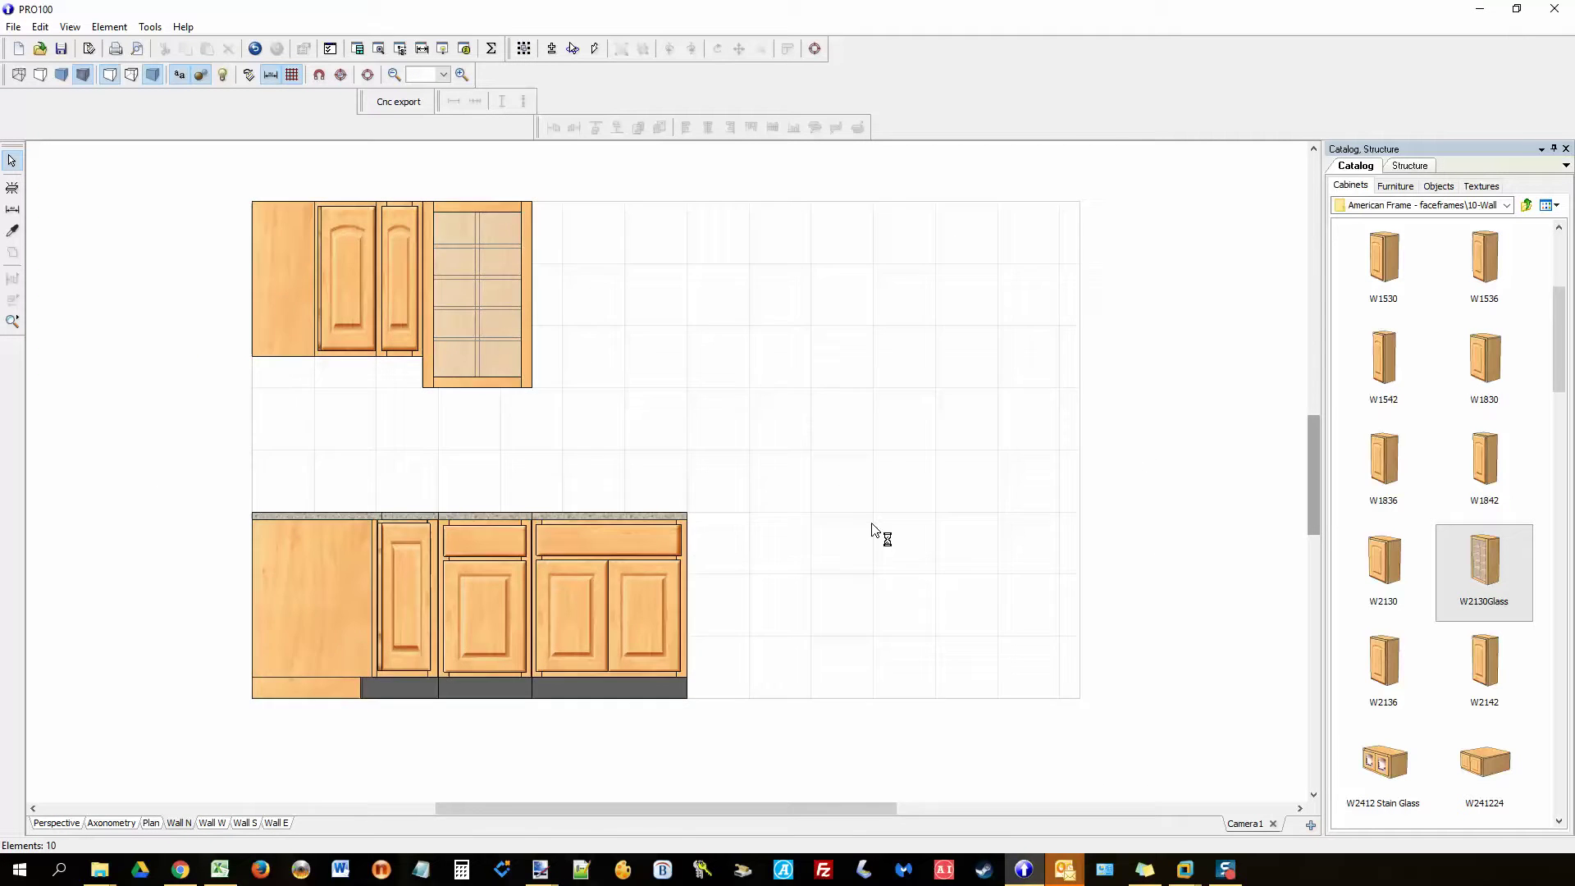
click(271, 634)
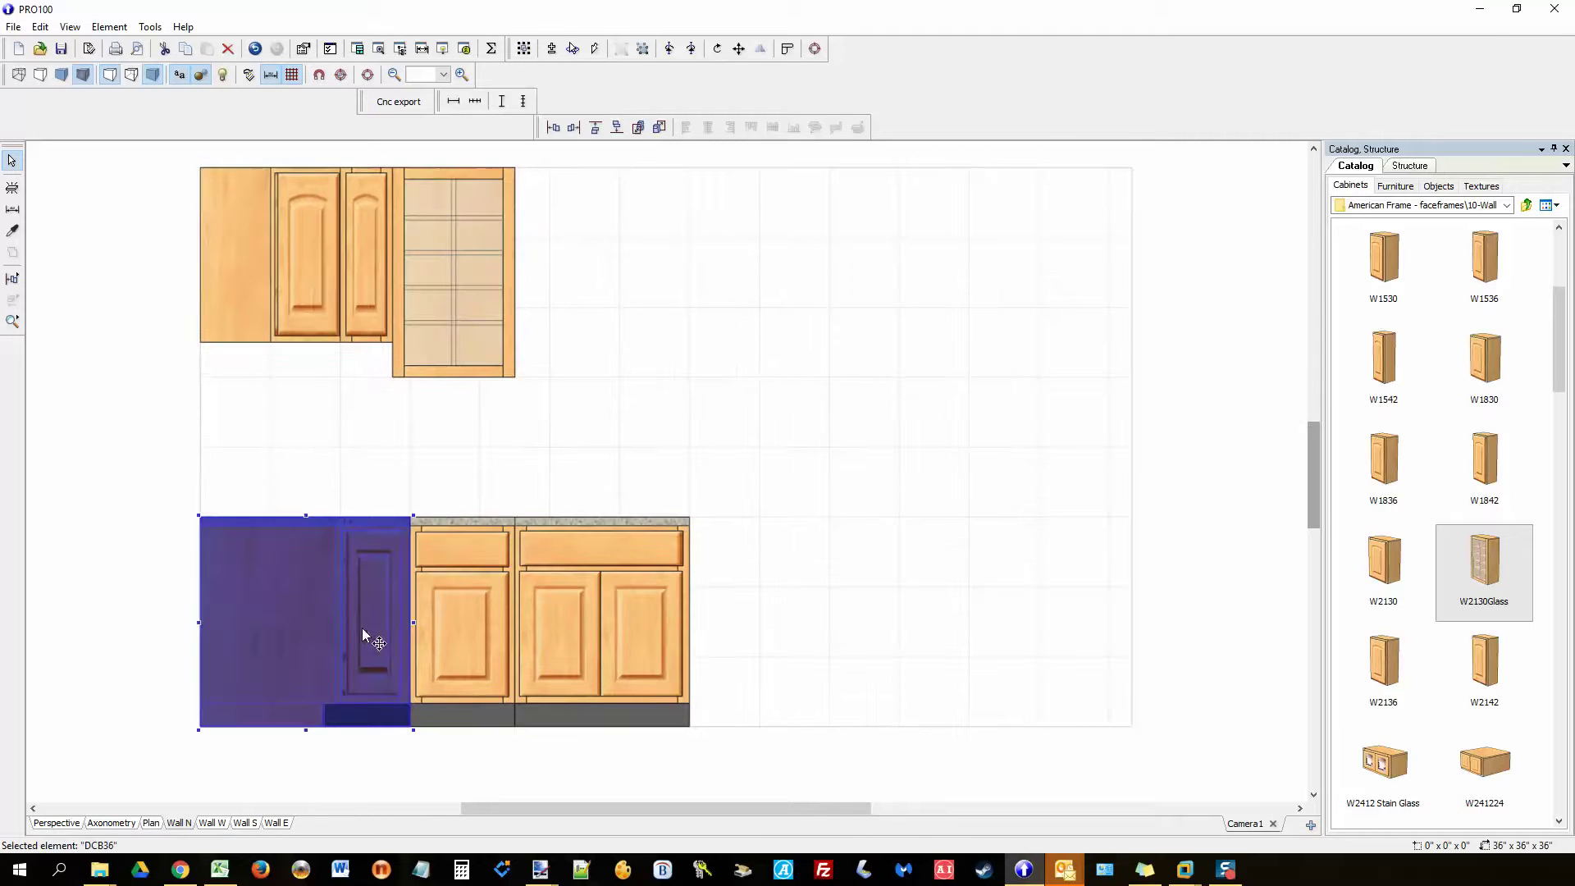
shift+click(450, 638)
shift+click(598, 628)
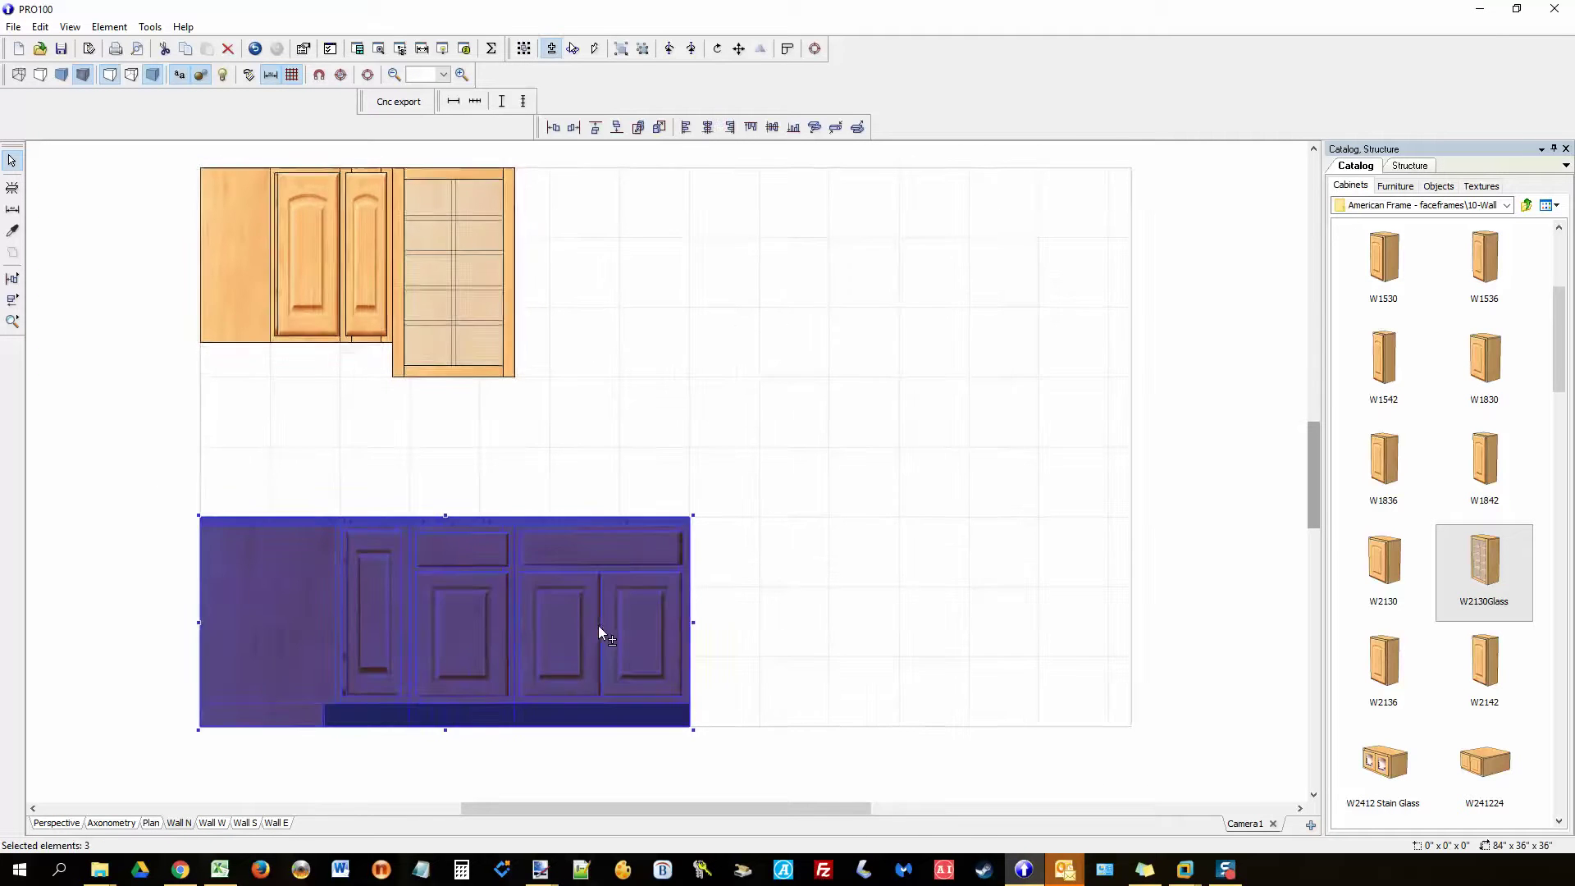
Step: Place an 84" overall width dimension below the base cabinets
click(12, 209)
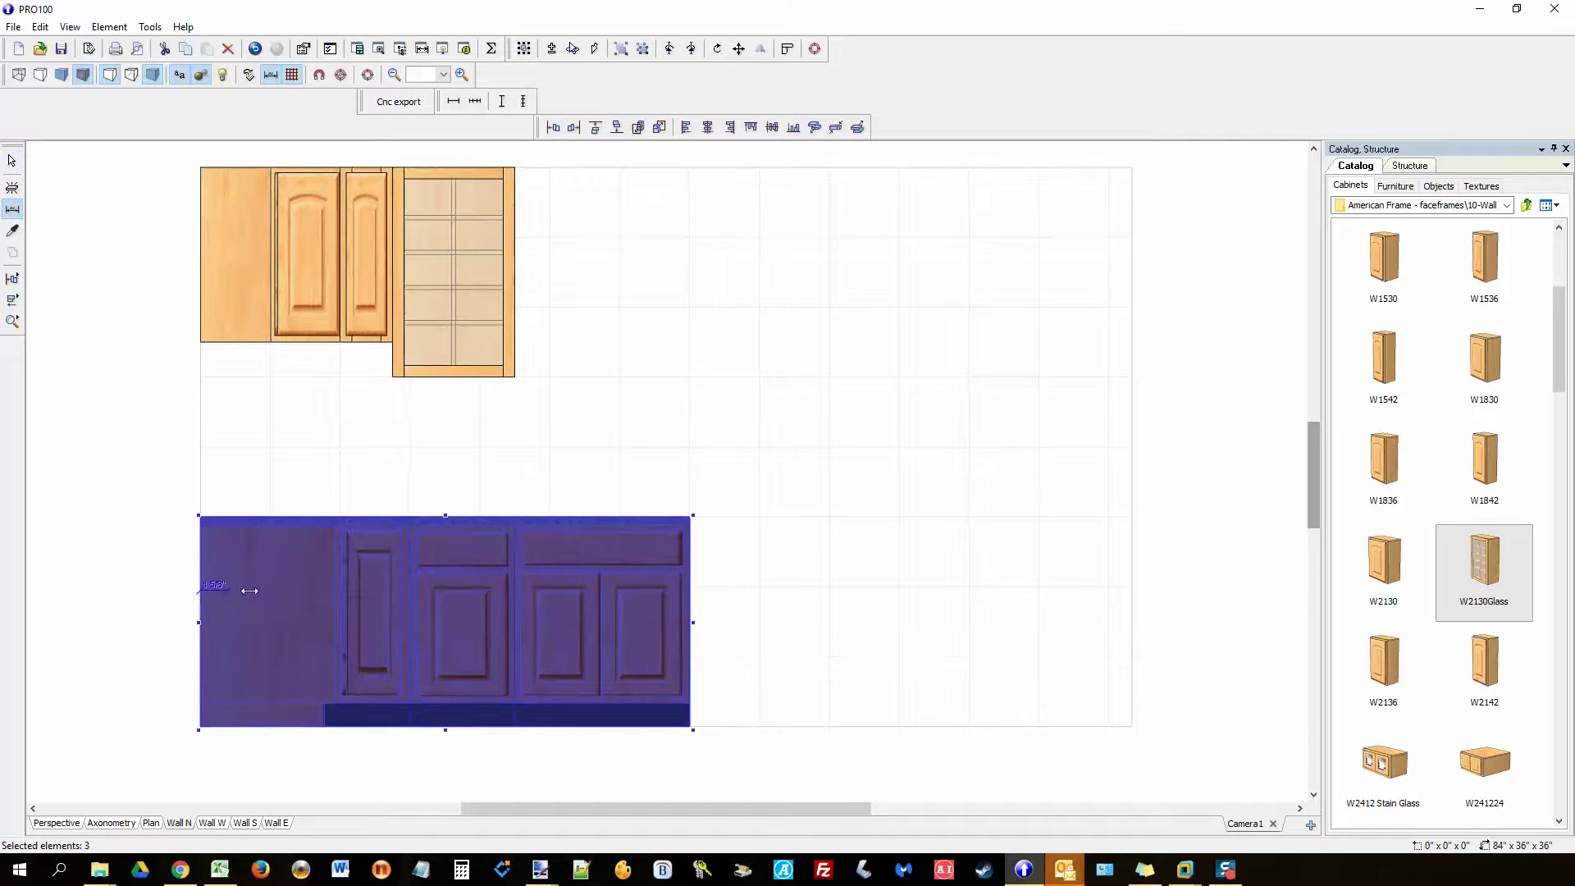
click(199, 600)
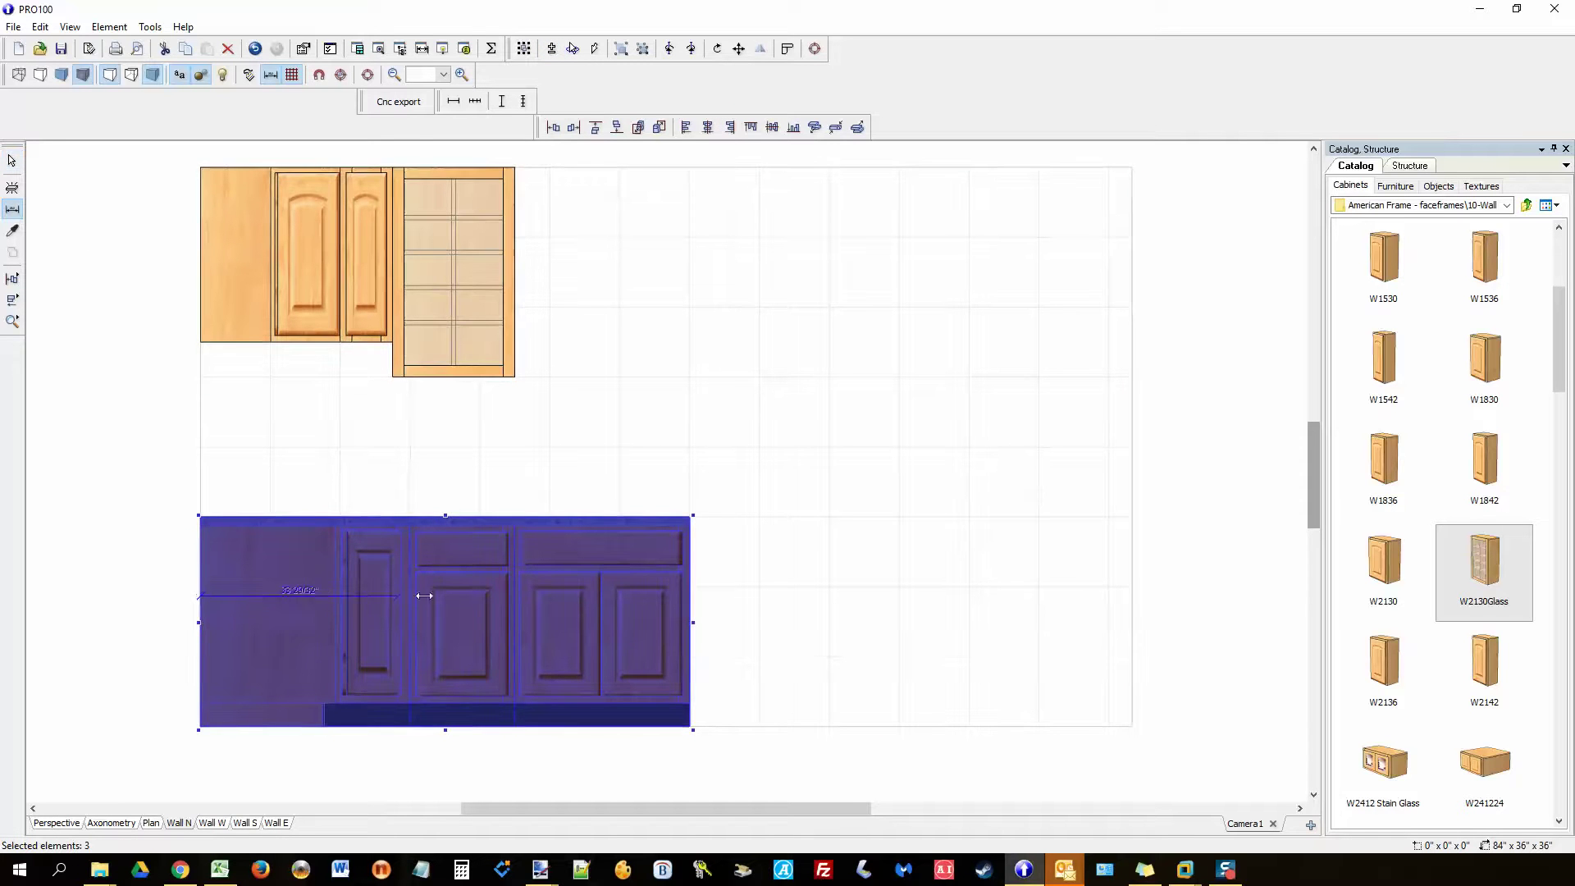
click(690, 601)
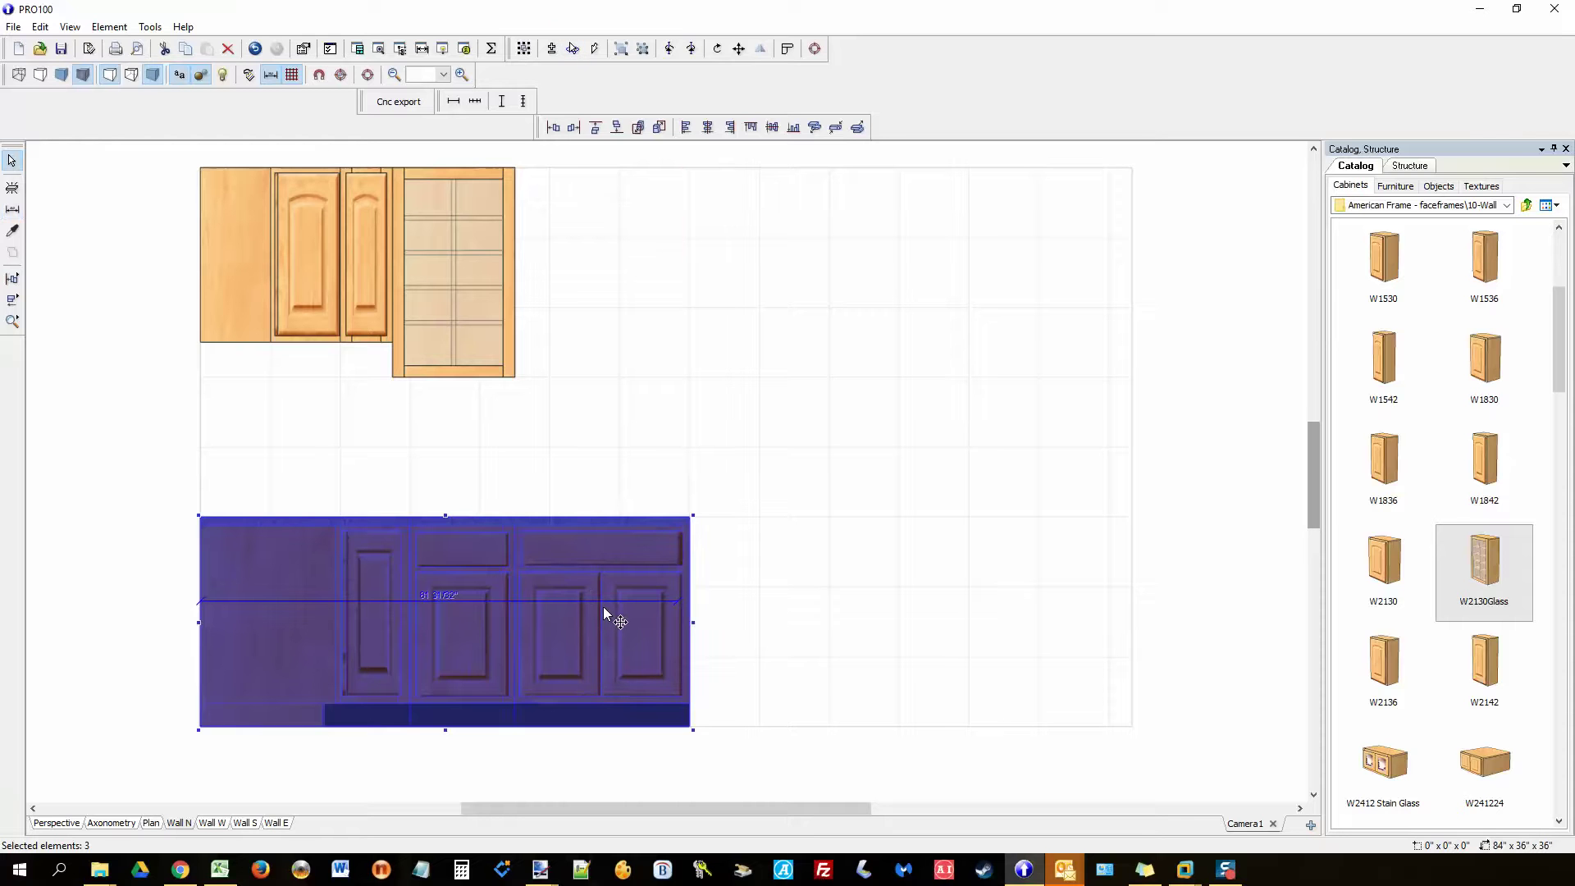
key(Escape)
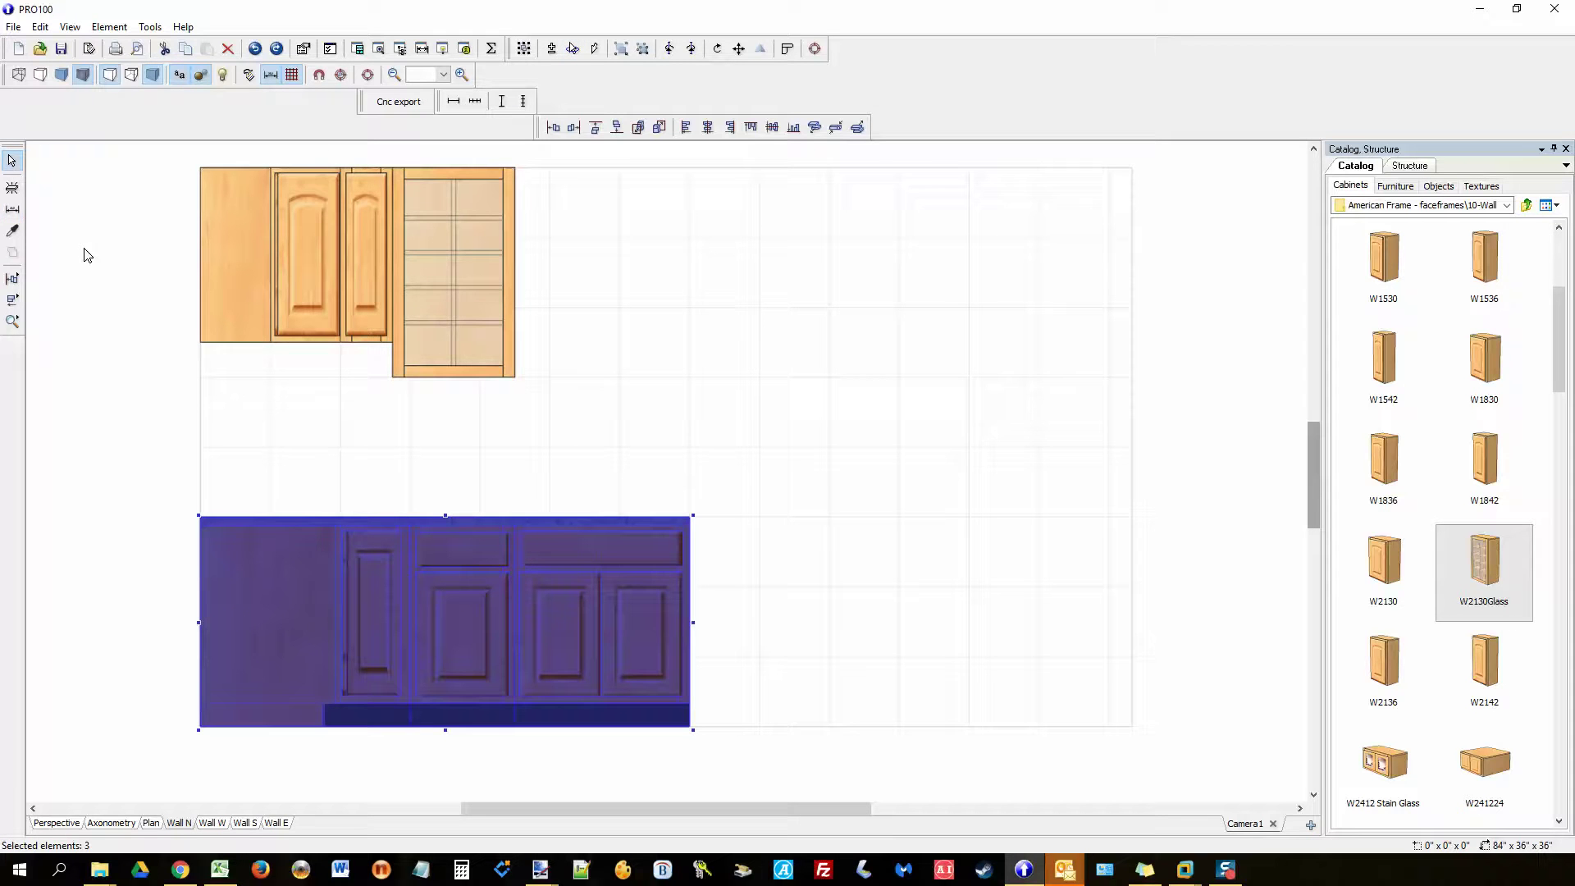
click(13, 210)
click(226, 615)
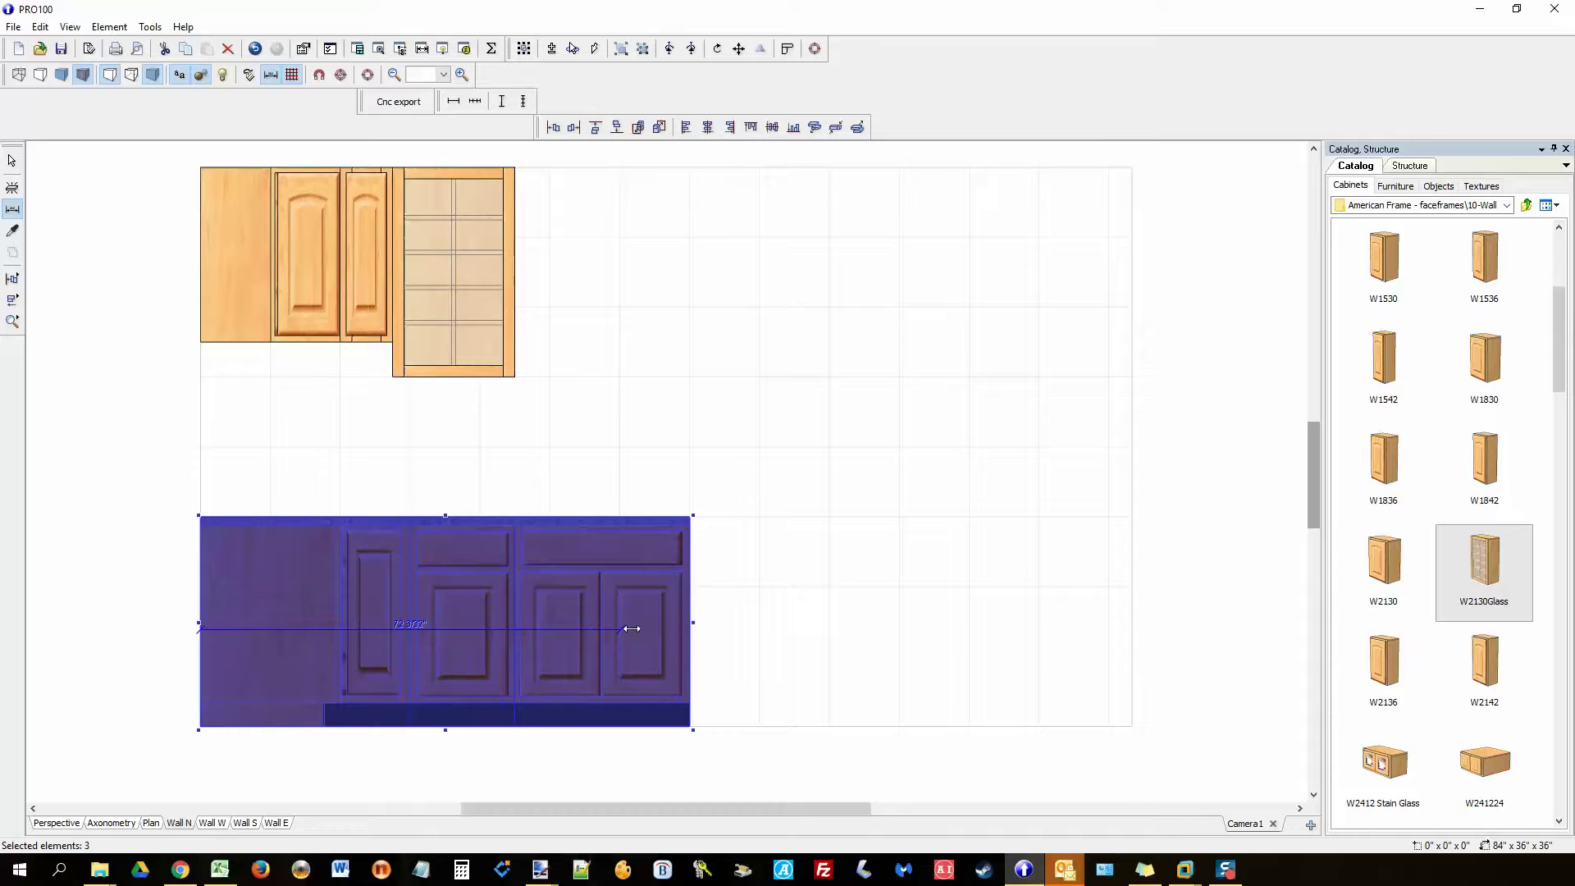
click(692, 625)
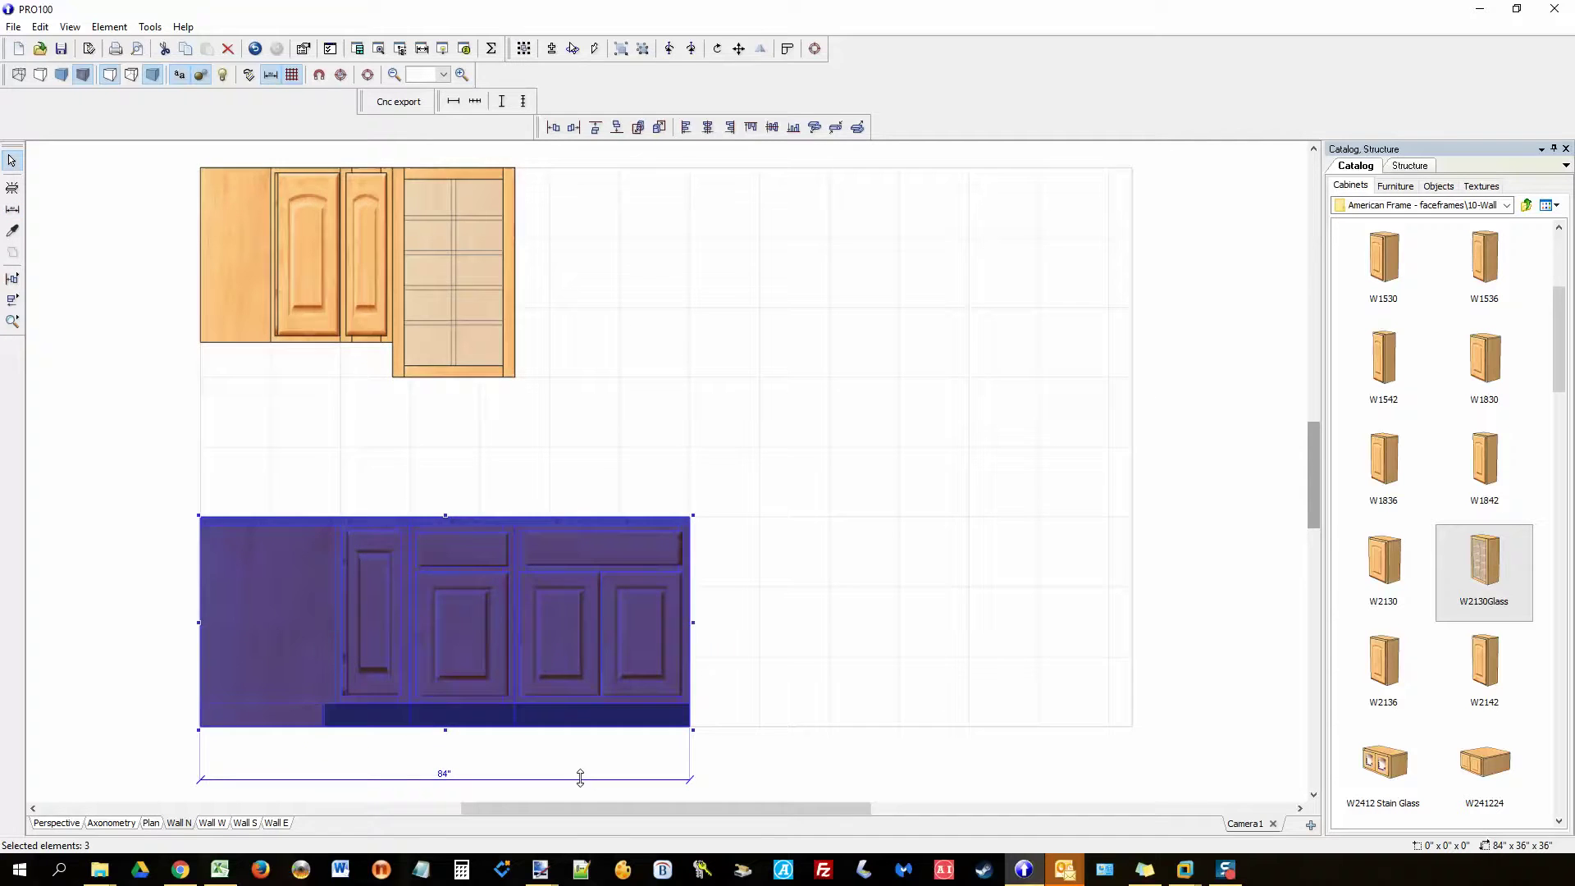
click(580, 773)
middle_drag(793, 727, 804, 647)
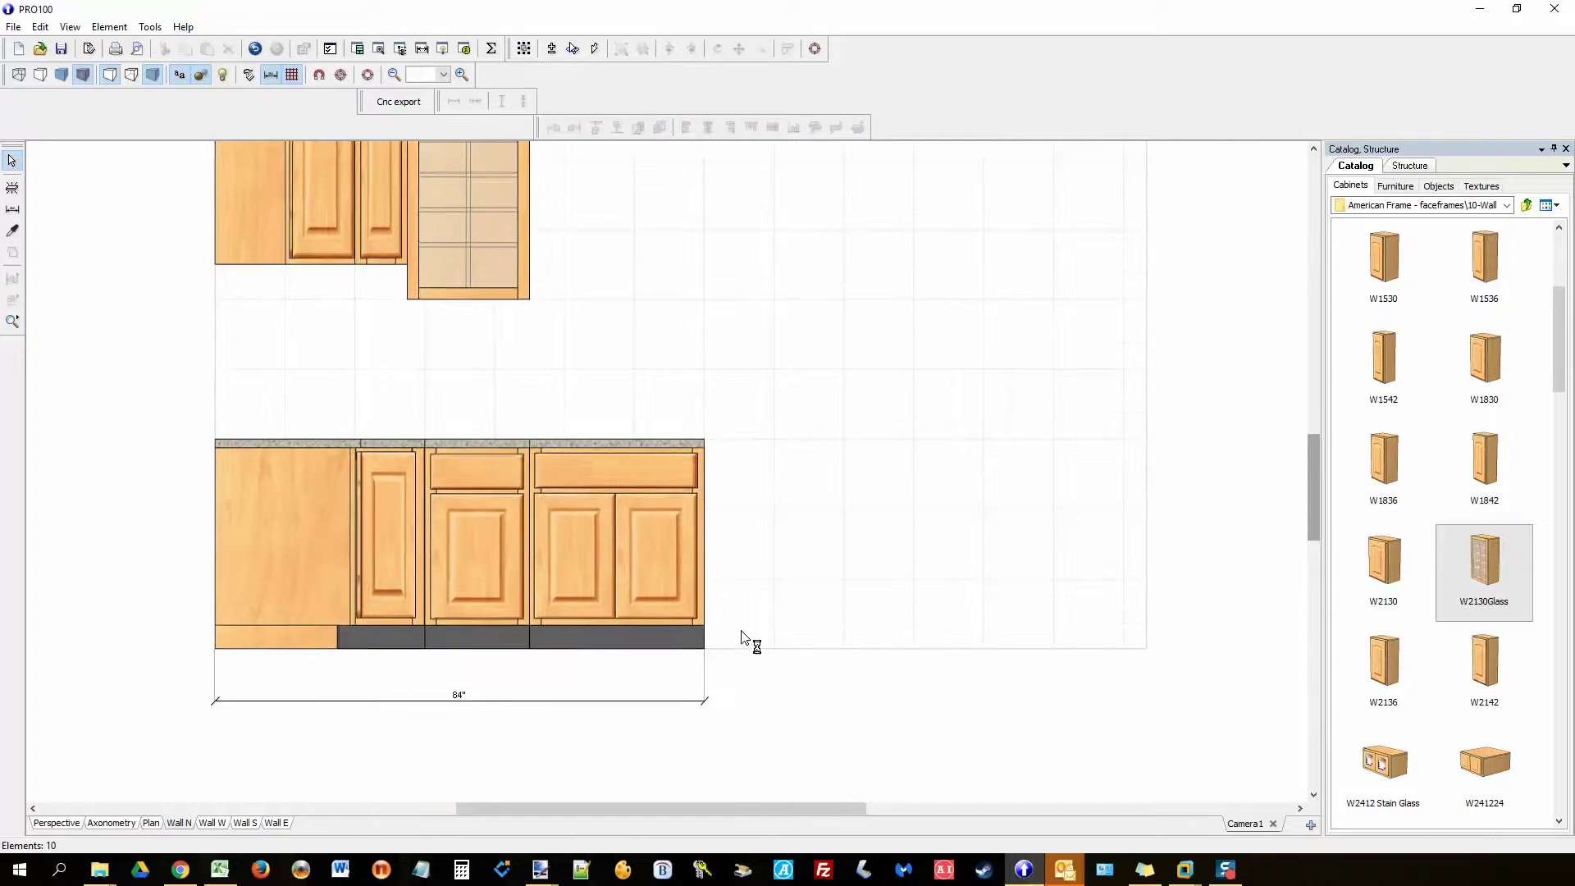
Step: Add a 36" height dimension left of the base run and a 30" width above B30
click(14, 210)
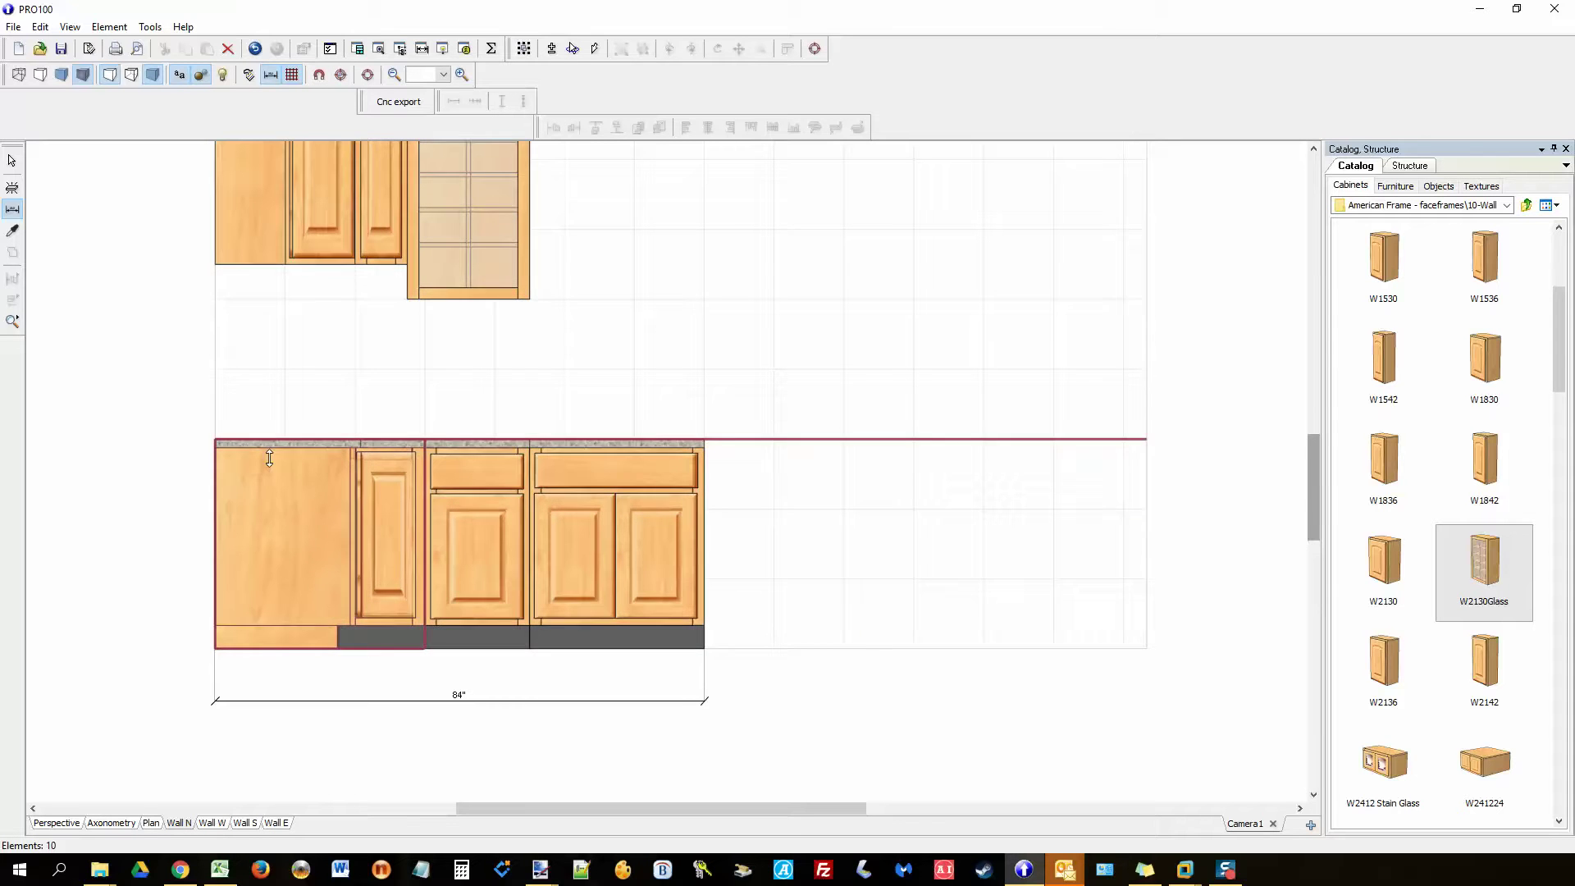
drag(269, 457, 279, 642)
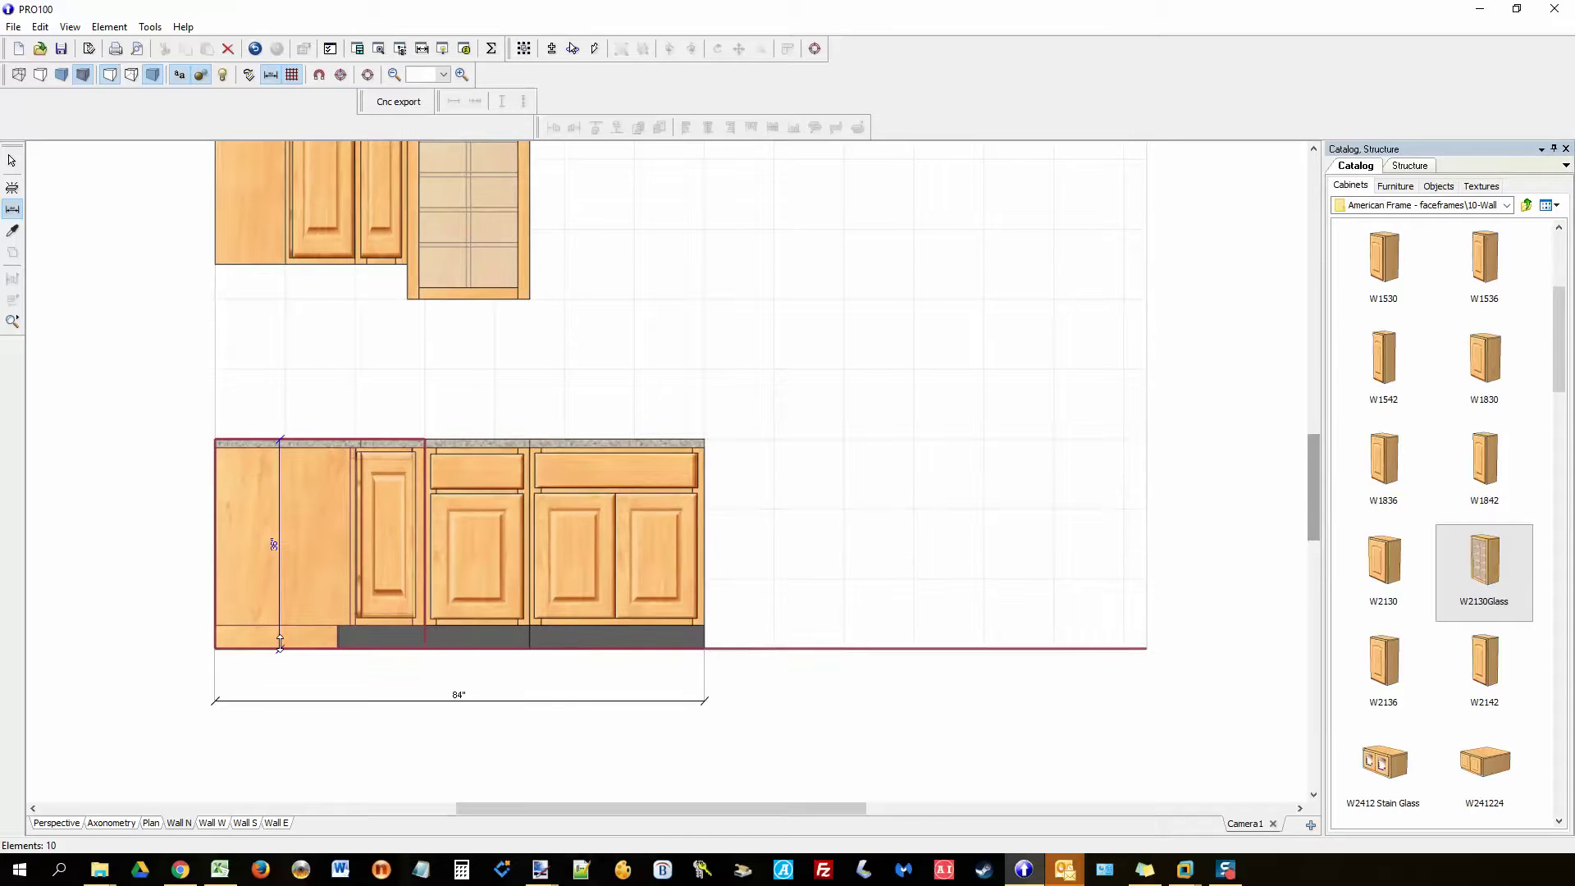
click(139, 535)
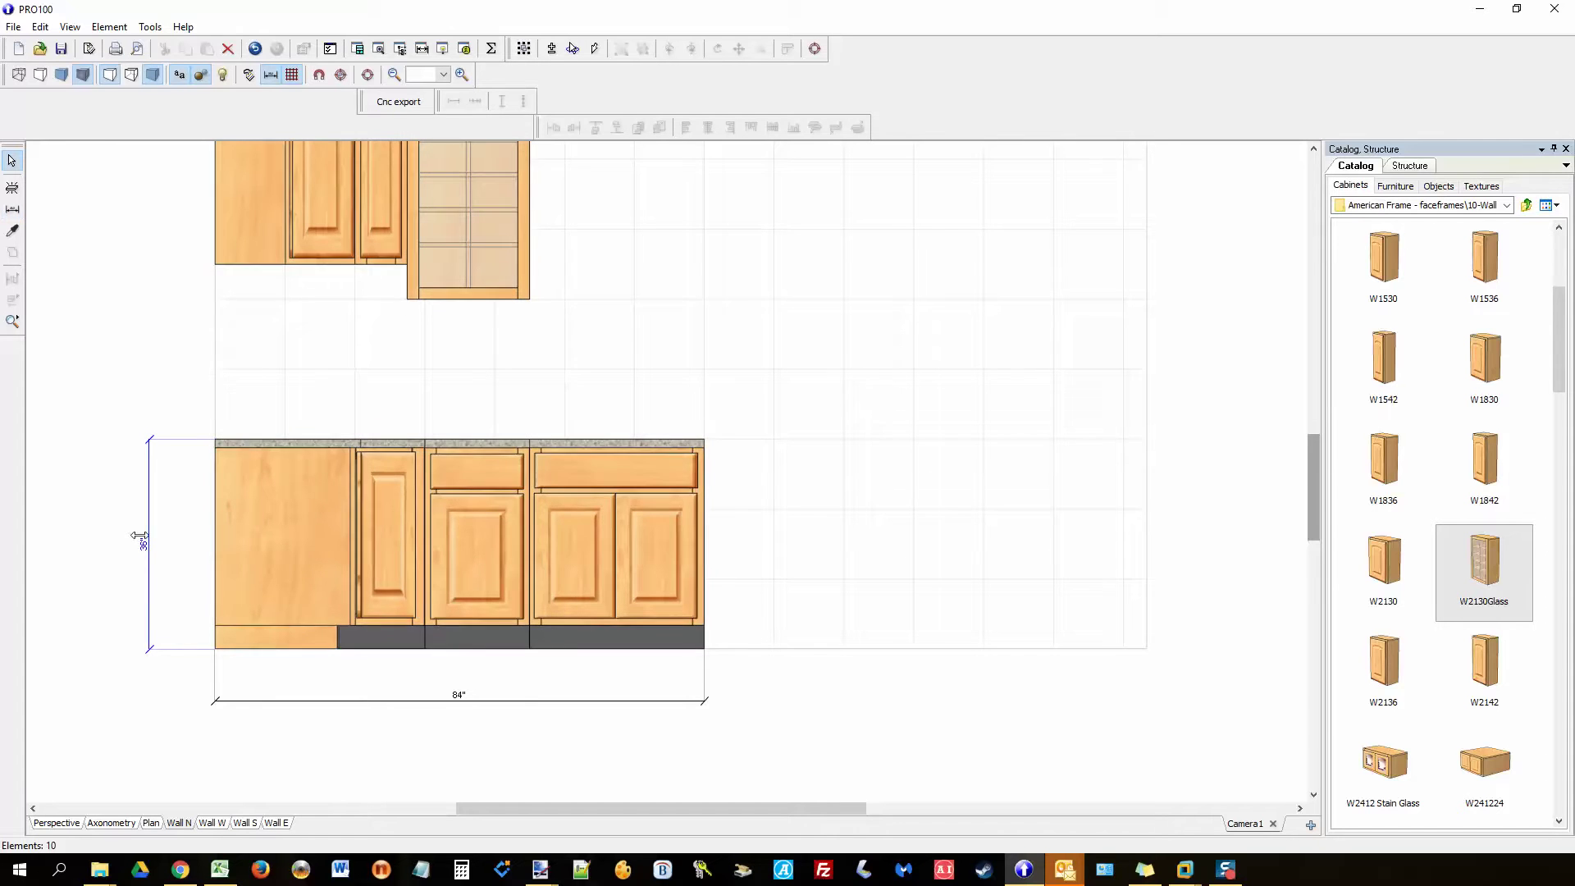
click(596, 560)
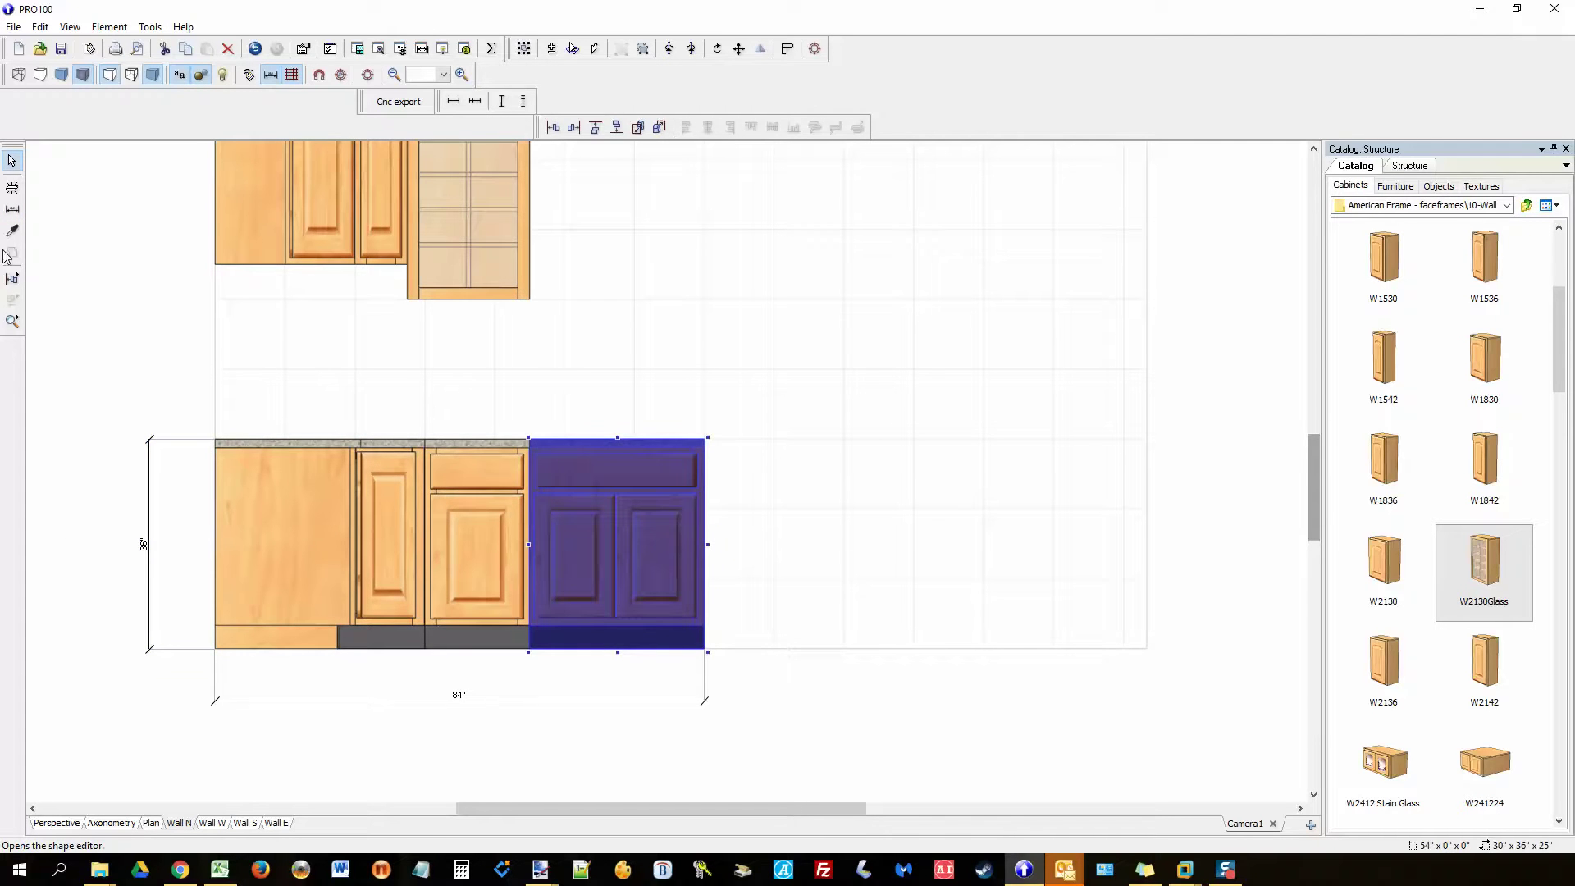
click(12, 209)
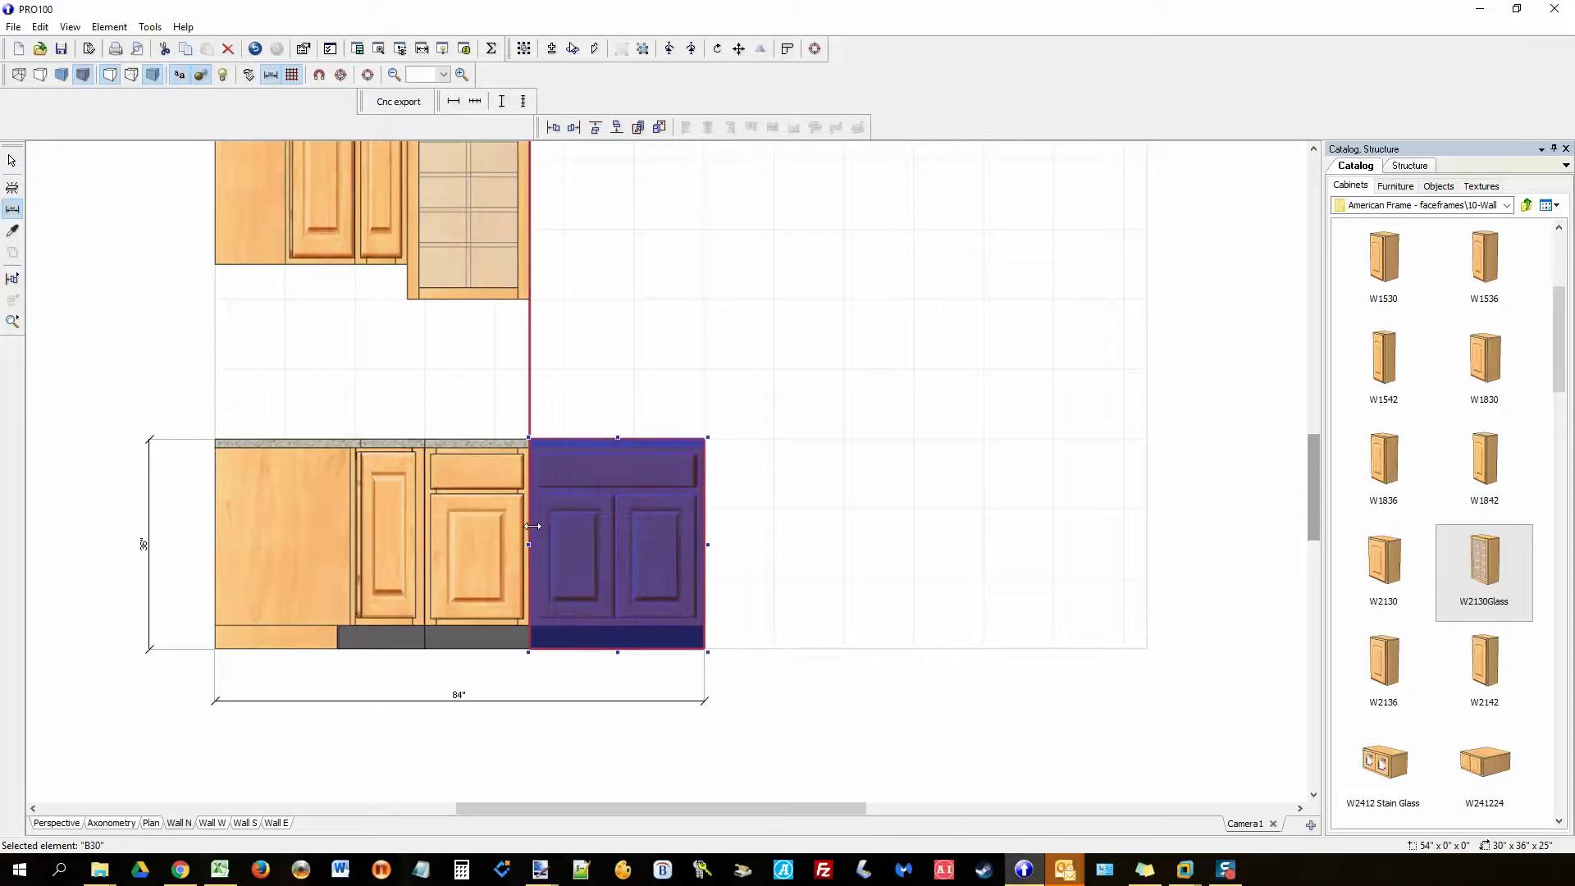
click(528, 510)
click(702, 526)
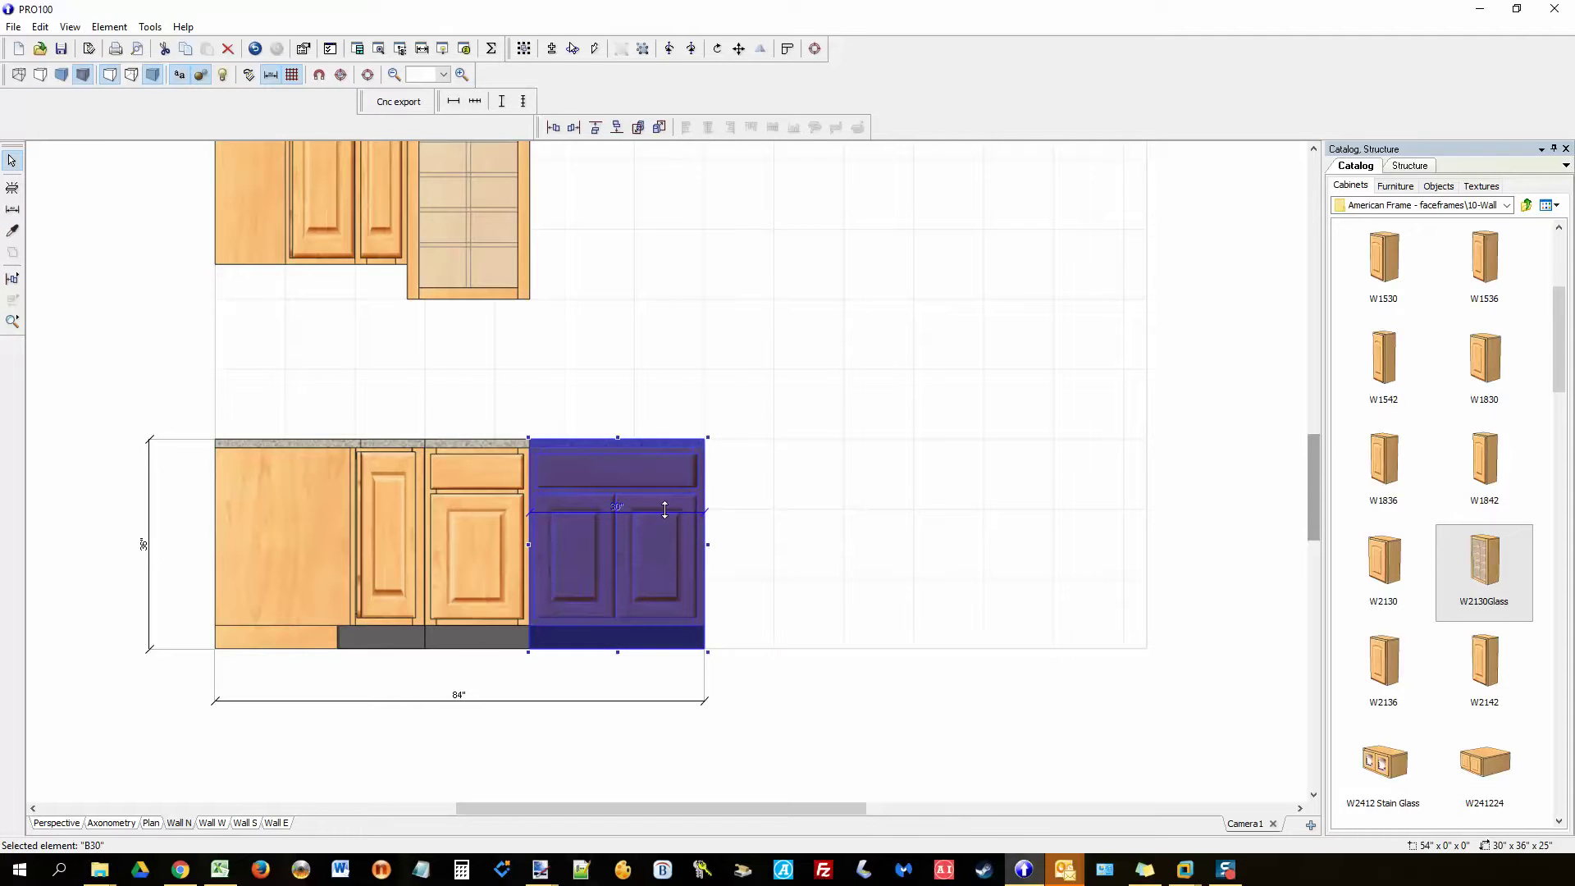
click(646, 416)
Step: Add an 18" width dimension above the B18 cabinet
click(449, 523)
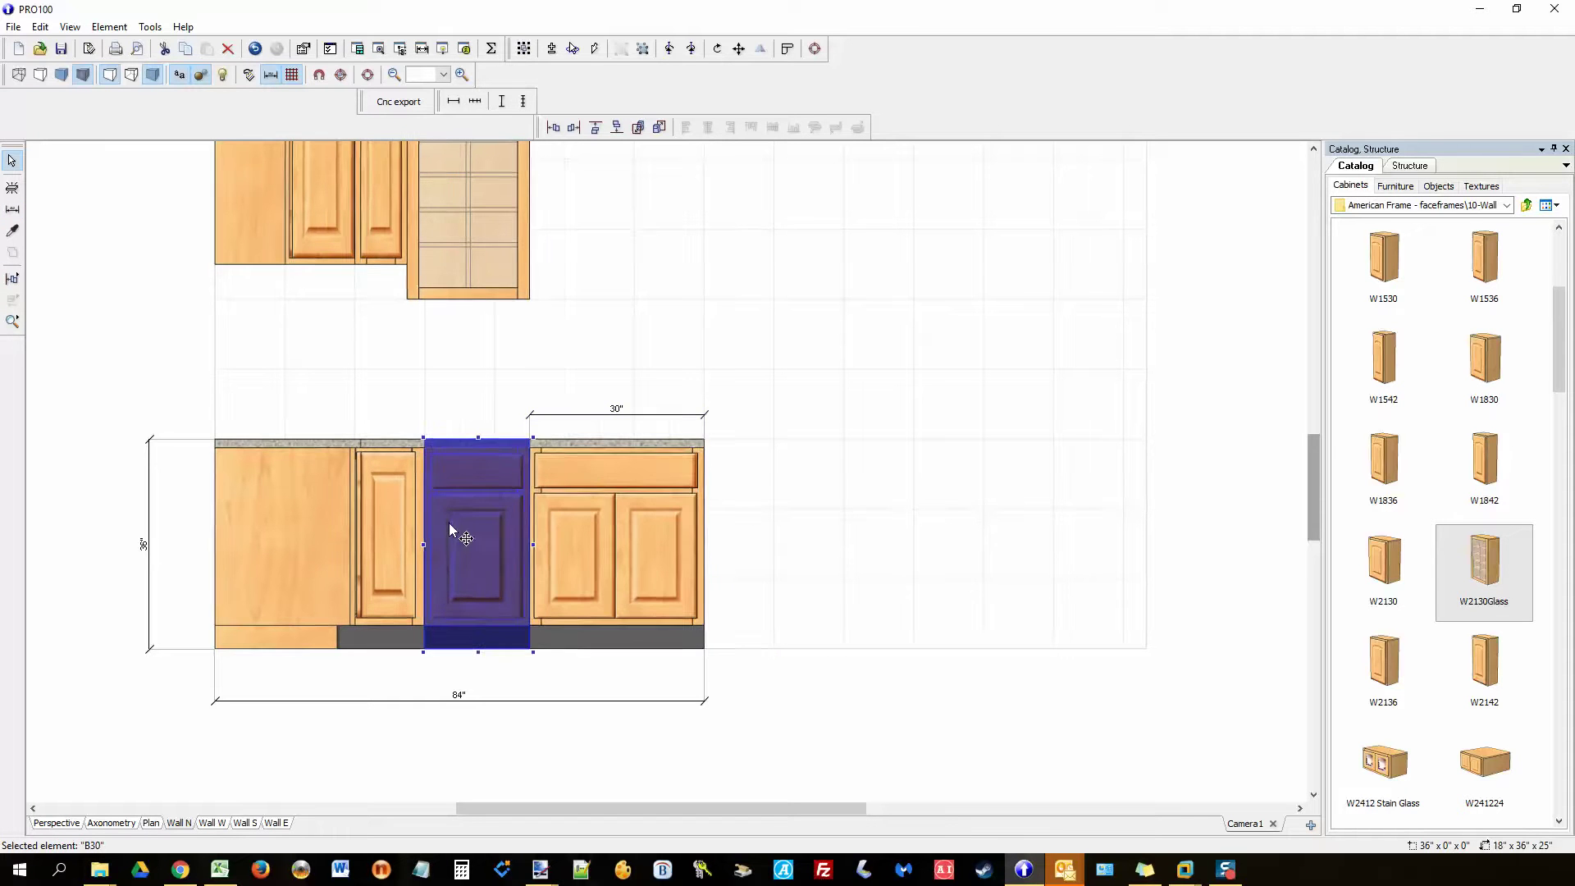
click(13, 209)
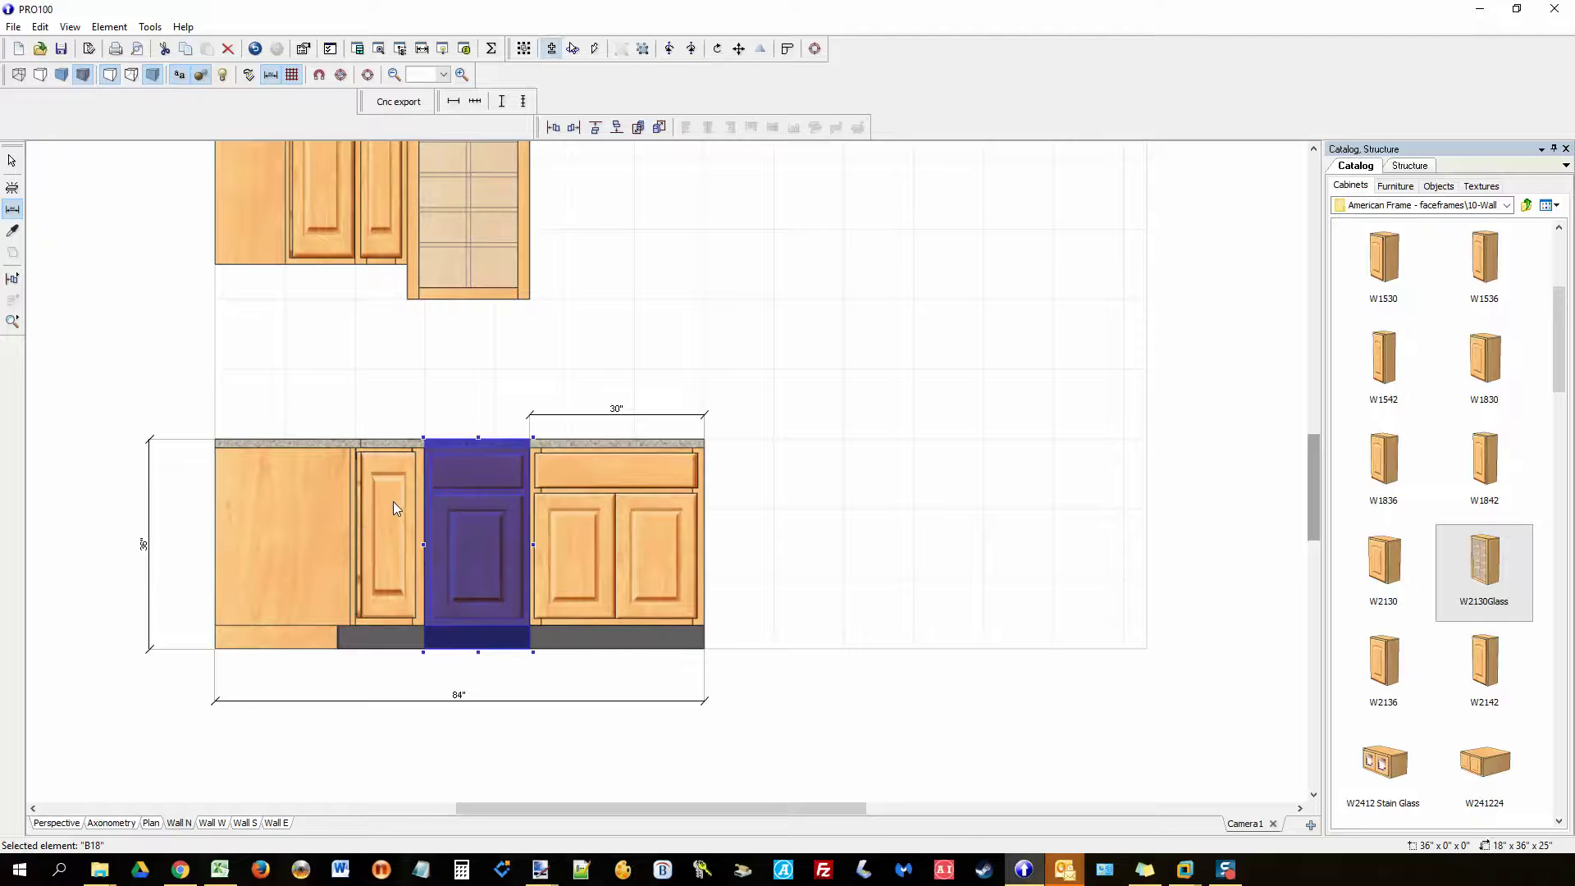
key(Escape)
click(398, 377)
click(472, 506)
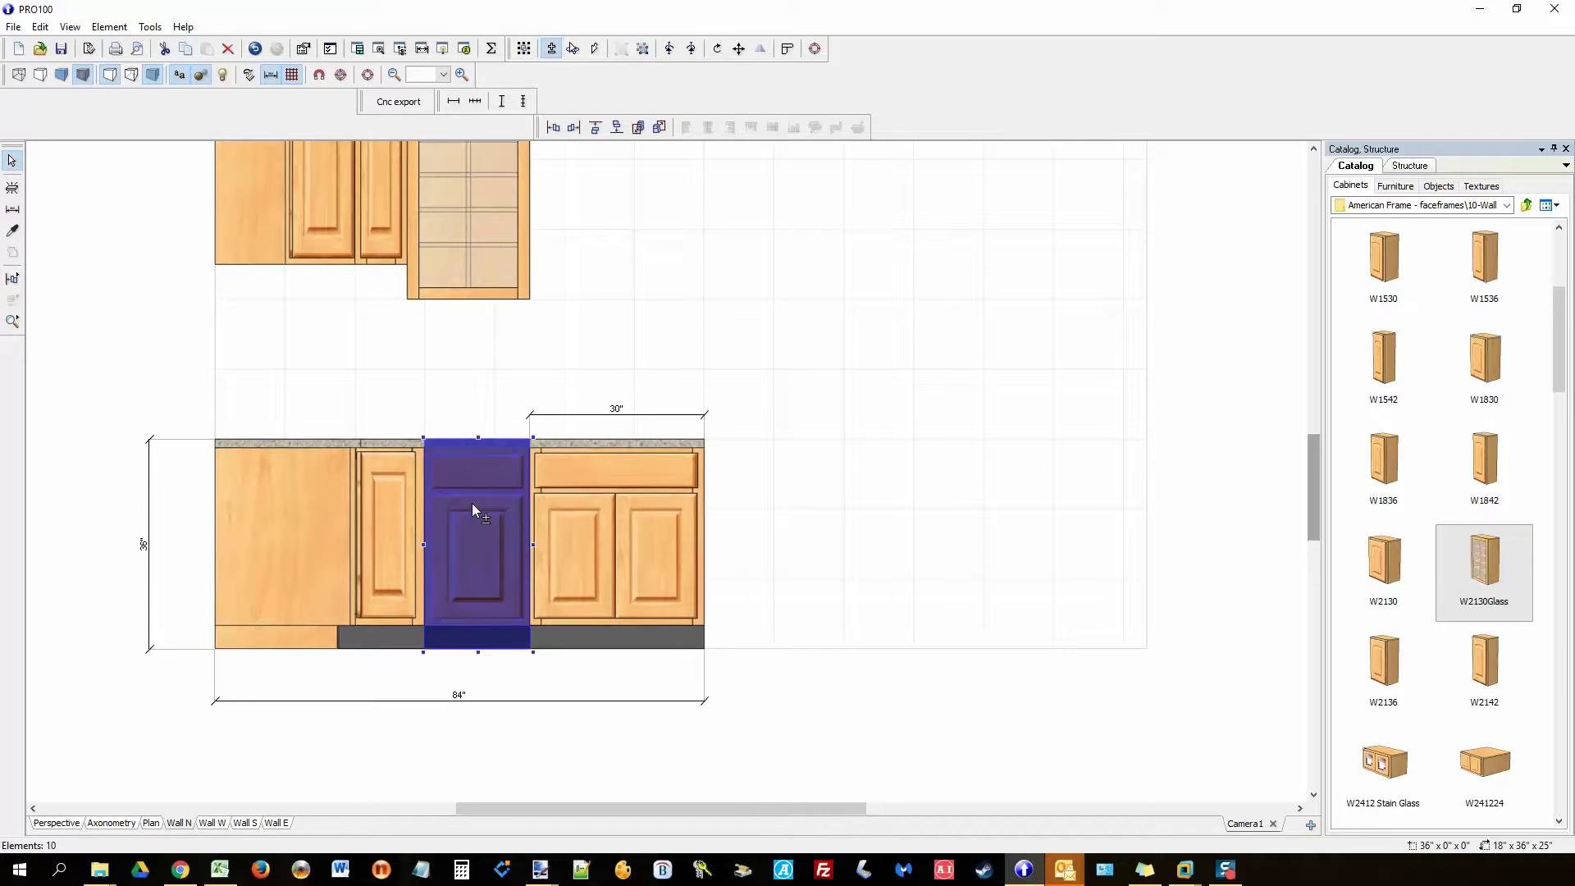
click(13, 209)
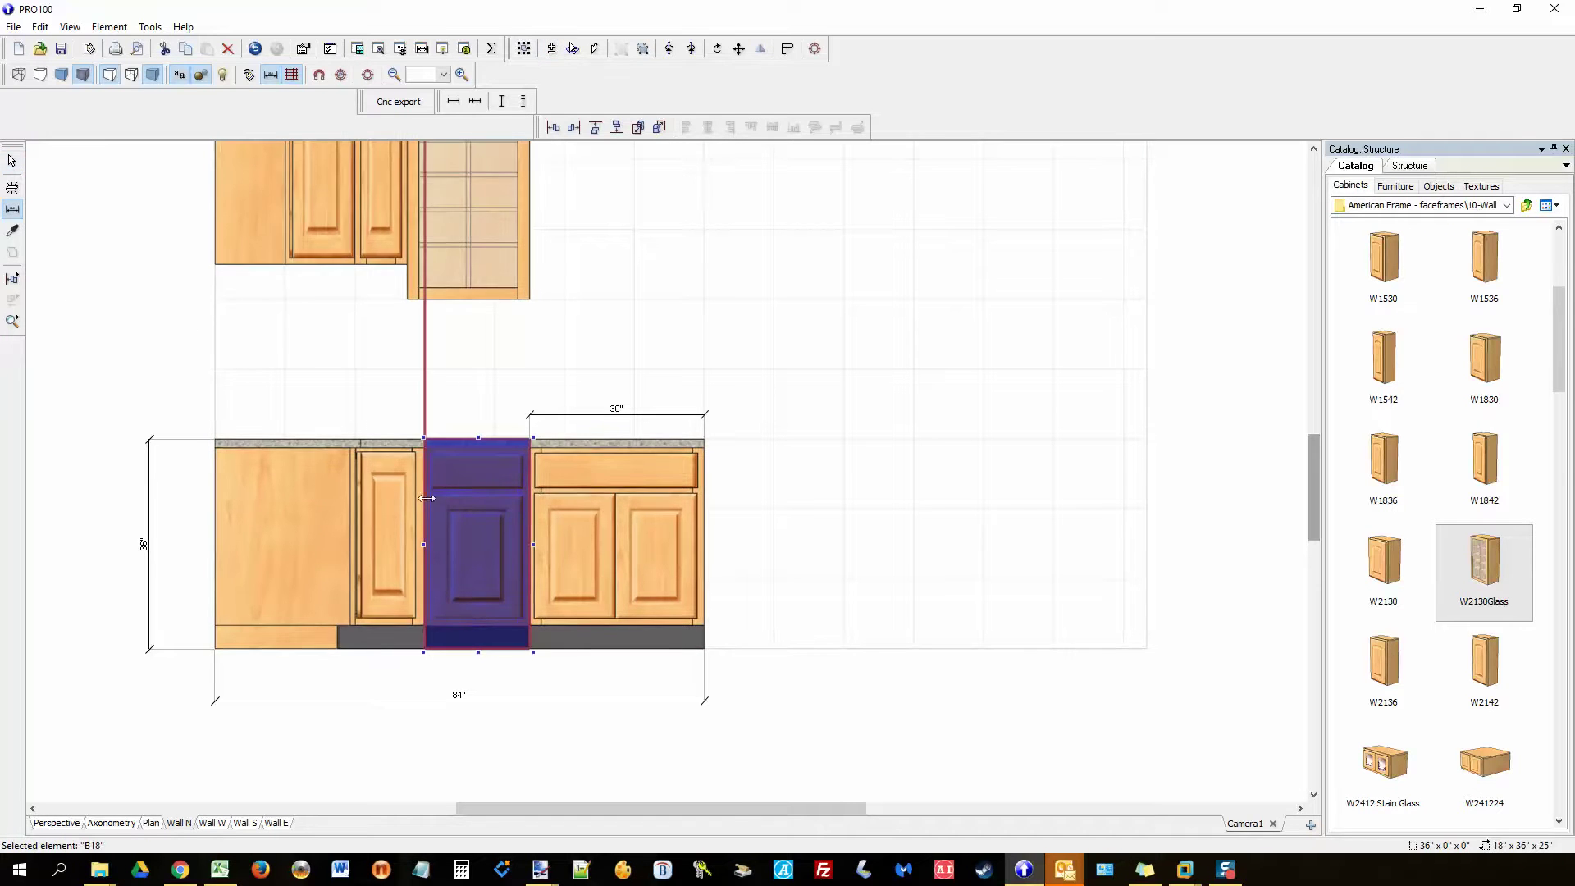
click(424, 498)
click(533, 508)
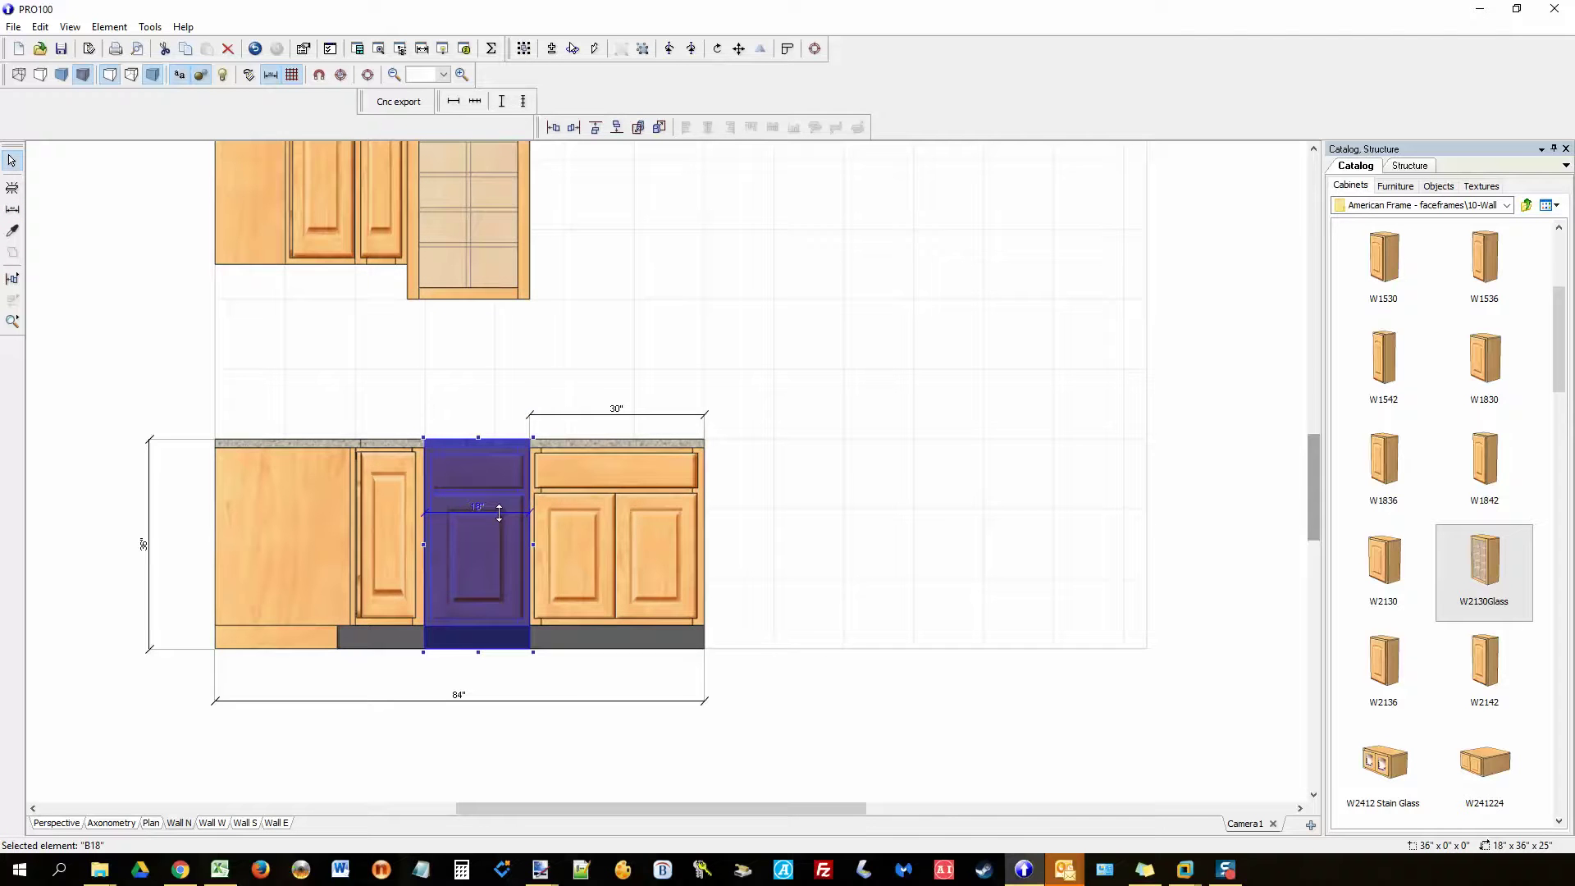
drag(499, 513, 478, 409)
click(847, 479)
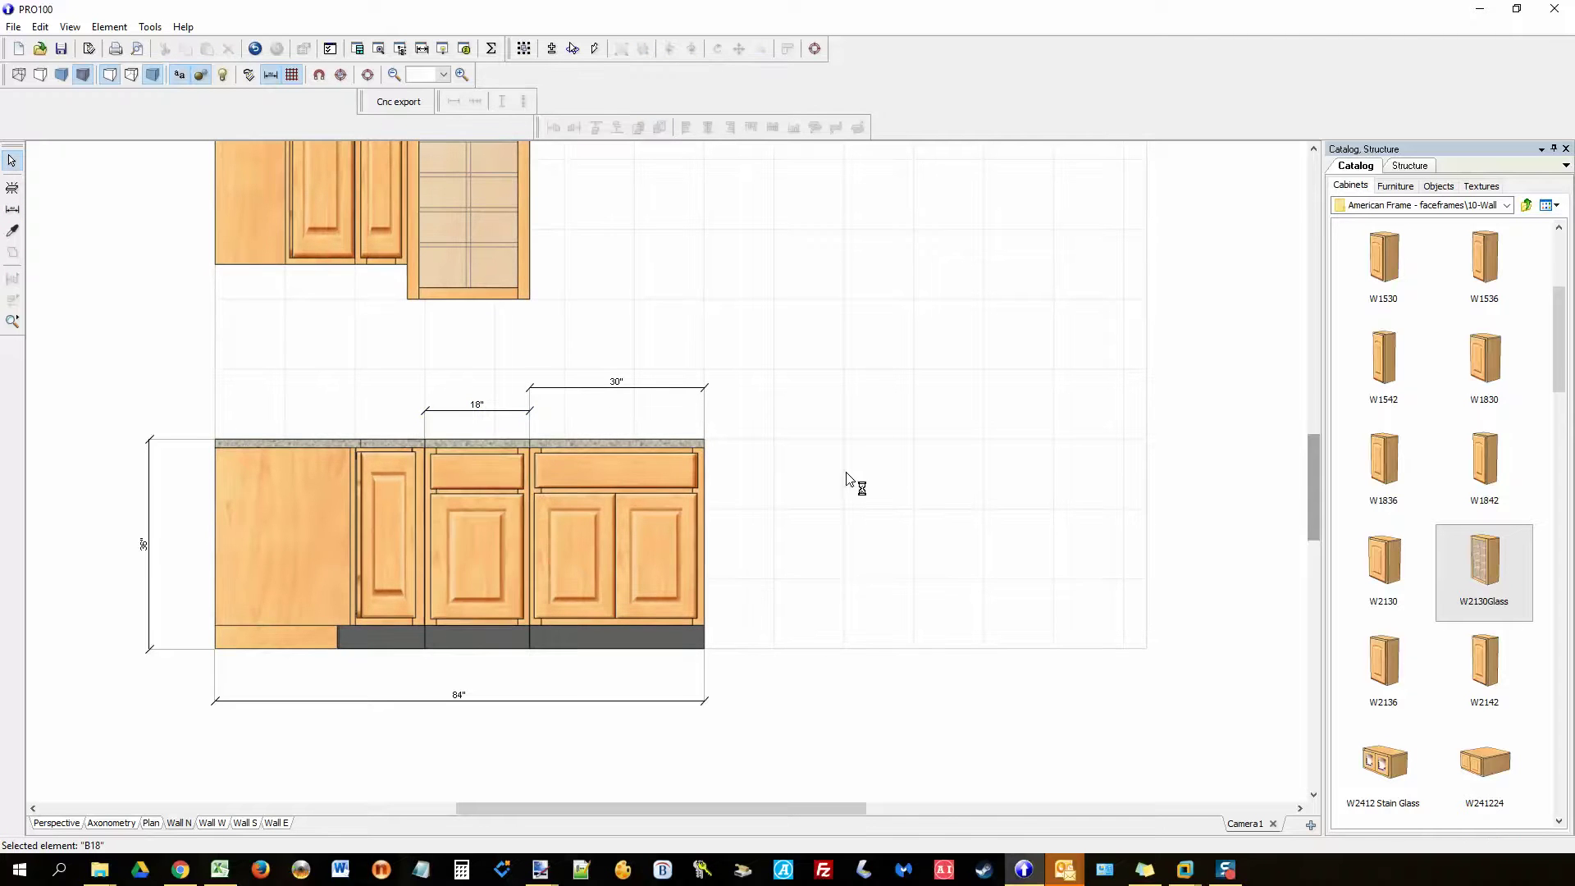
scroll(819, 555, down, 3)
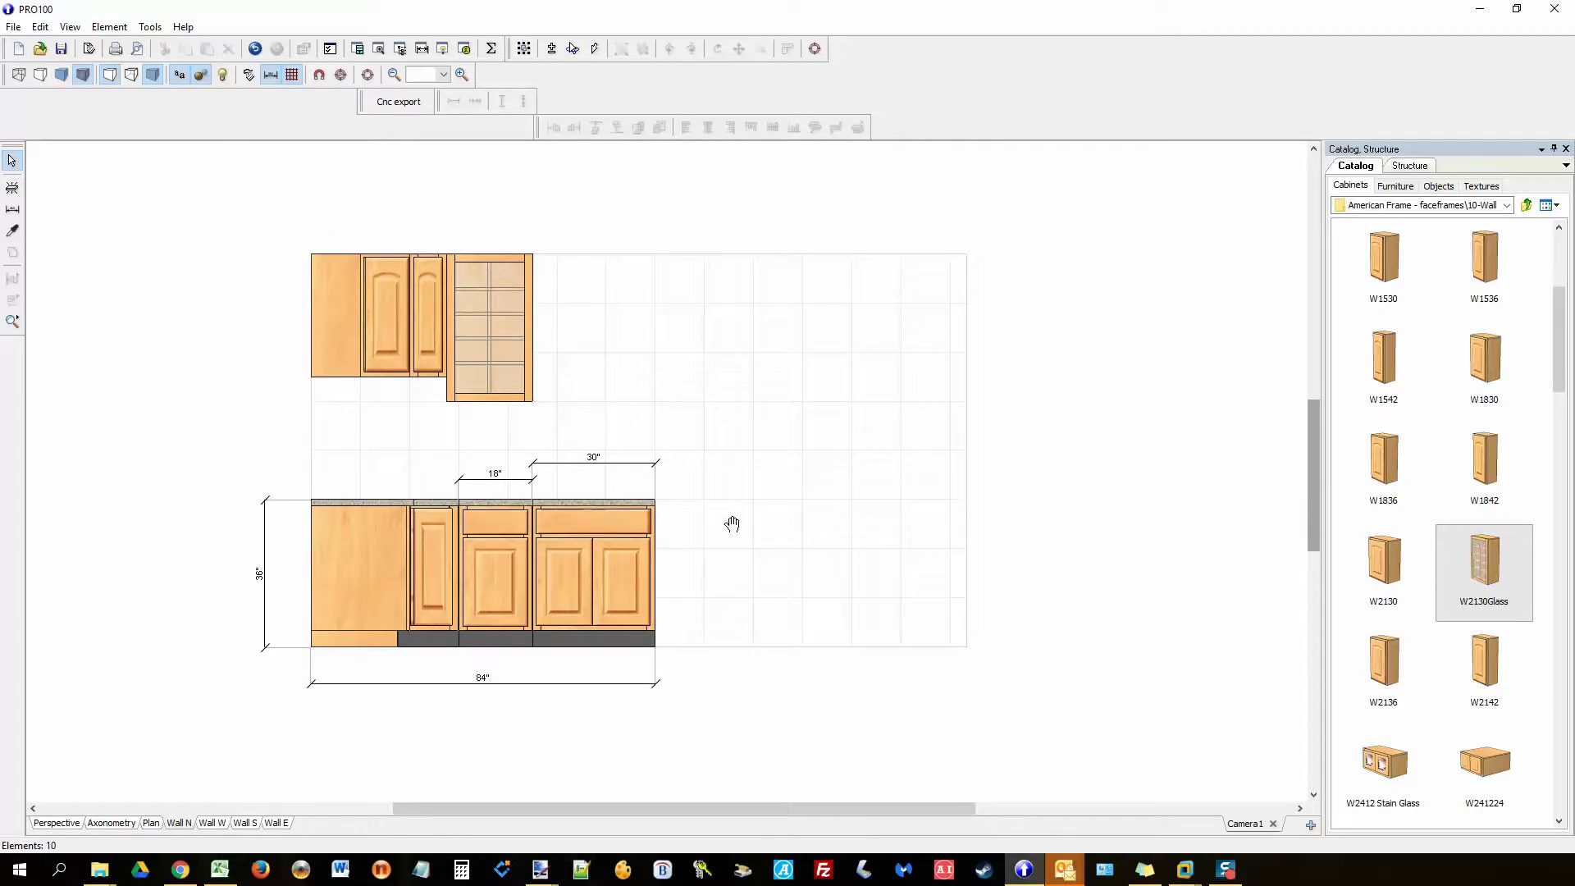
Step: Add a 36" height dimension beside the W2130Glass wall cabinet
middle_drag(733, 523, 709, 536)
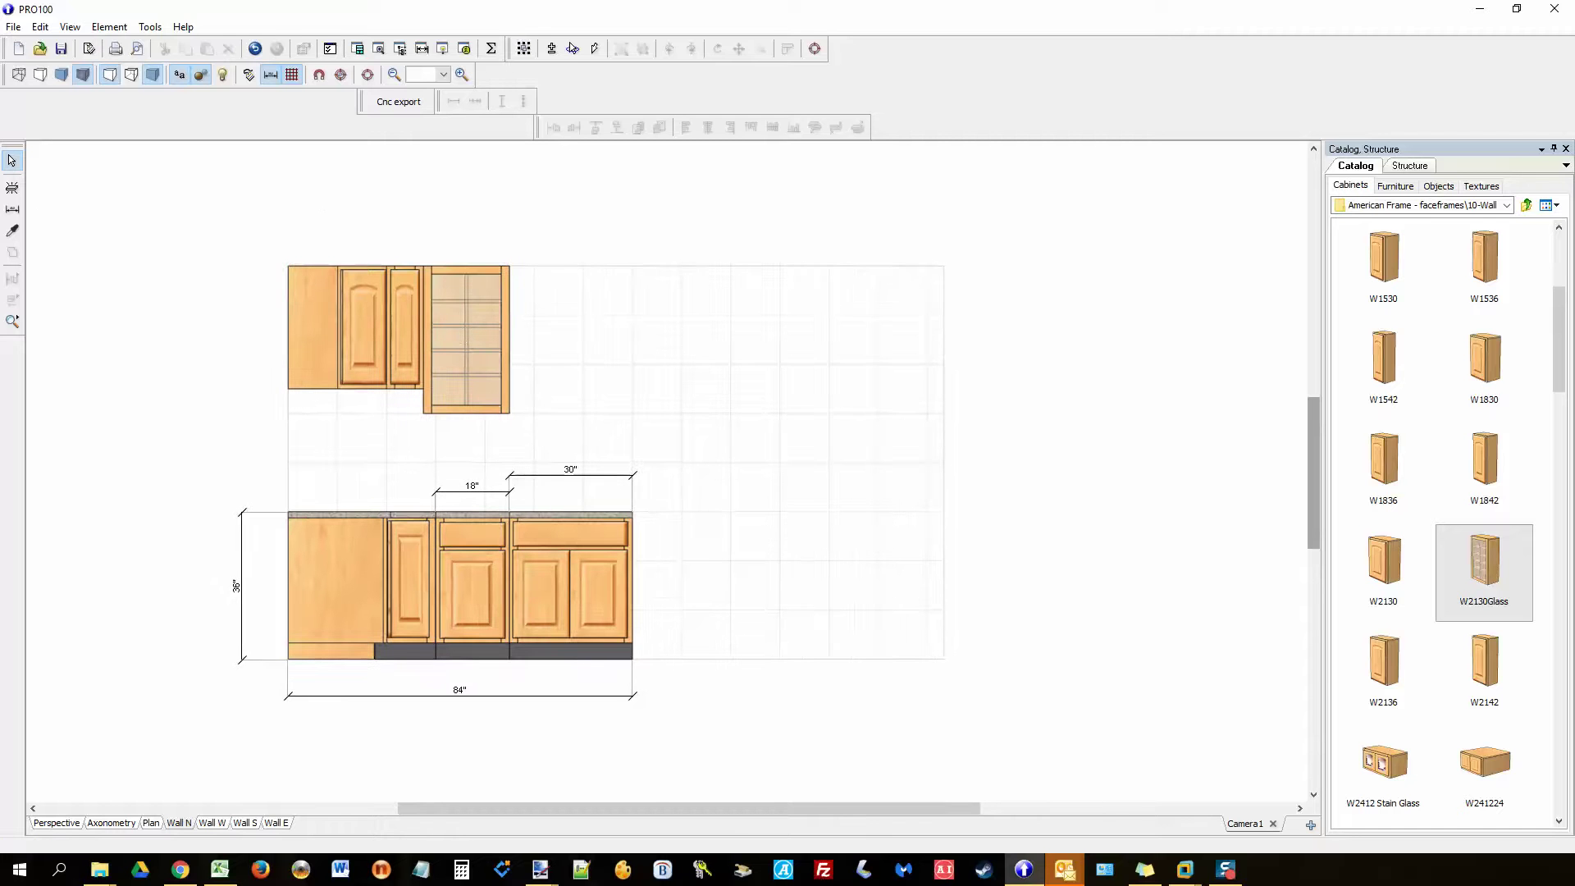
click(474, 319)
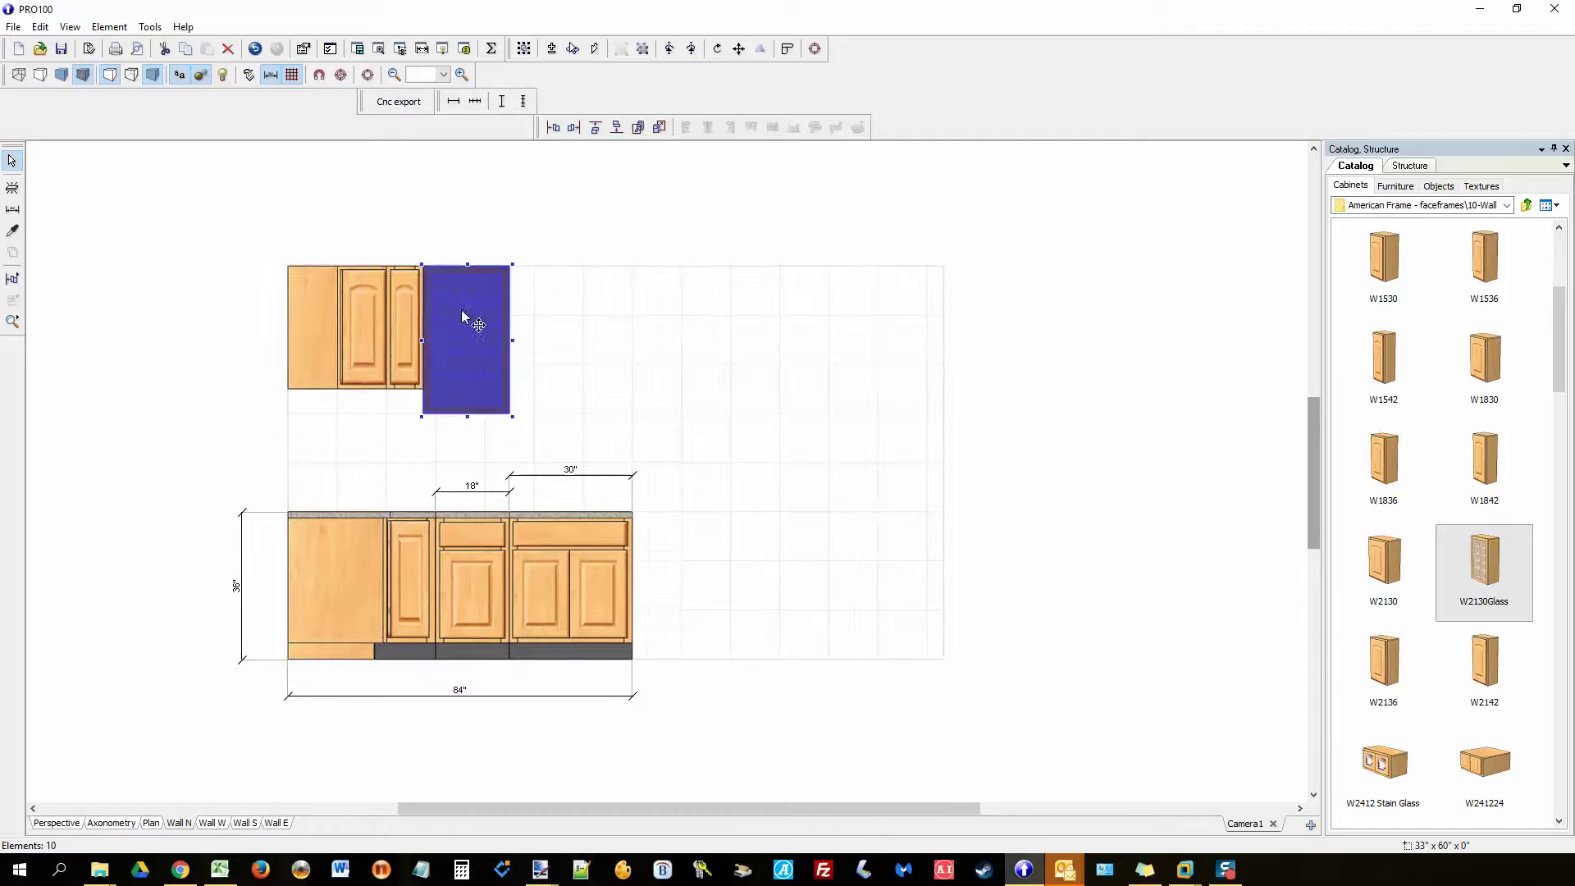
click(13, 209)
click(462, 265)
click(461, 416)
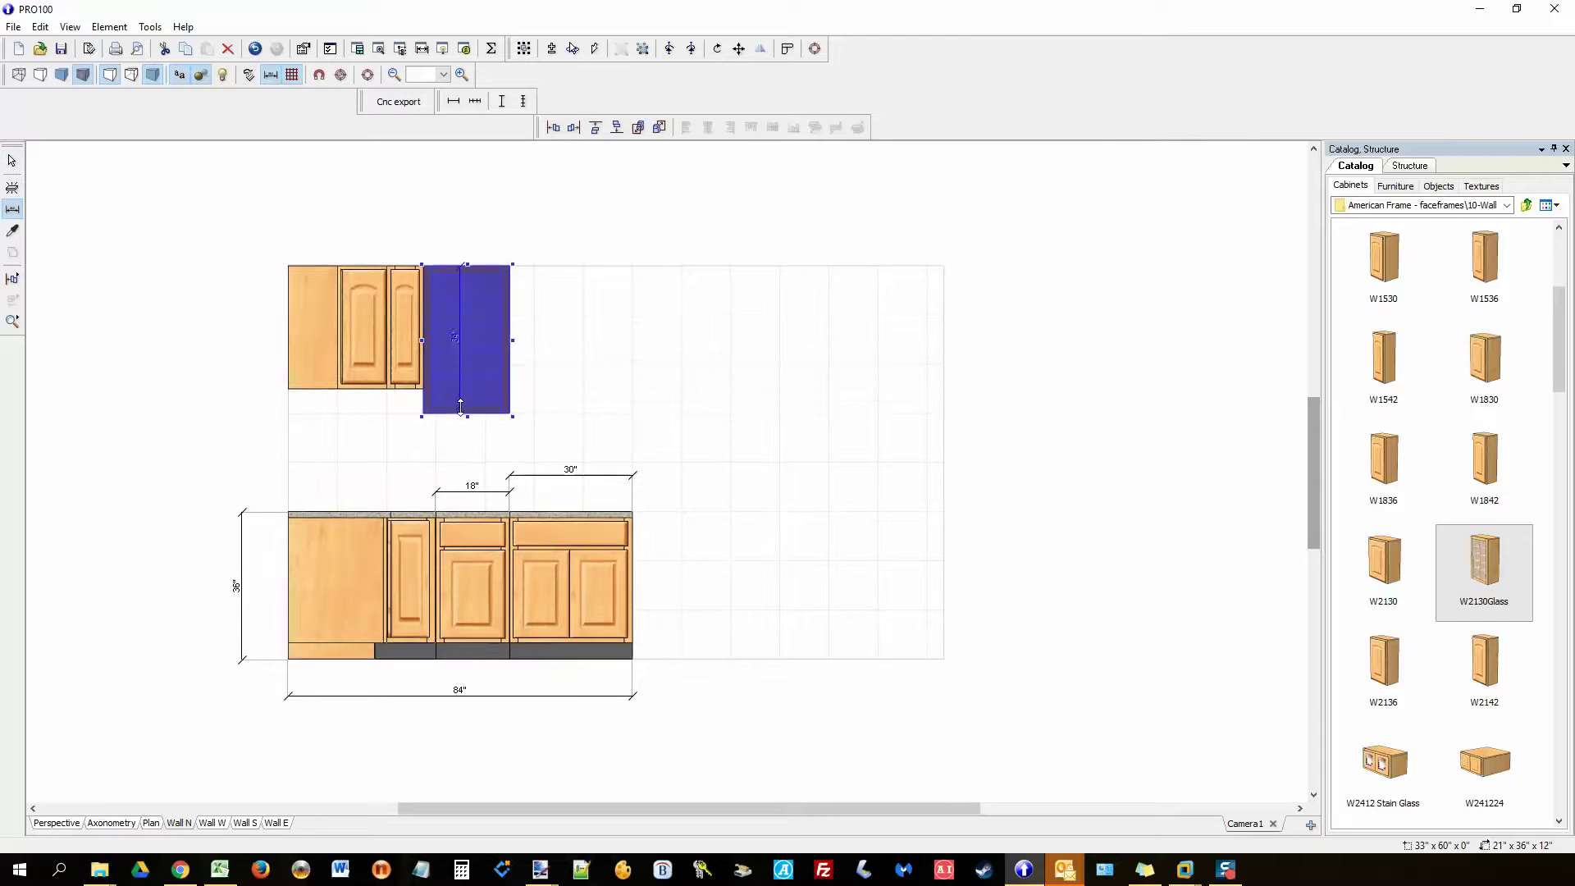
click(573, 365)
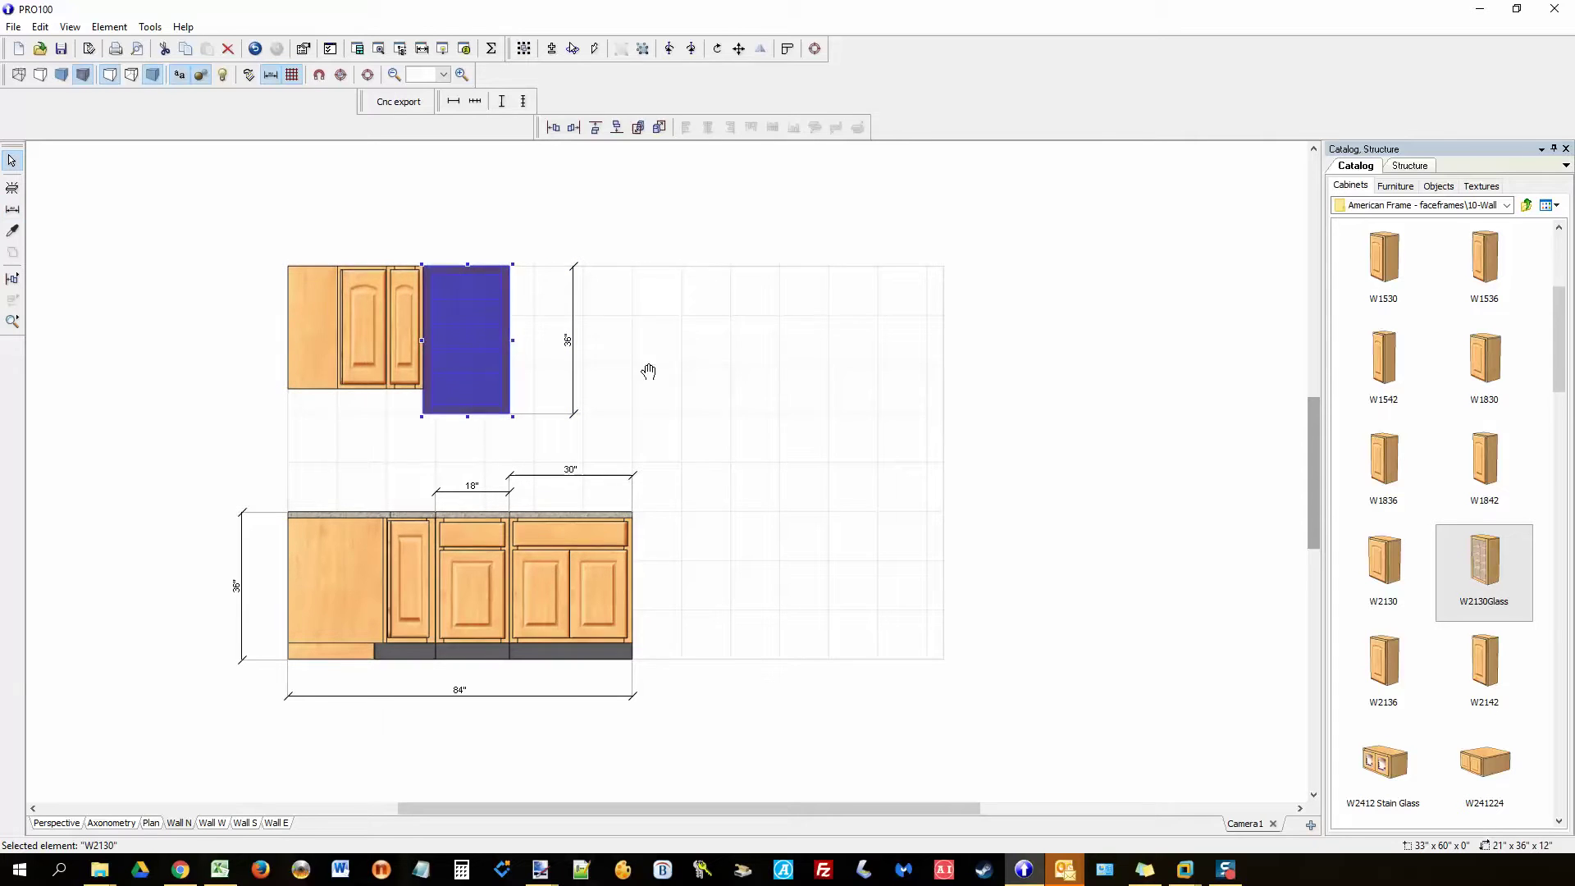
click(482, 449)
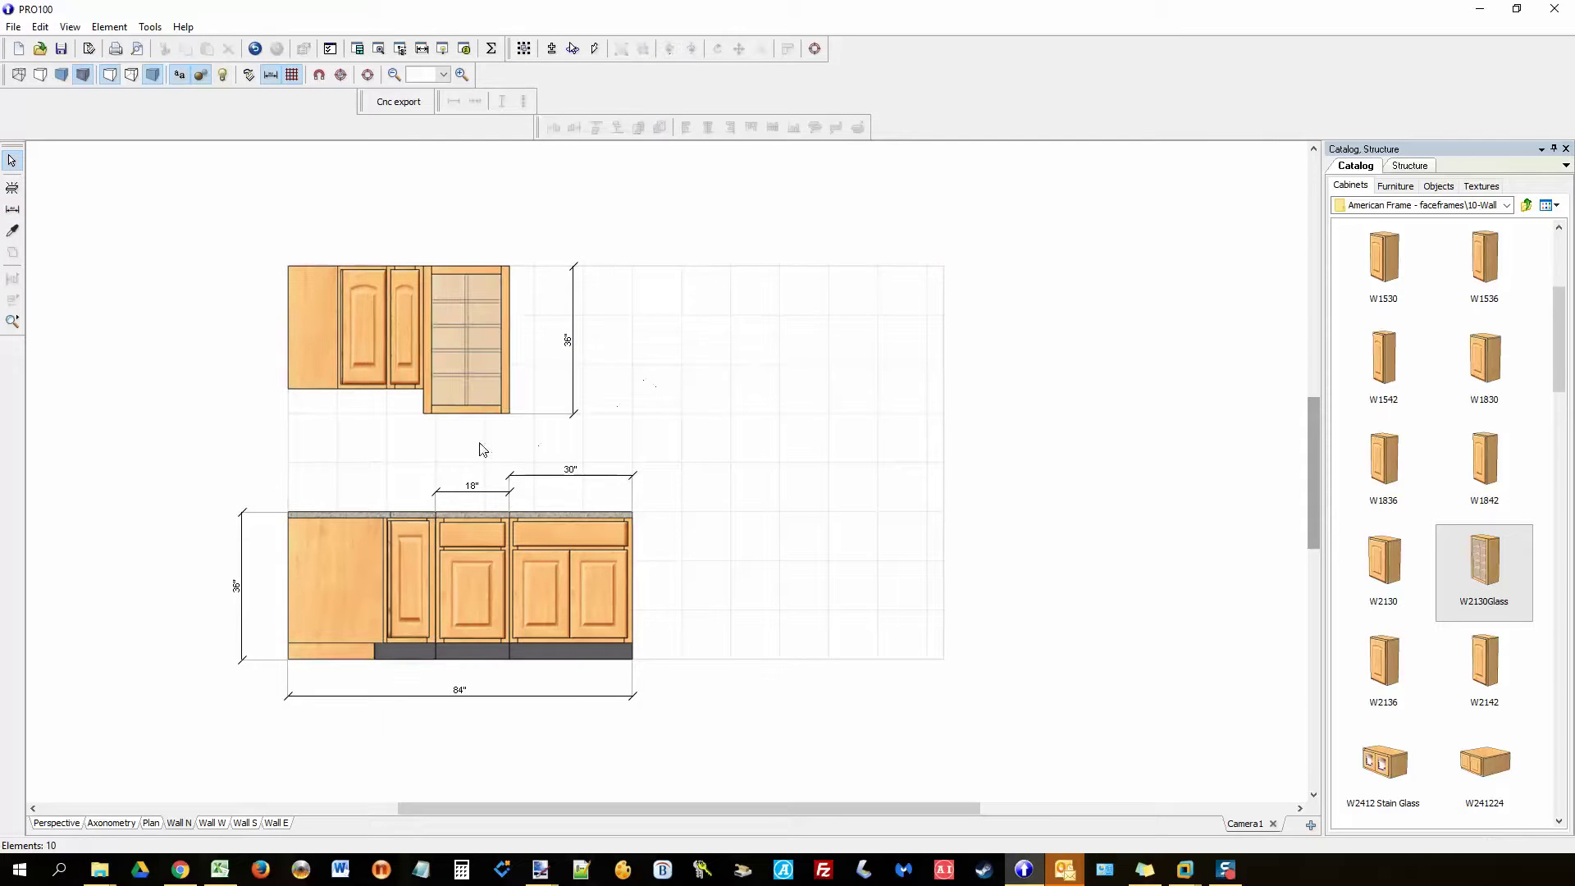
Step: Add a 30" height left of the corner wall cabinet and a 9" width over W930
click(297, 305)
click(14, 210)
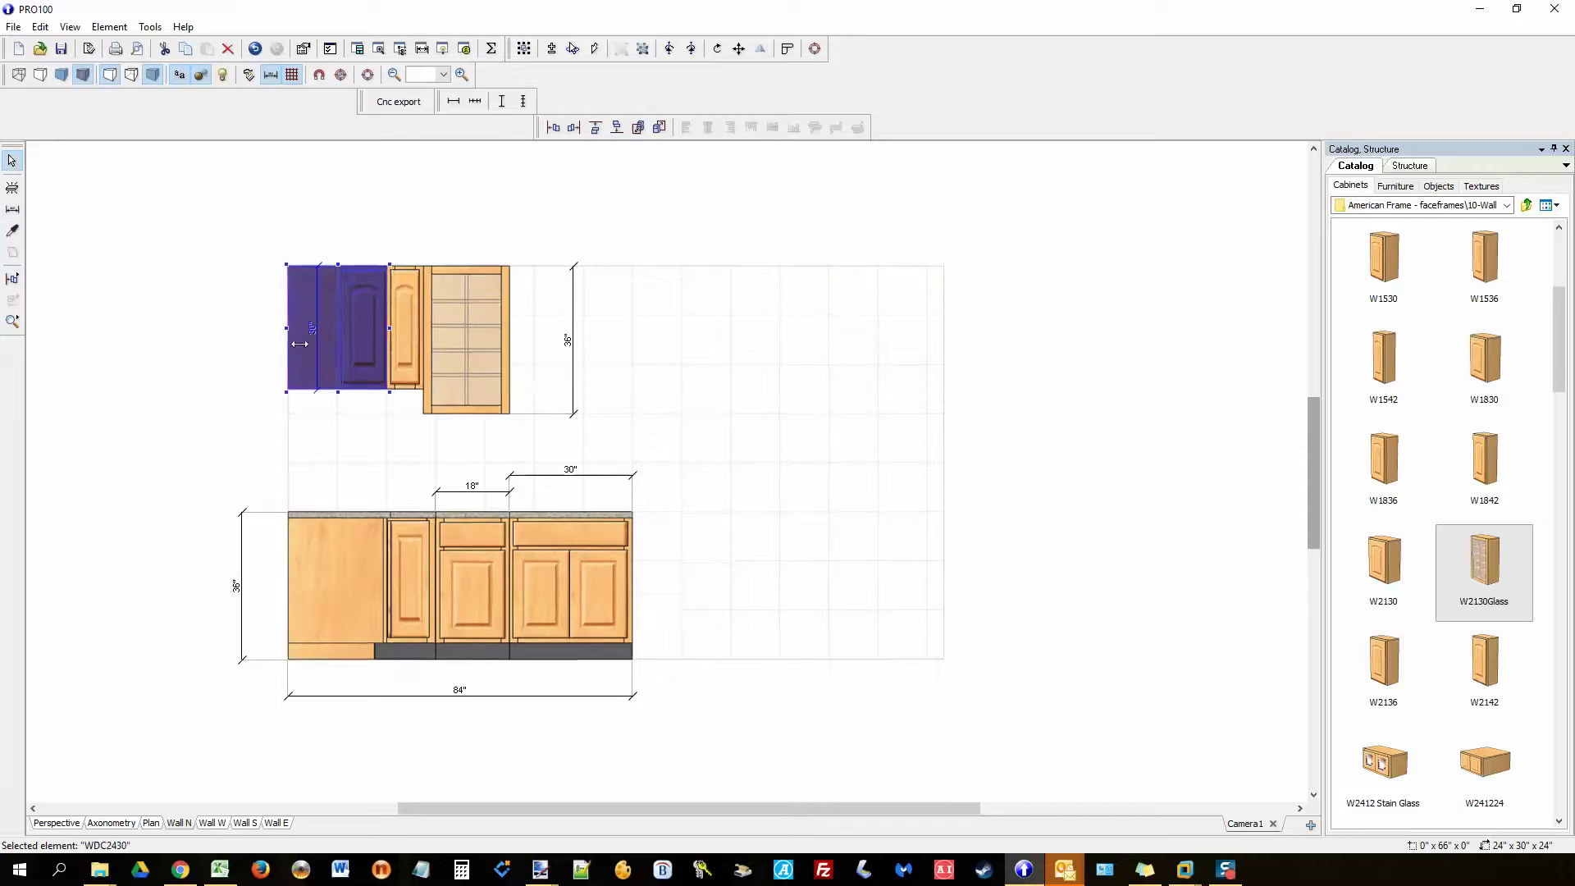
click(242, 328)
click(405, 342)
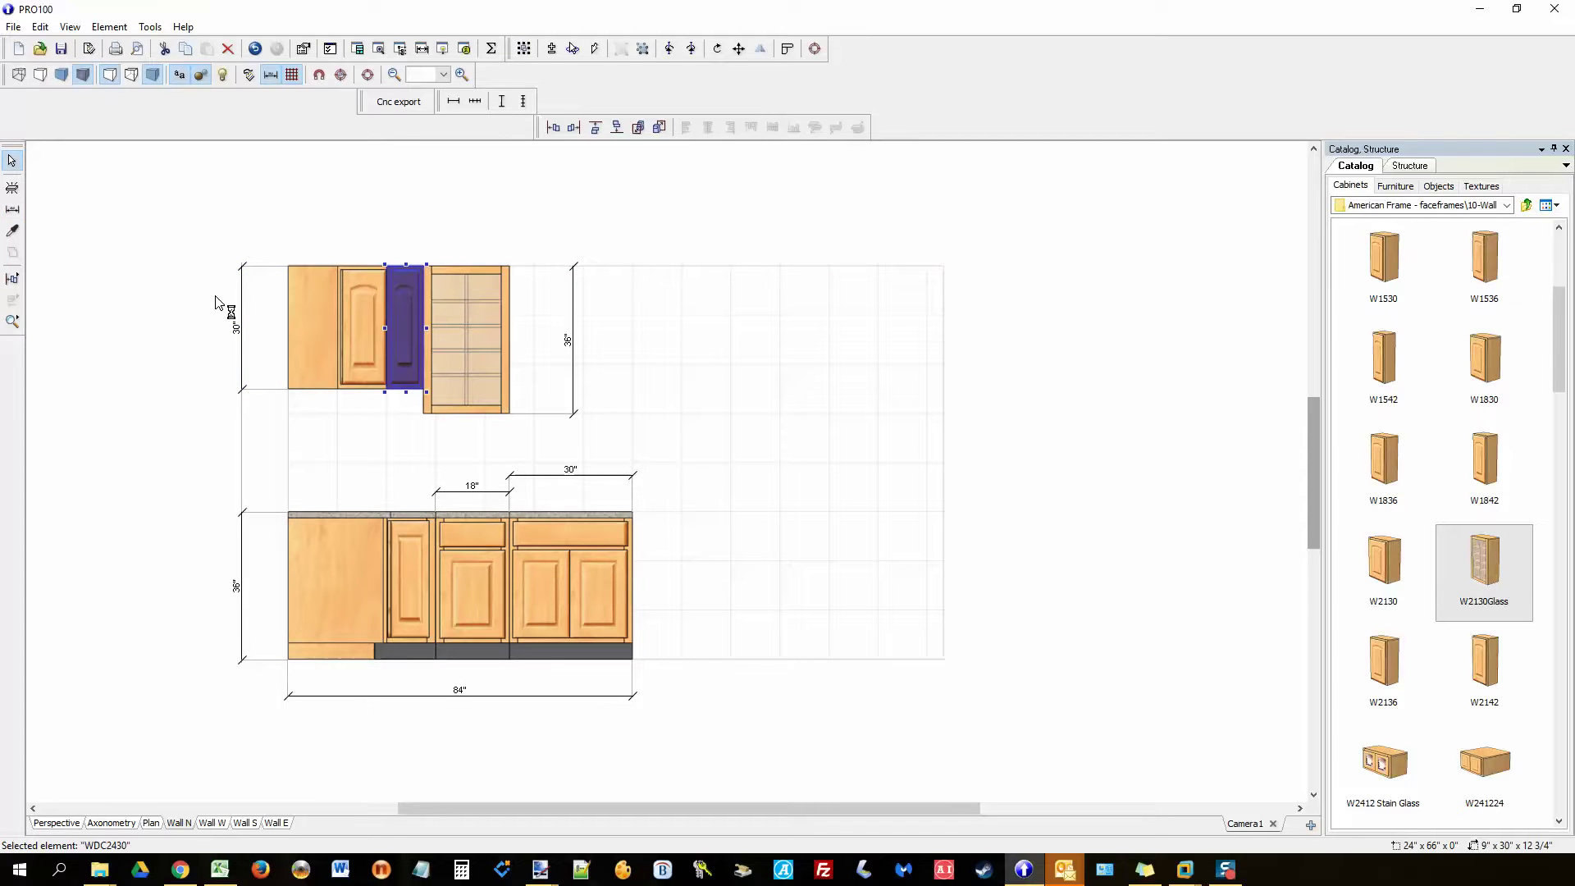
click(12, 210)
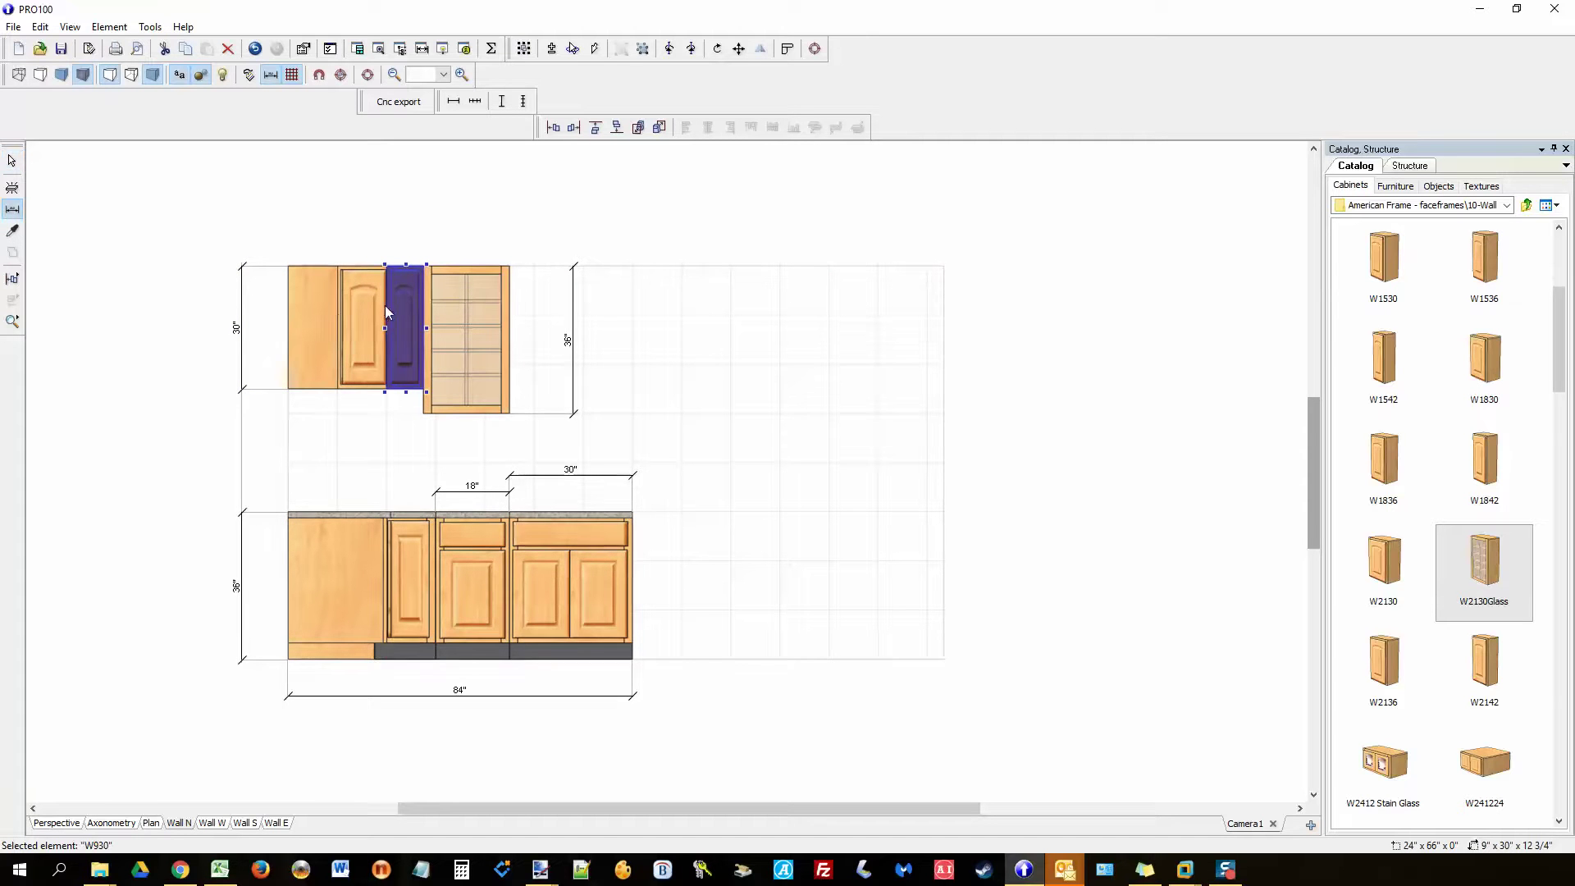
click(425, 307)
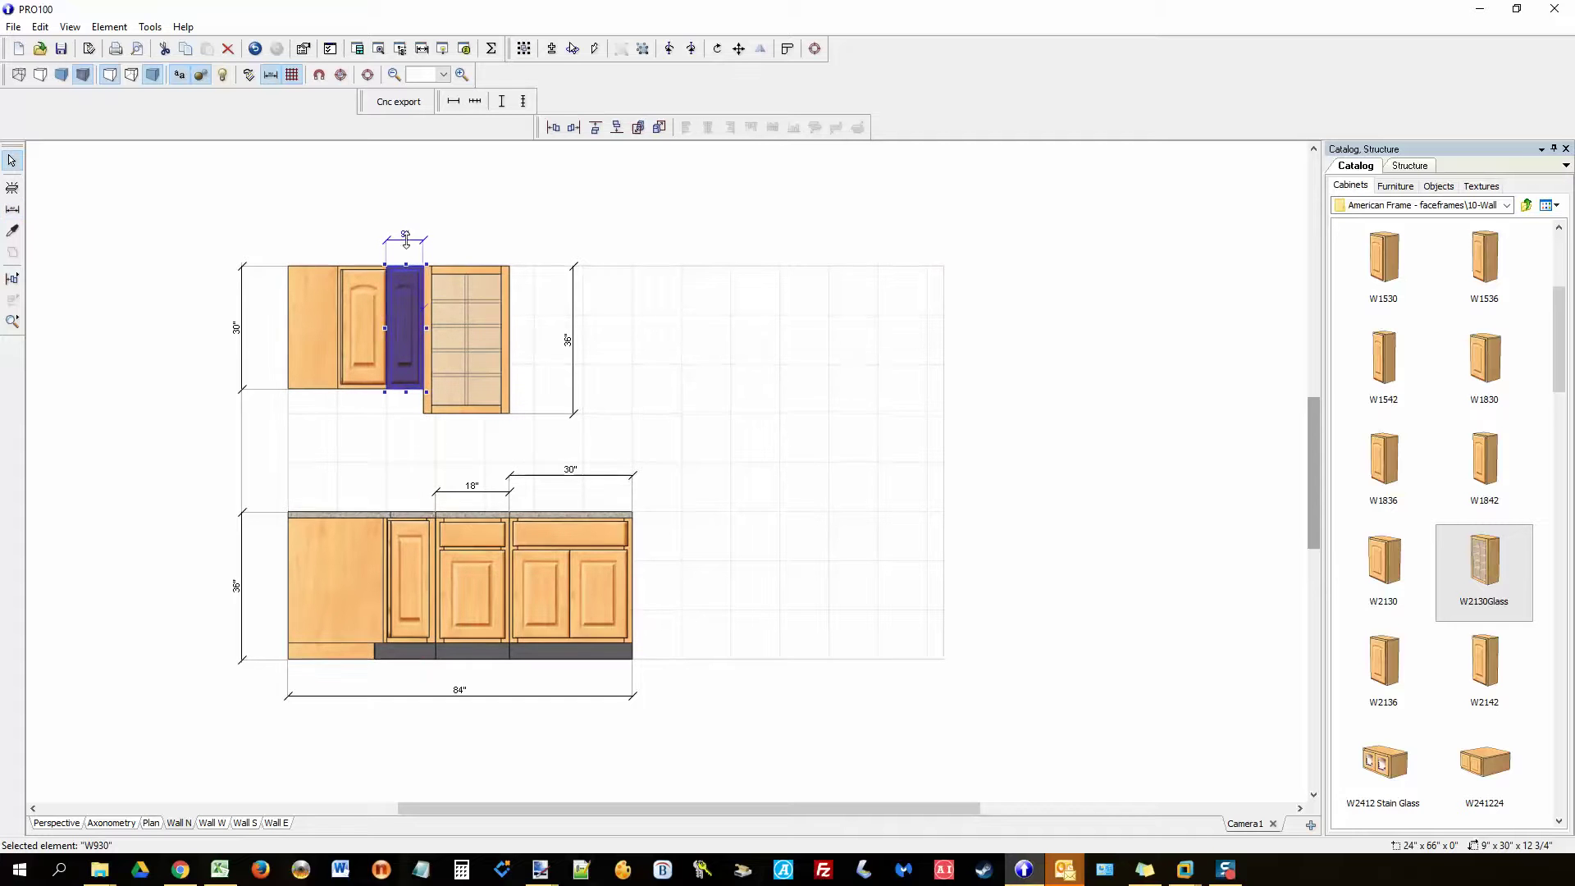
click(510, 237)
Step: Place a 54" overall width dimension below the three wall cabinets
click(330, 359)
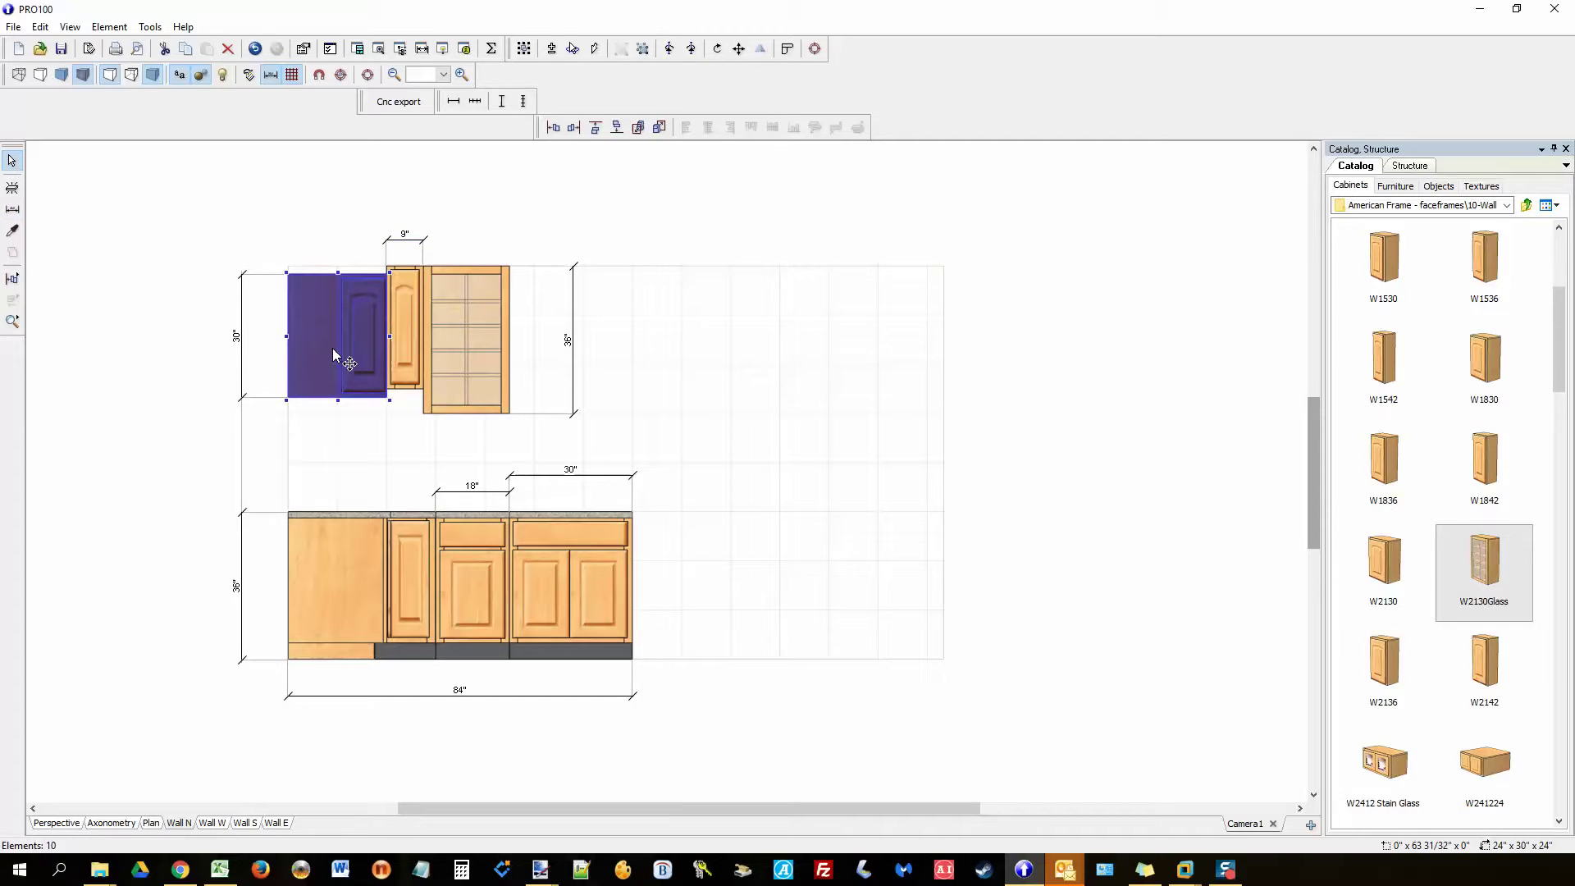
drag(348, 362, 276, 322)
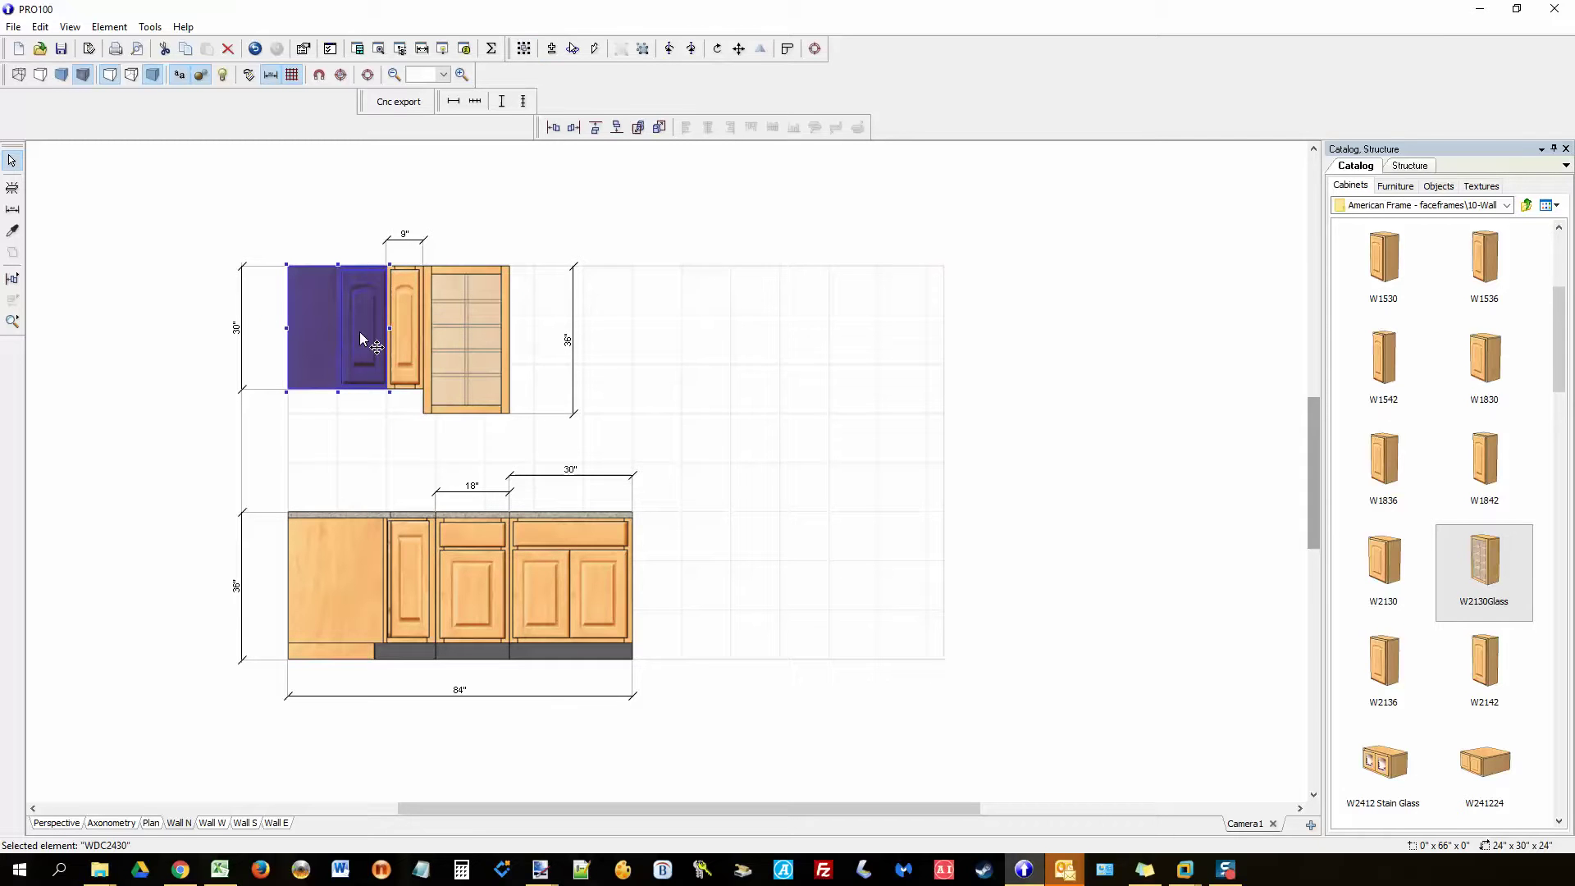
shift+click(405, 327)
shift+click(477, 328)
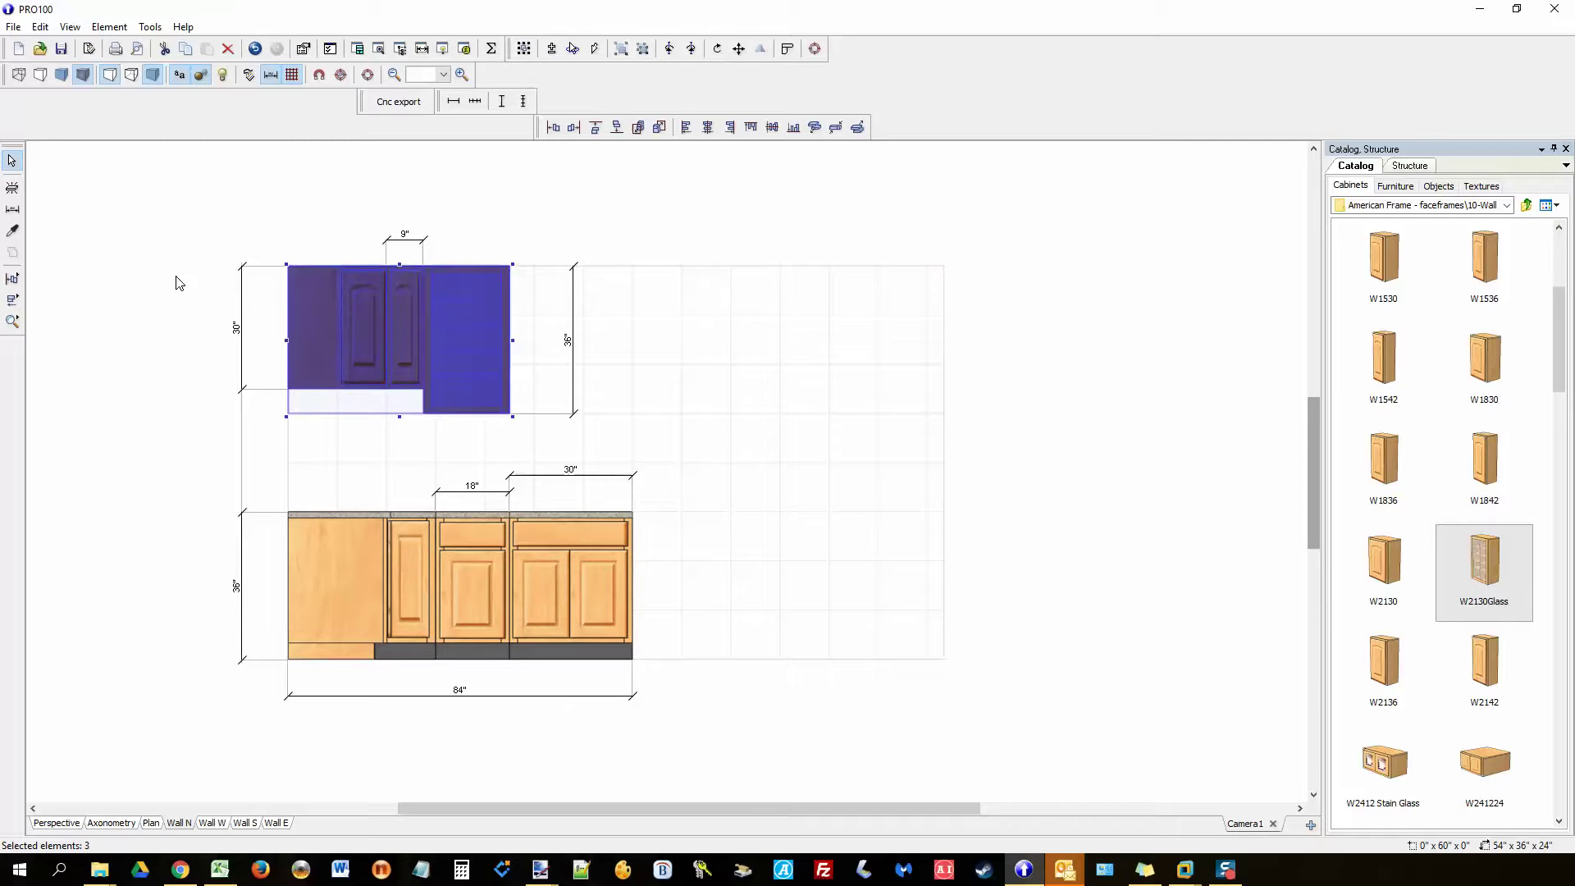
click(11, 208)
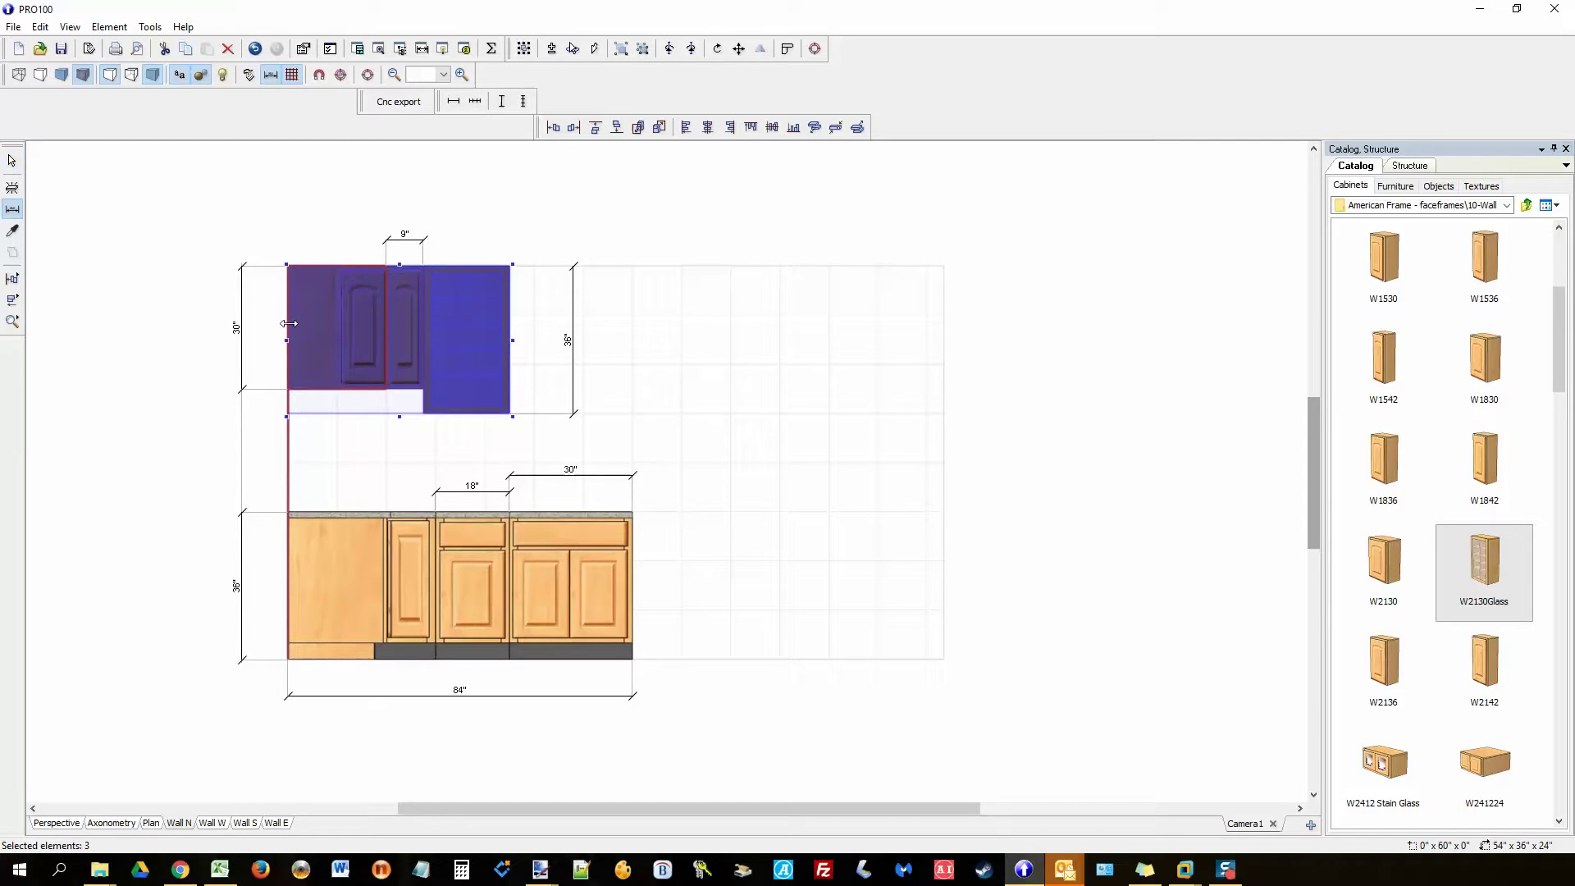
click(507, 328)
click(433, 433)
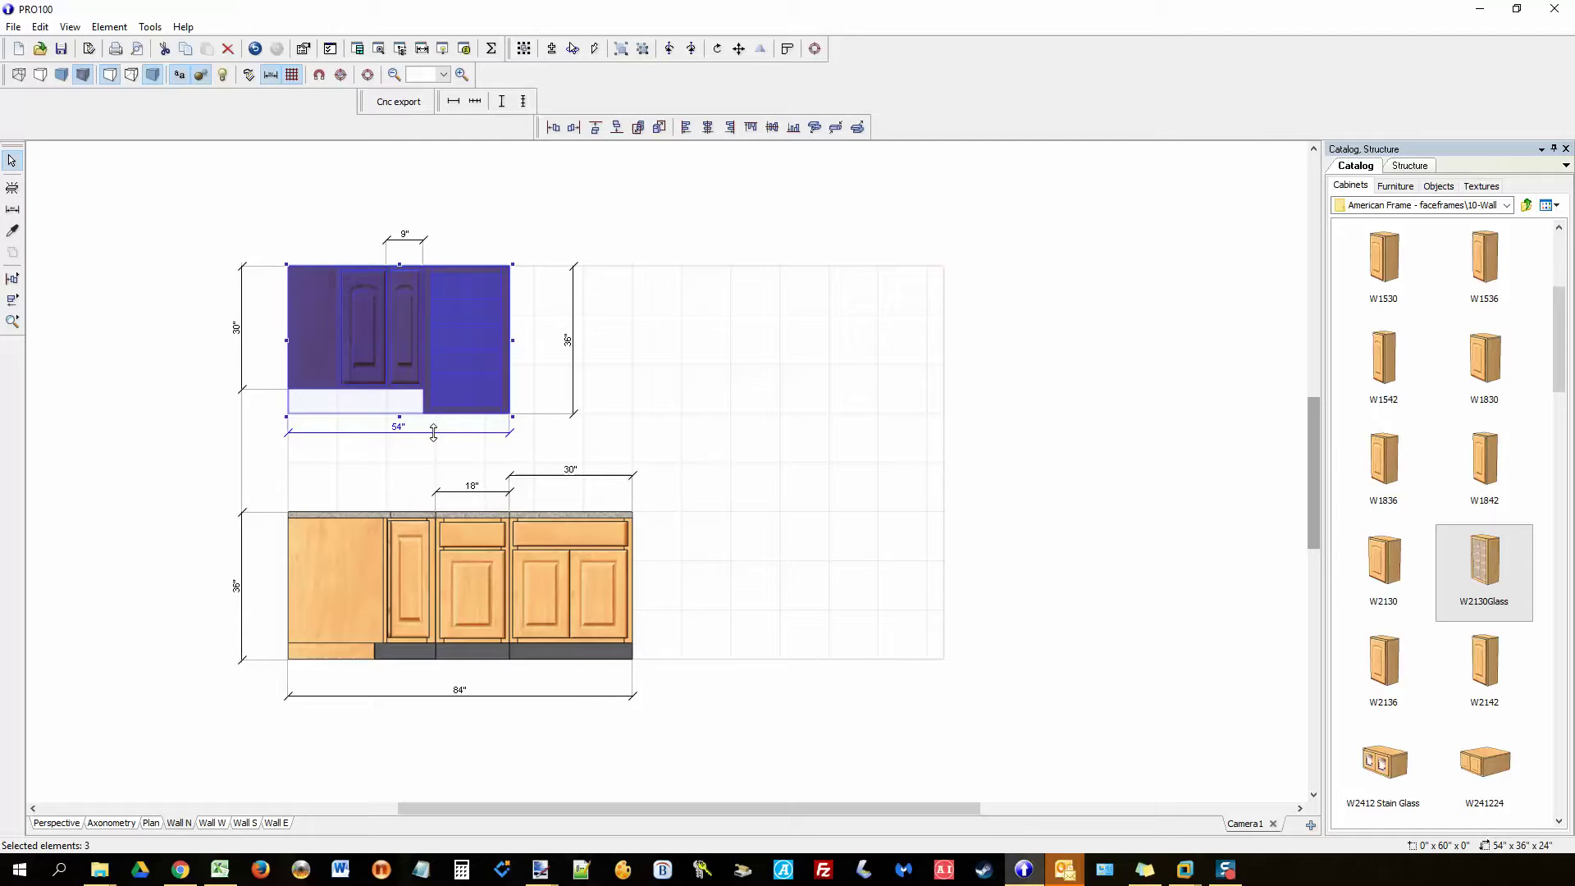
click(959, 593)
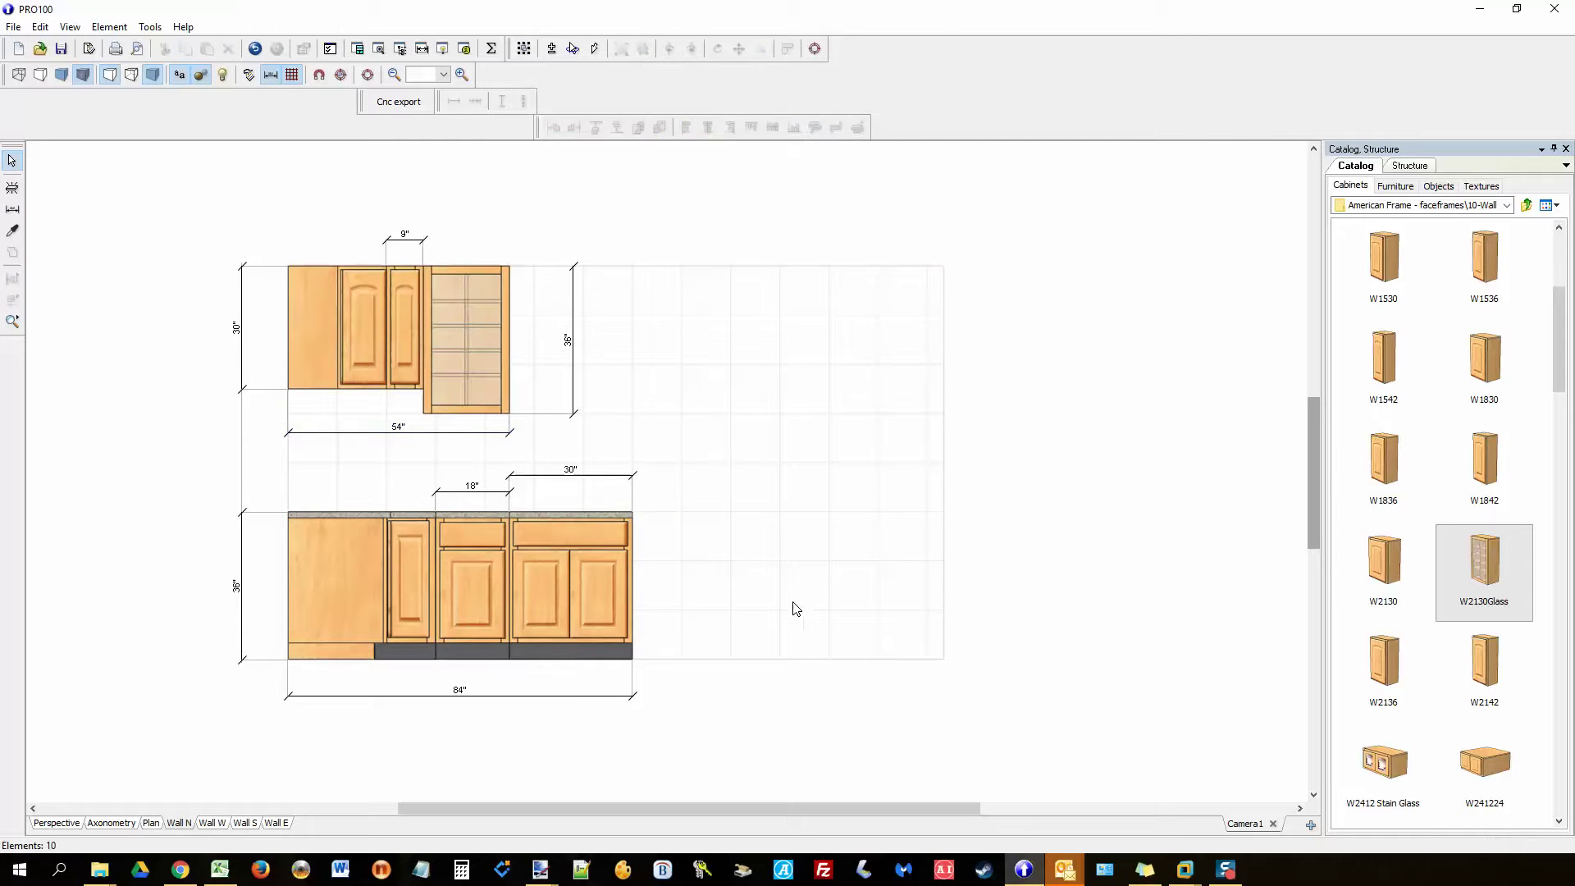
Step: Try renaming Camera1 from its options menu, then leave its name unchanged
right_click(1250, 826)
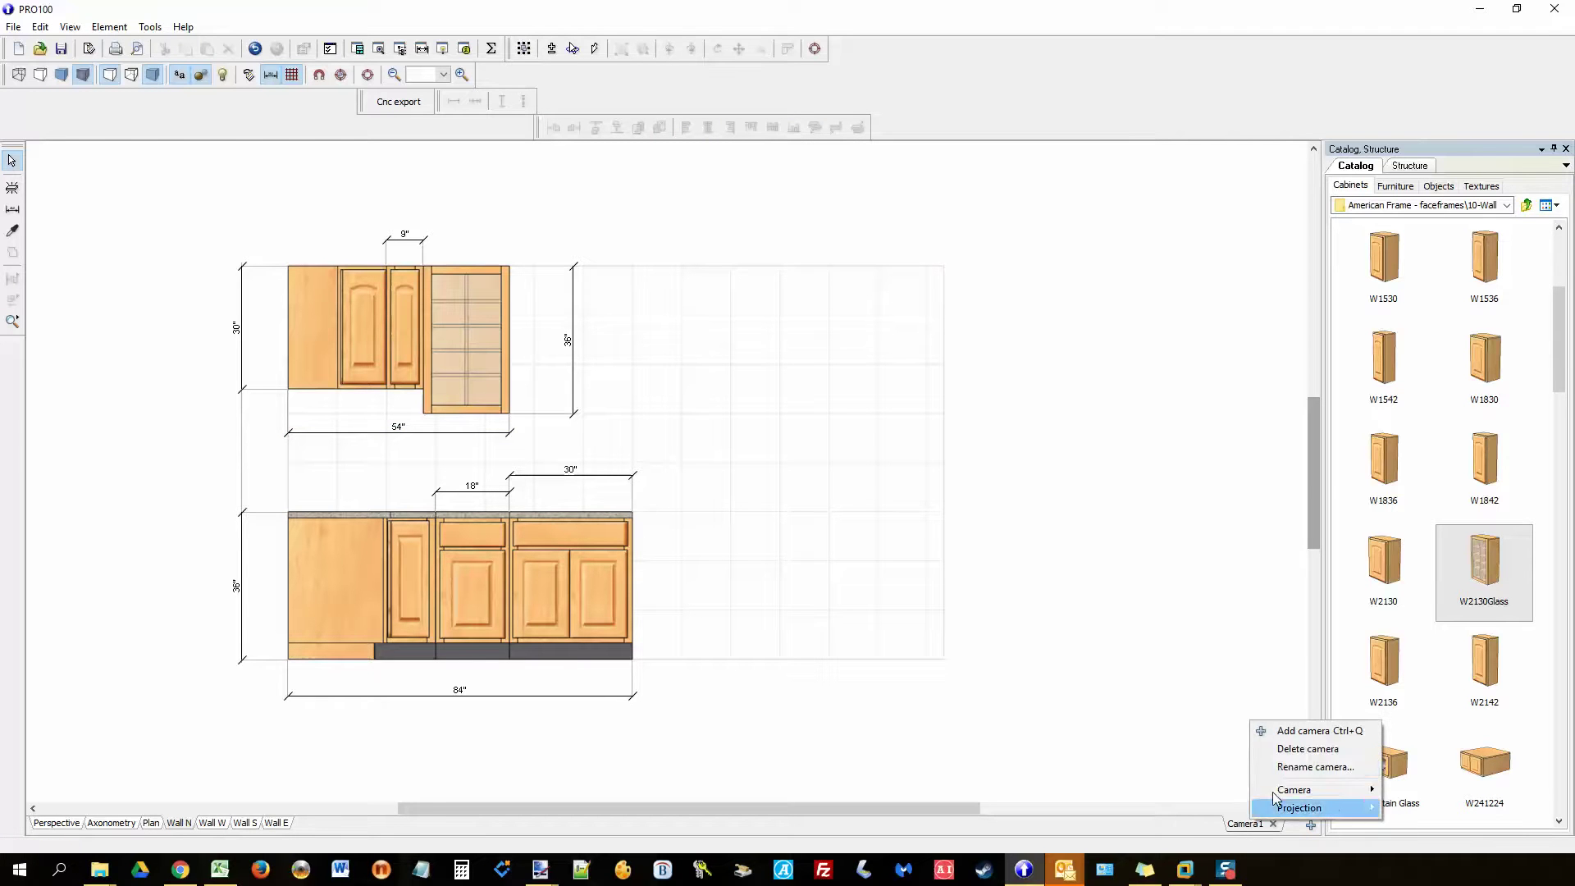
click(1290, 769)
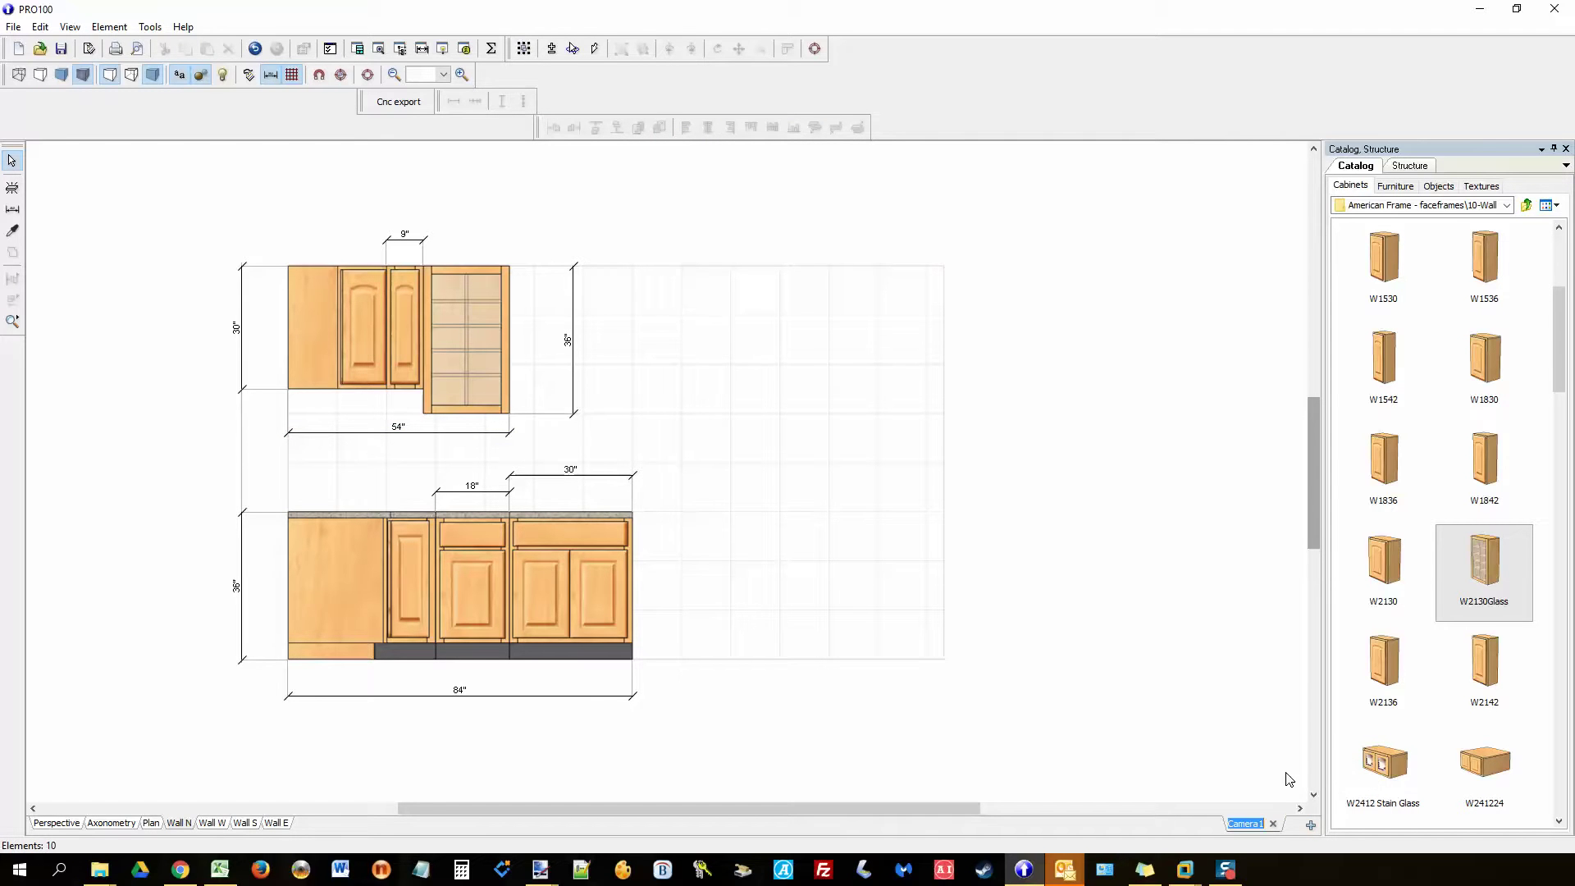
right_click(1250, 824)
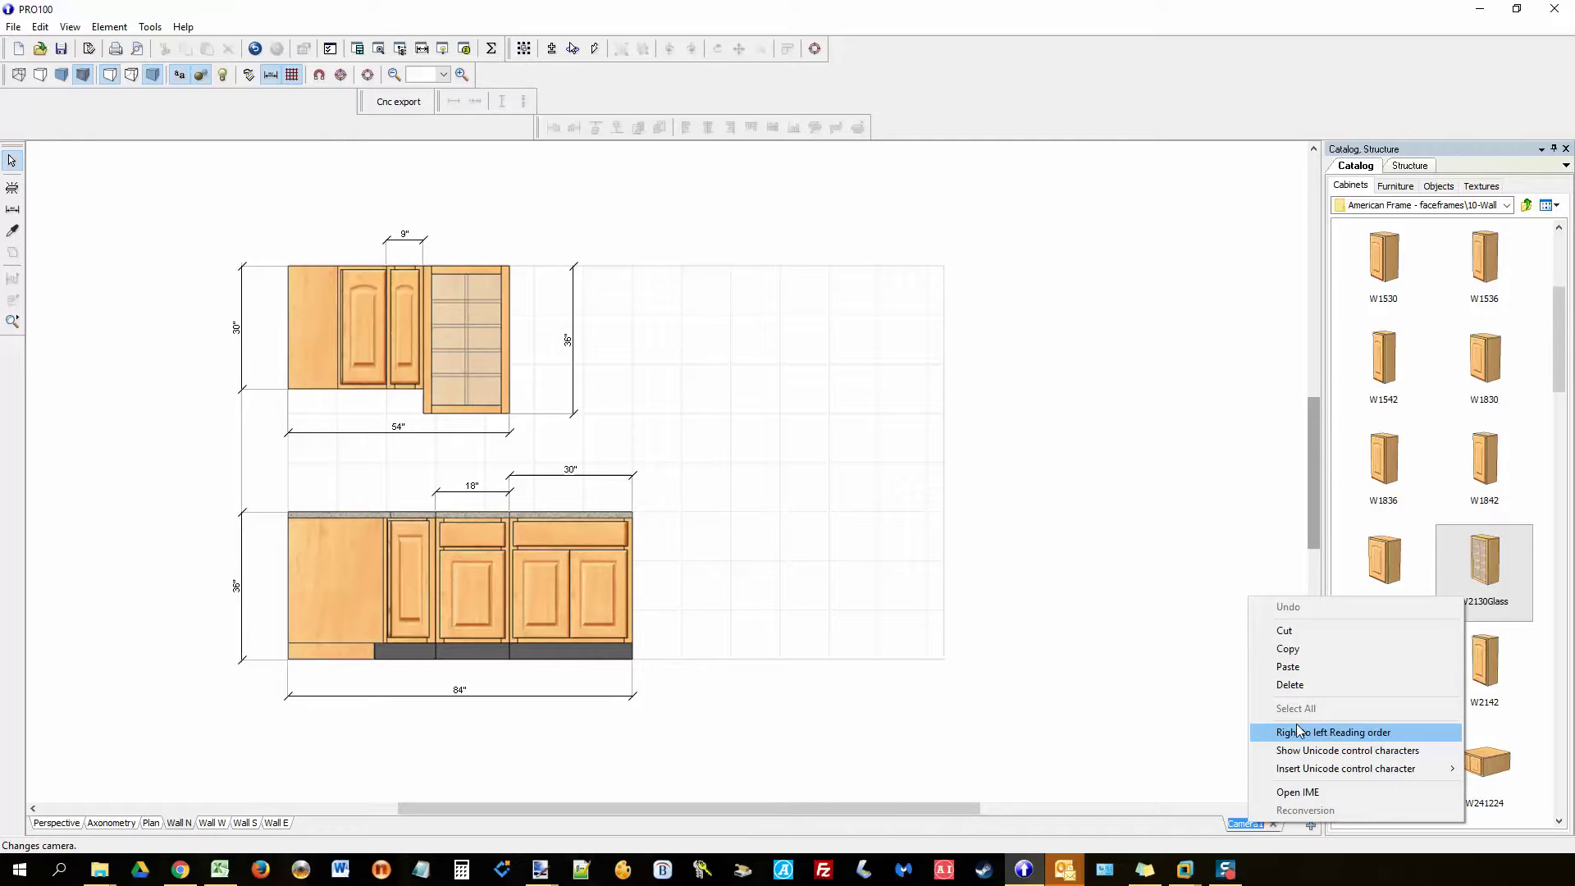
right_click(1245, 825)
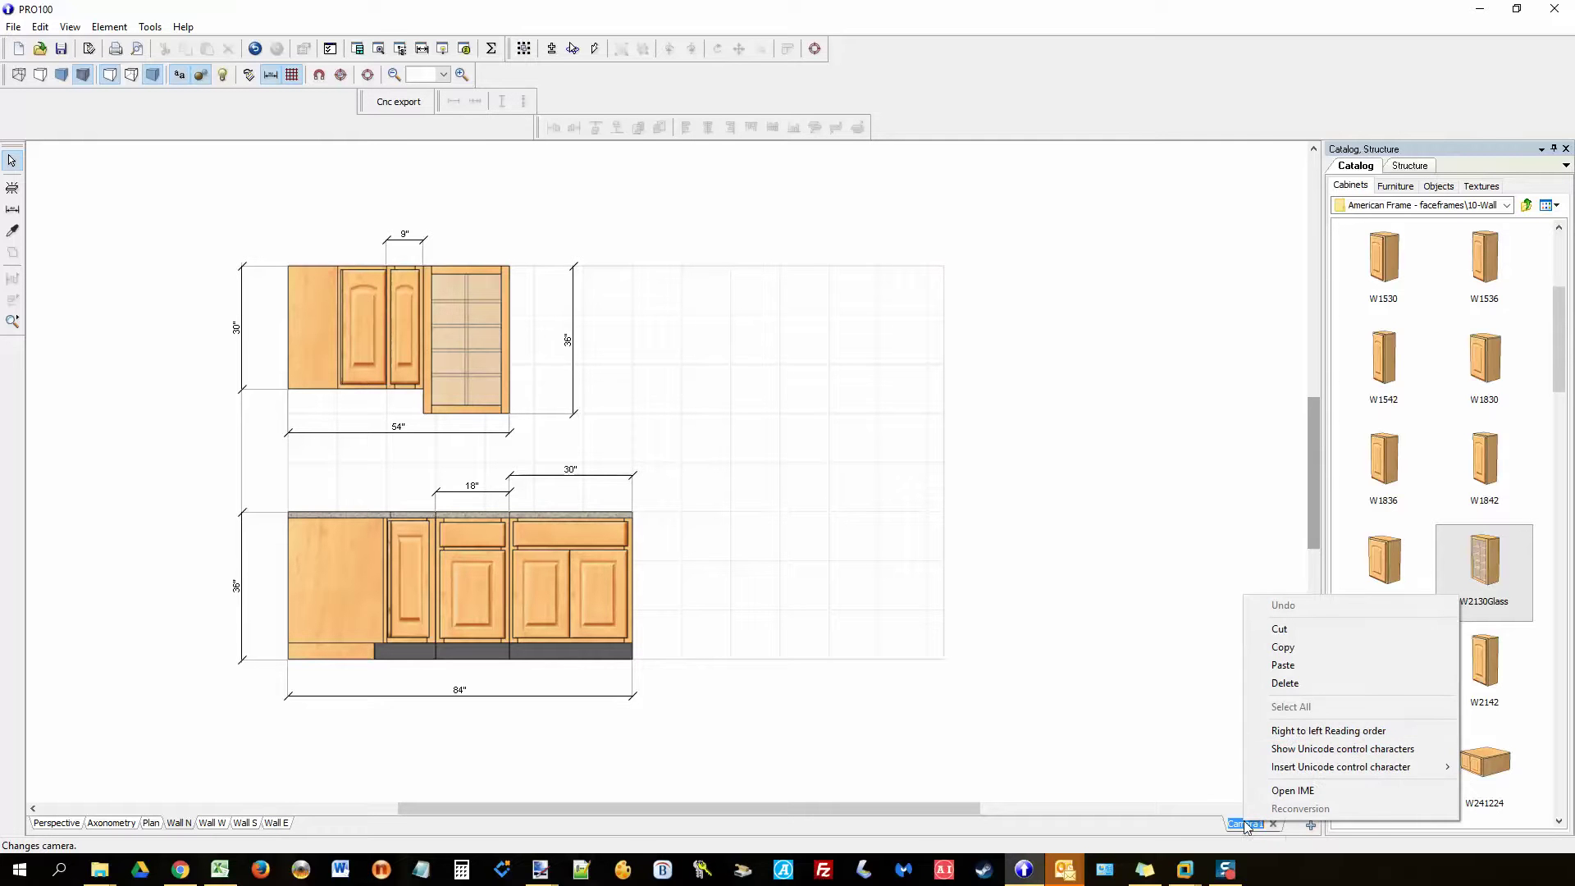
click(1234, 827)
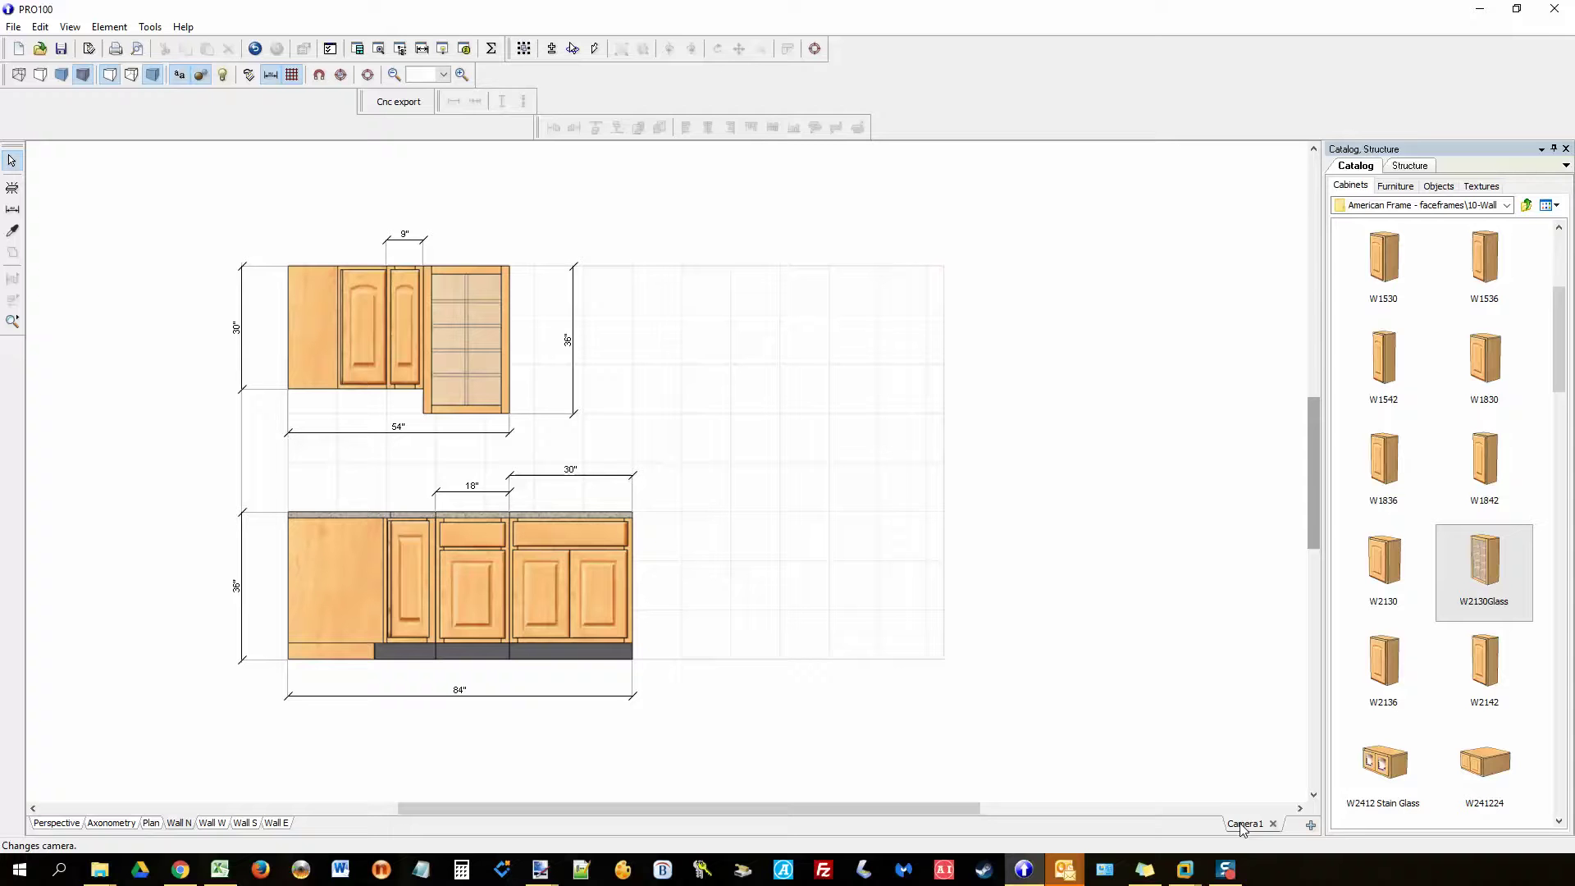
right_click(1241, 827)
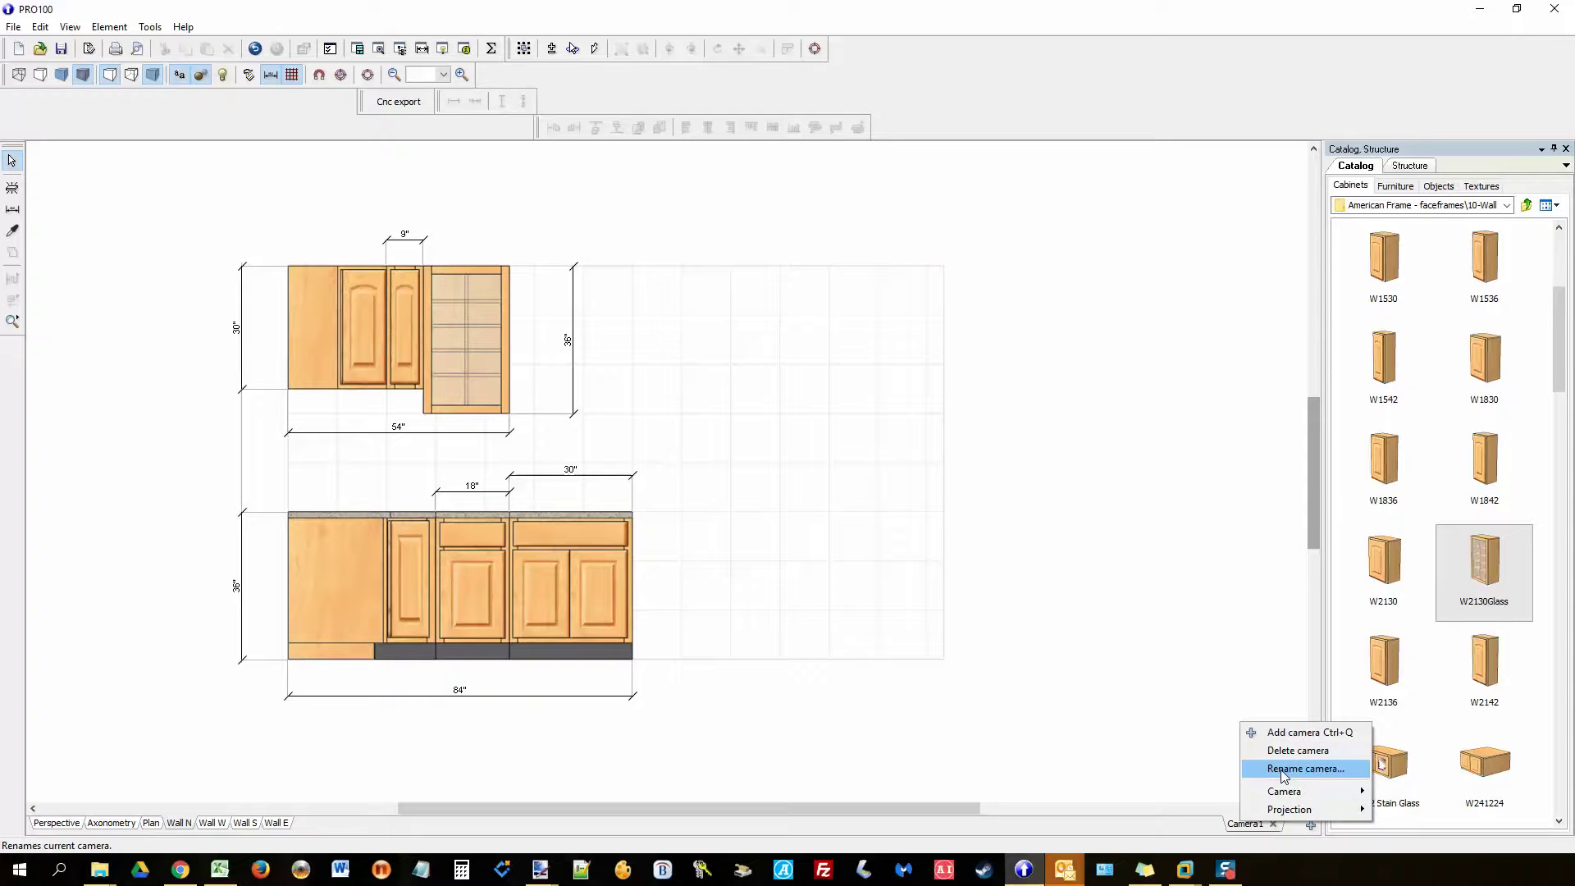
click(1242, 830)
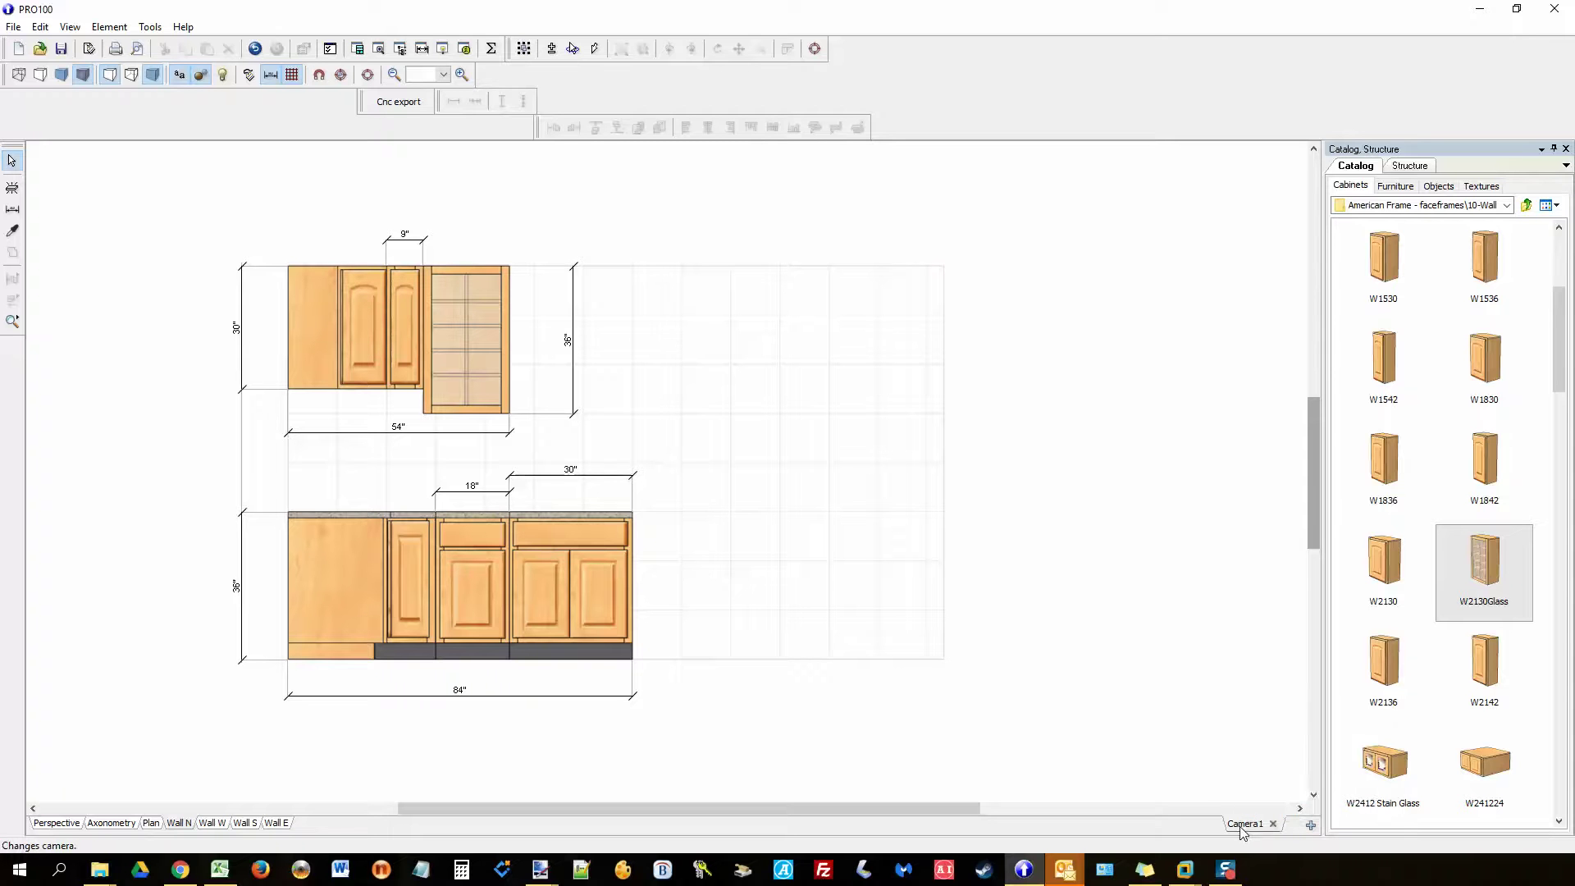
Step: Add Camera2 and orbit the Perspective view into a corner angle
click(1310, 829)
click(223, 825)
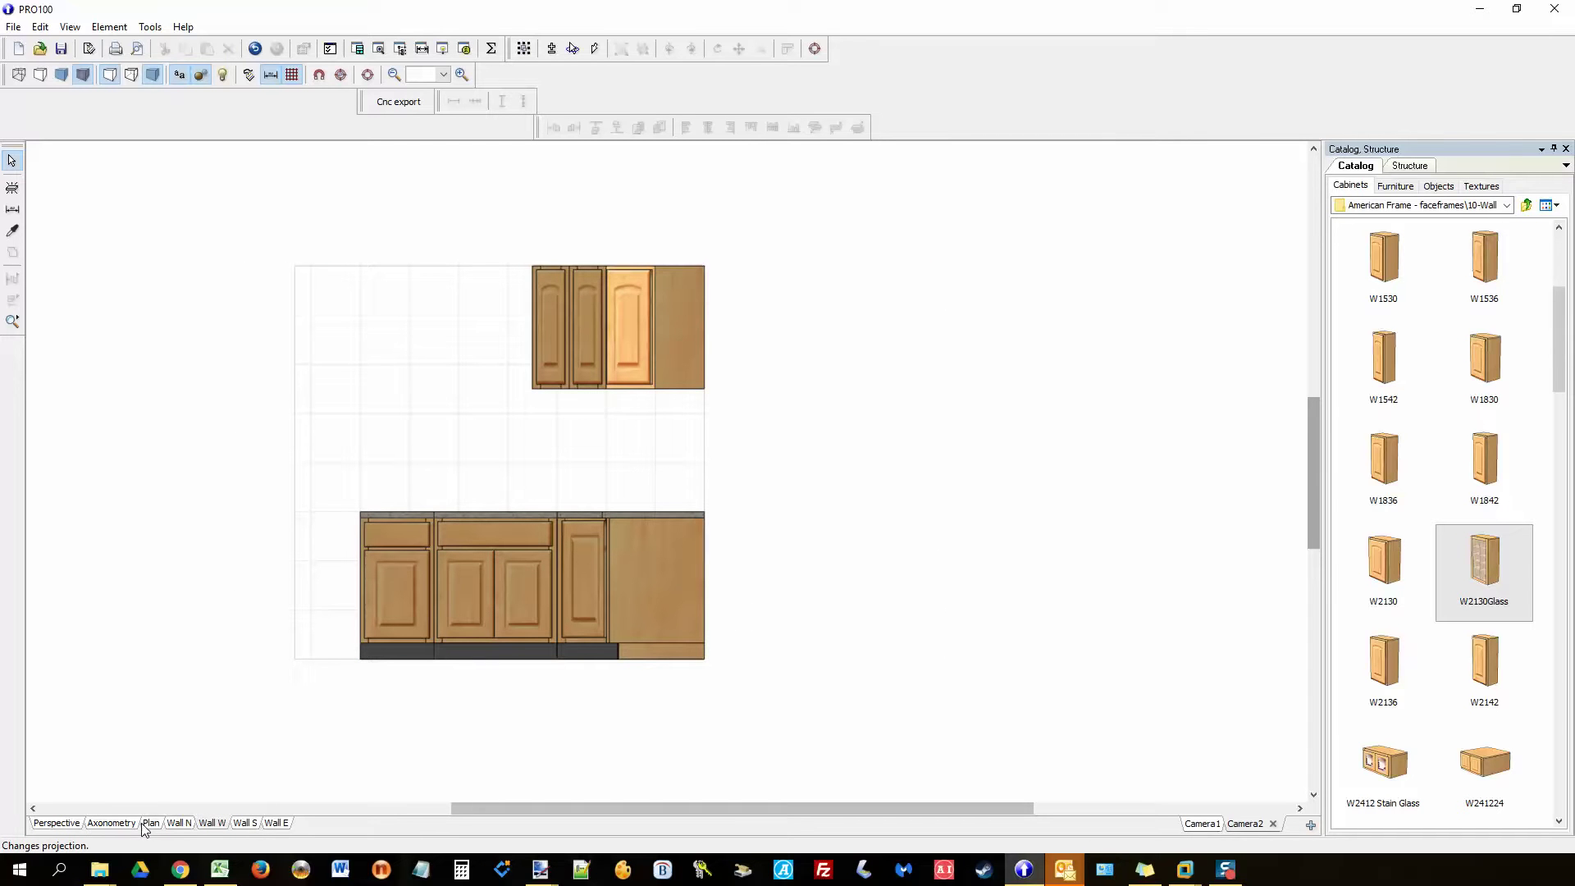
click(69, 826)
drag(640, 716, 662, 666)
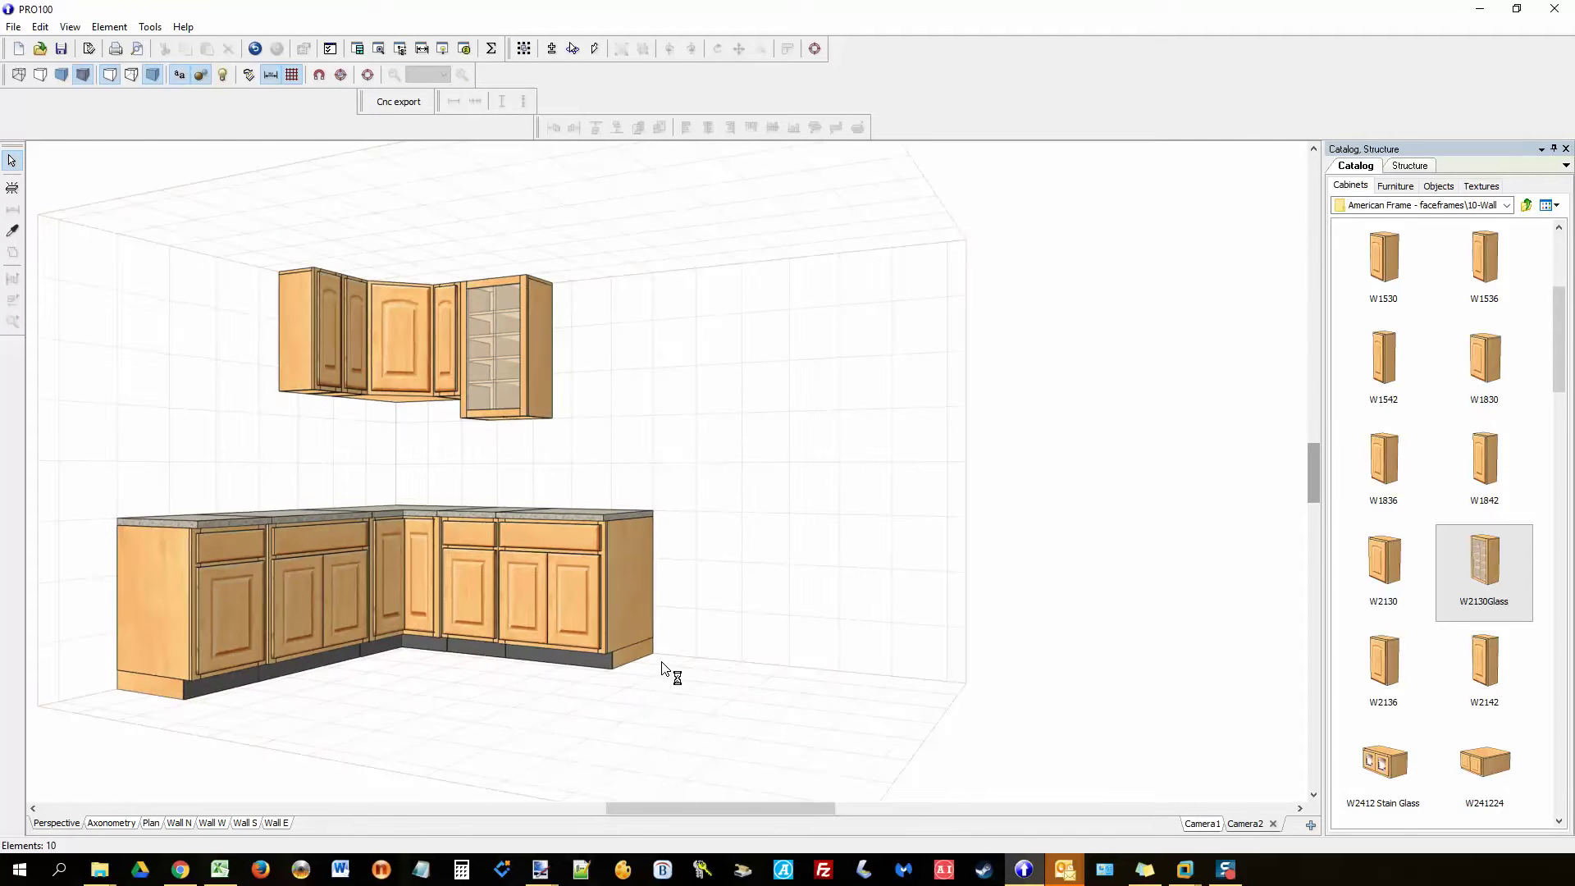
Step: Add Camera3, Camera4 and Camera5 with top-down, low side and raised oblique orbits
click(1310, 824)
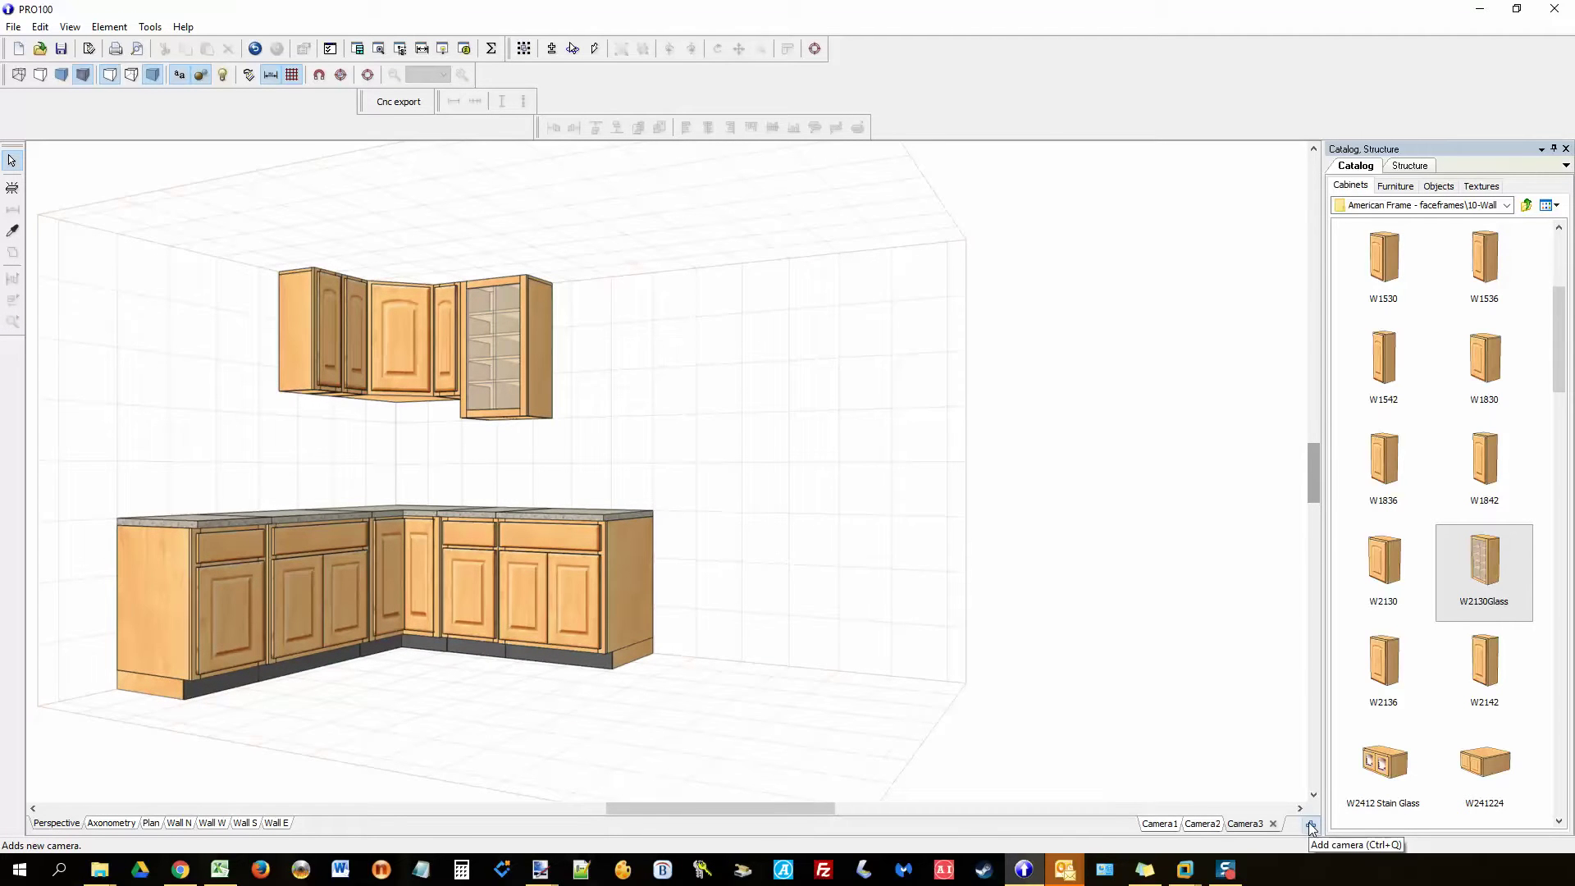
drag(799, 700, 800, 574)
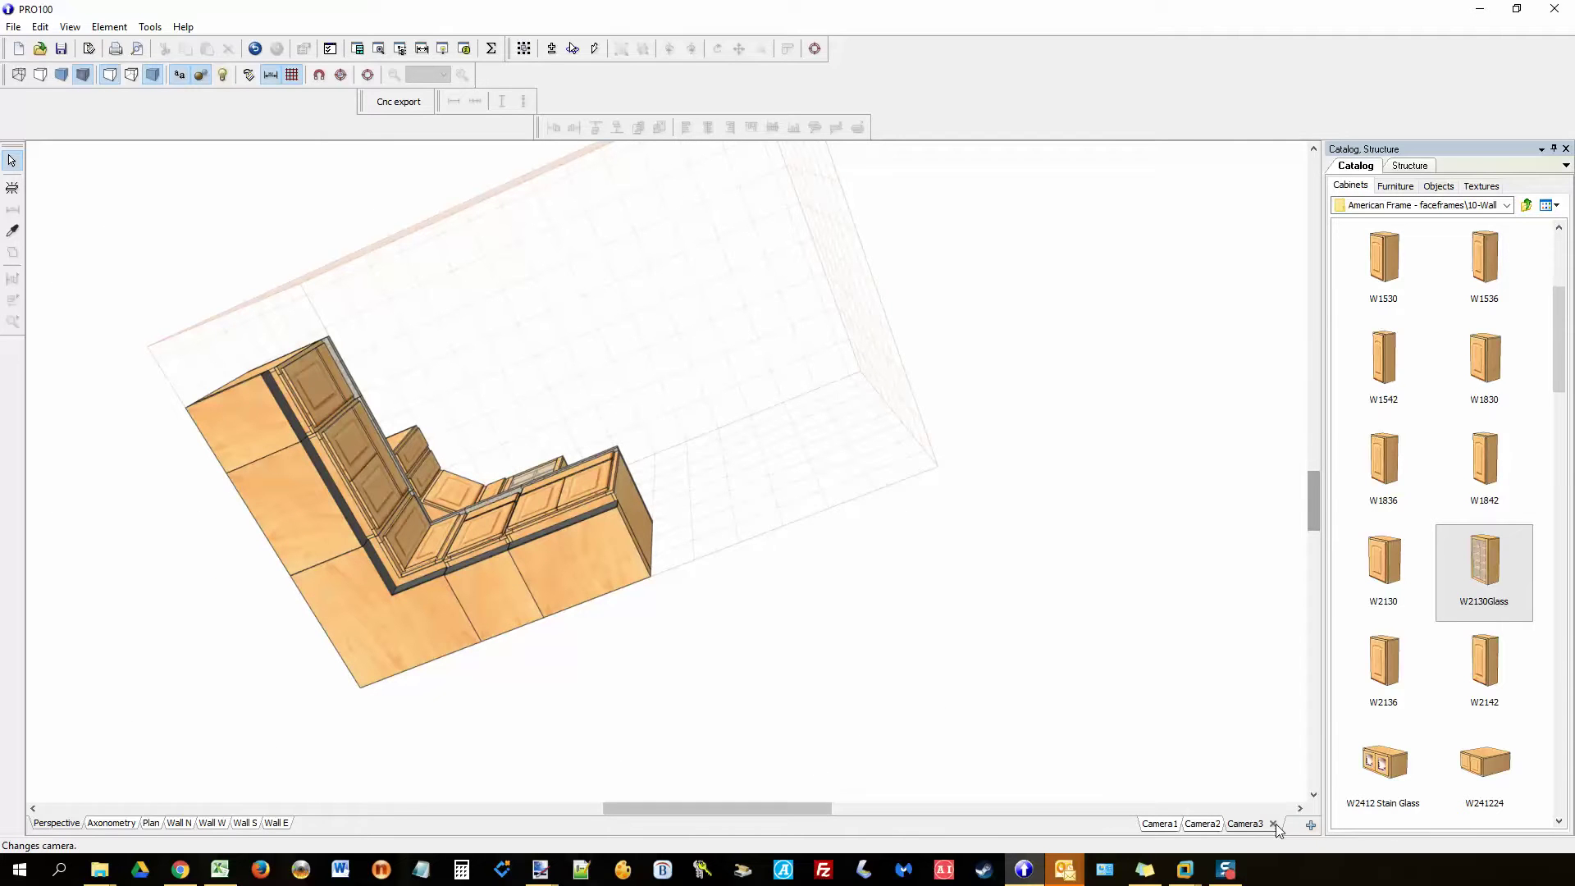
click(1308, 825)
drag(794, 652, 871, 572)
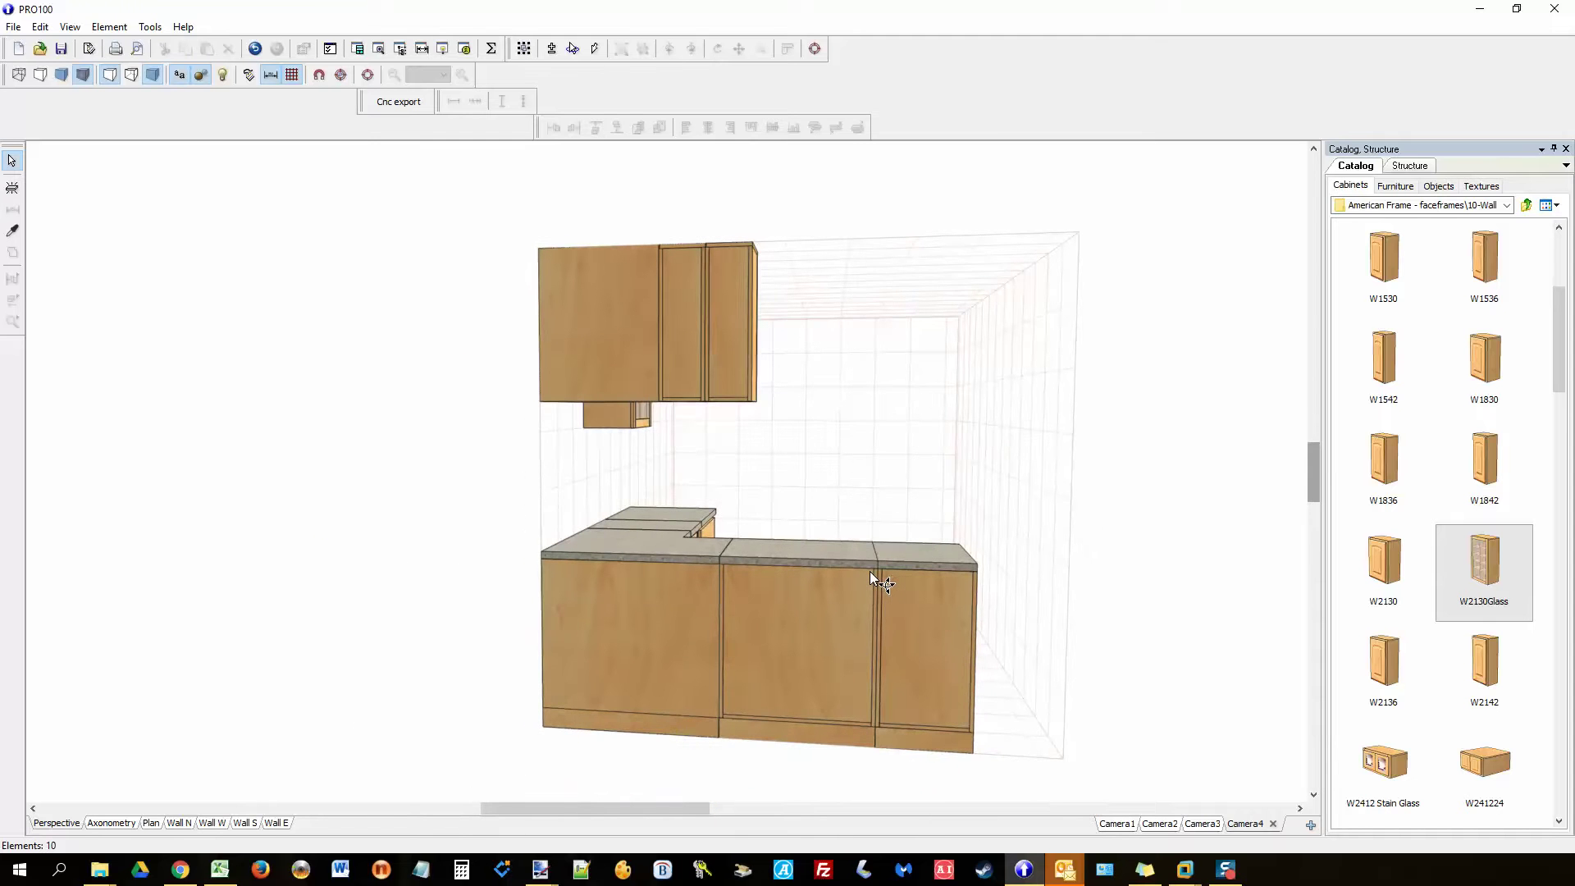
click(1309, 824)
drag(890, 785, 849, 789)
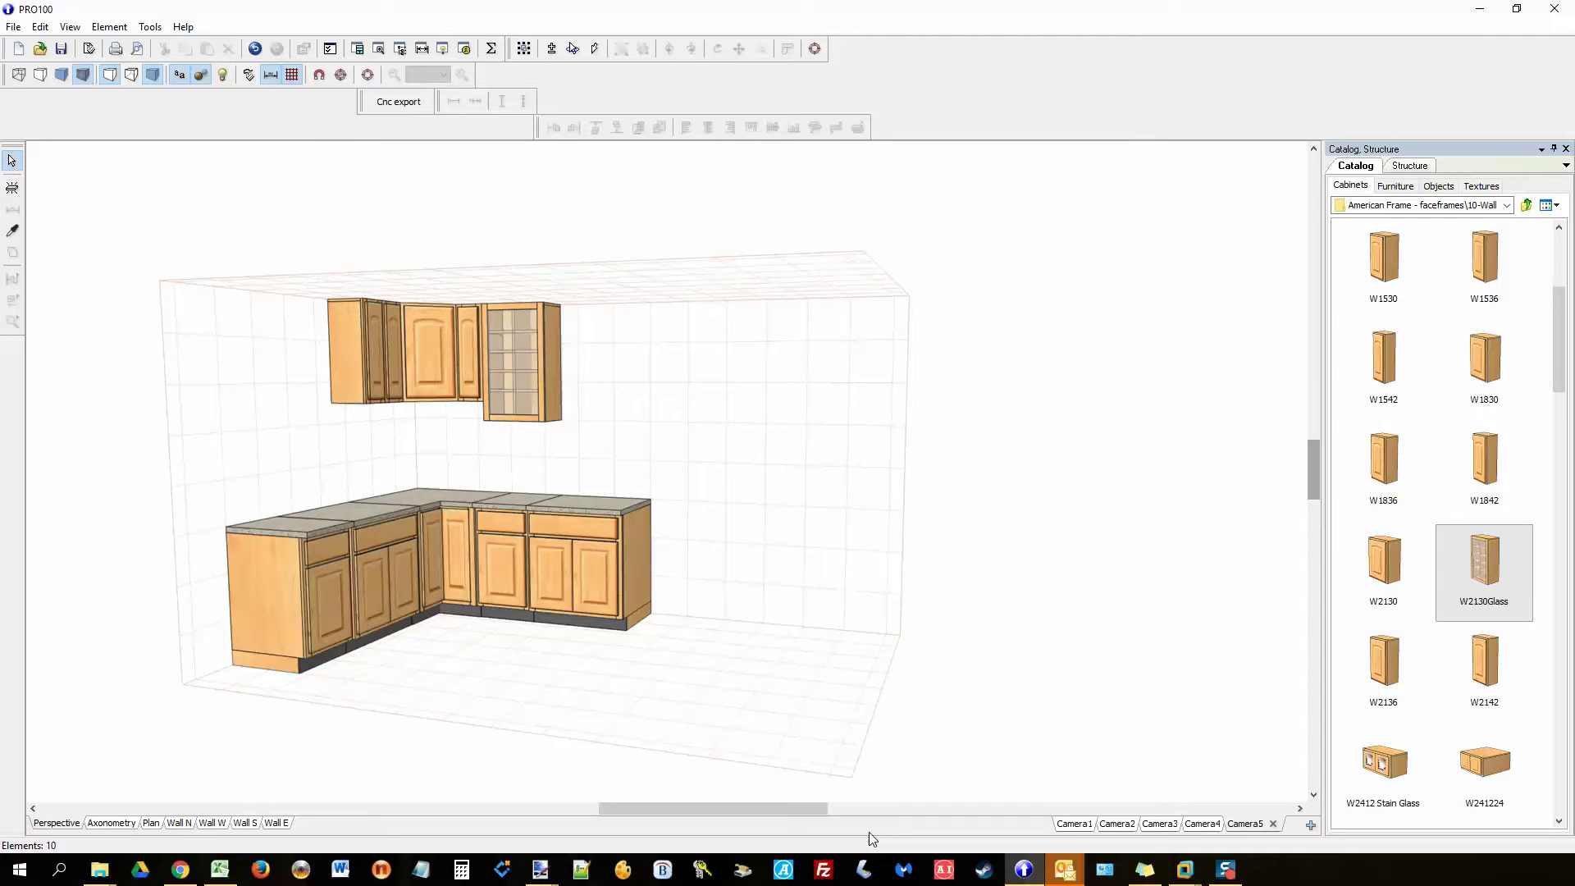
Step: Review Camera1 through Camera5 in order, ending on the raised oblique view
click(1072, 824)
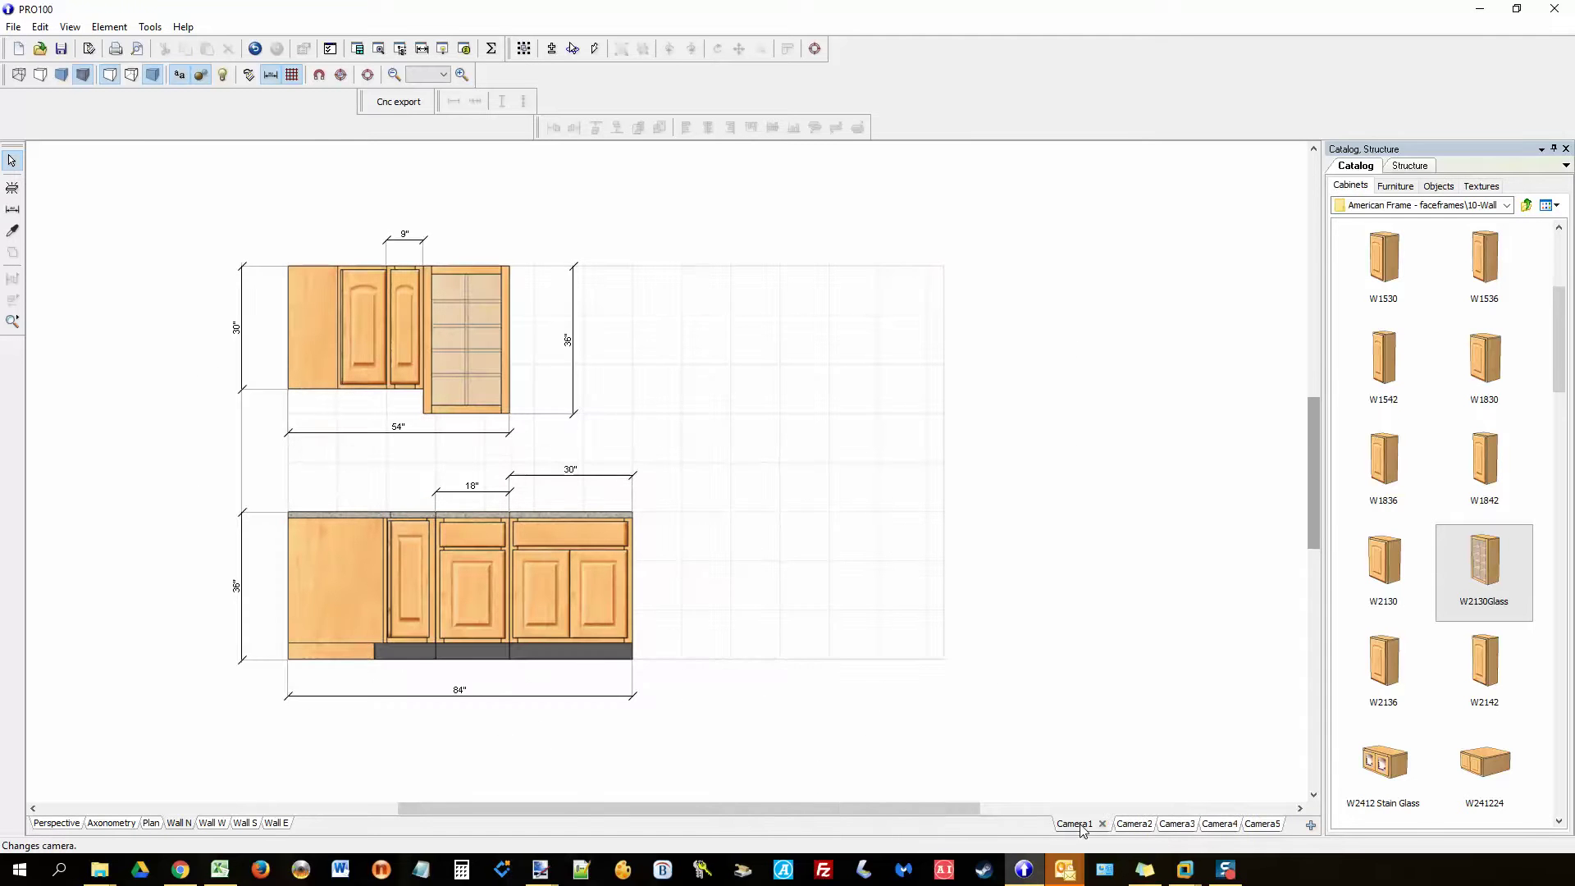
click(1132, 824)
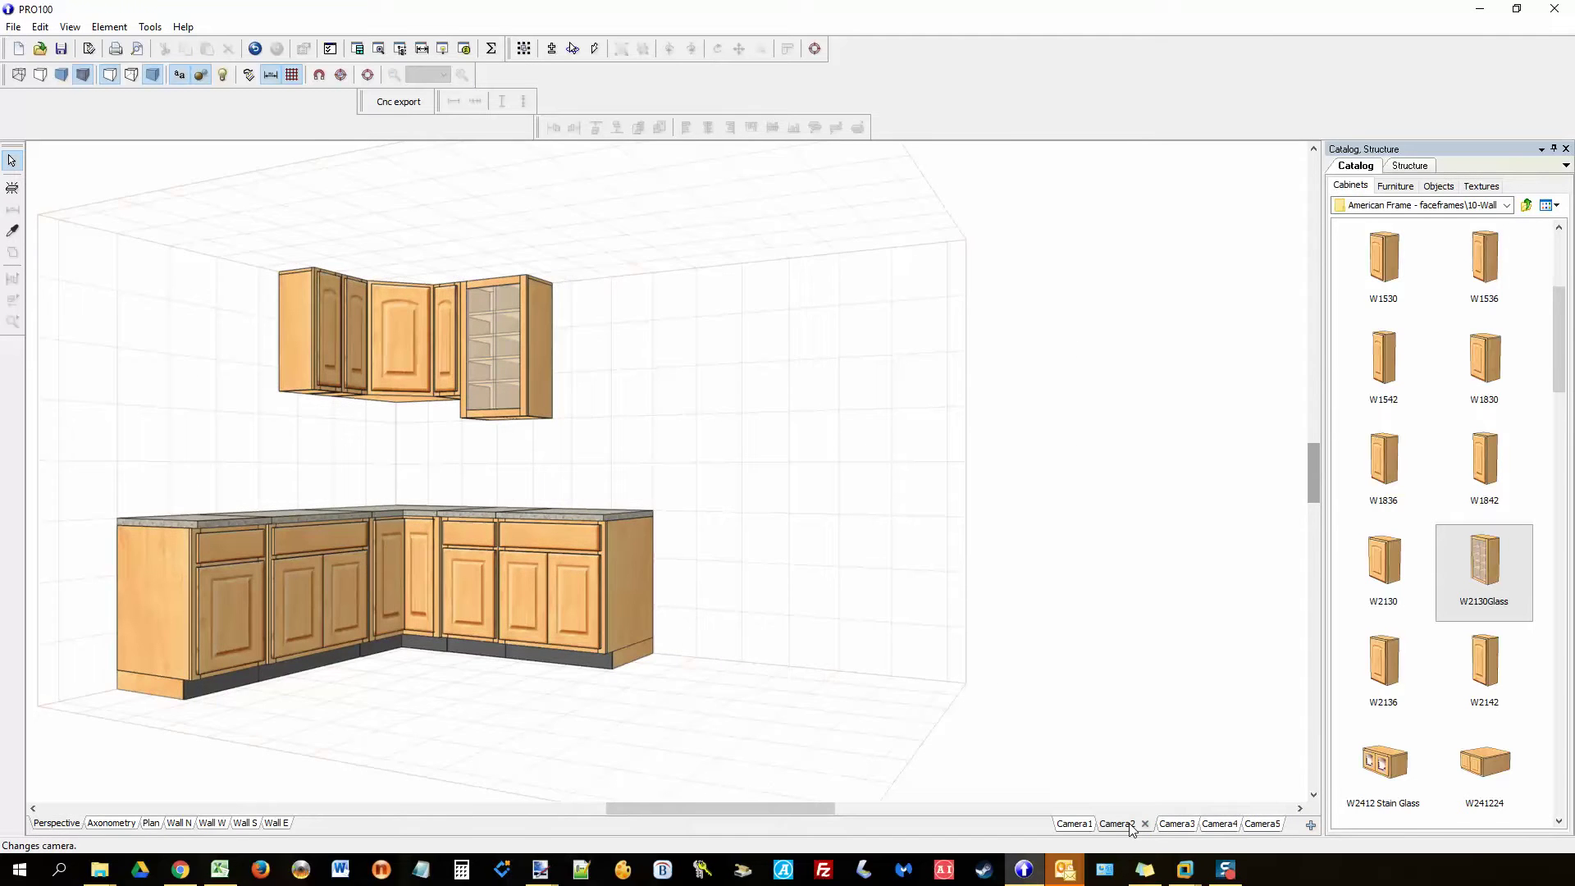
click(1173, 824)
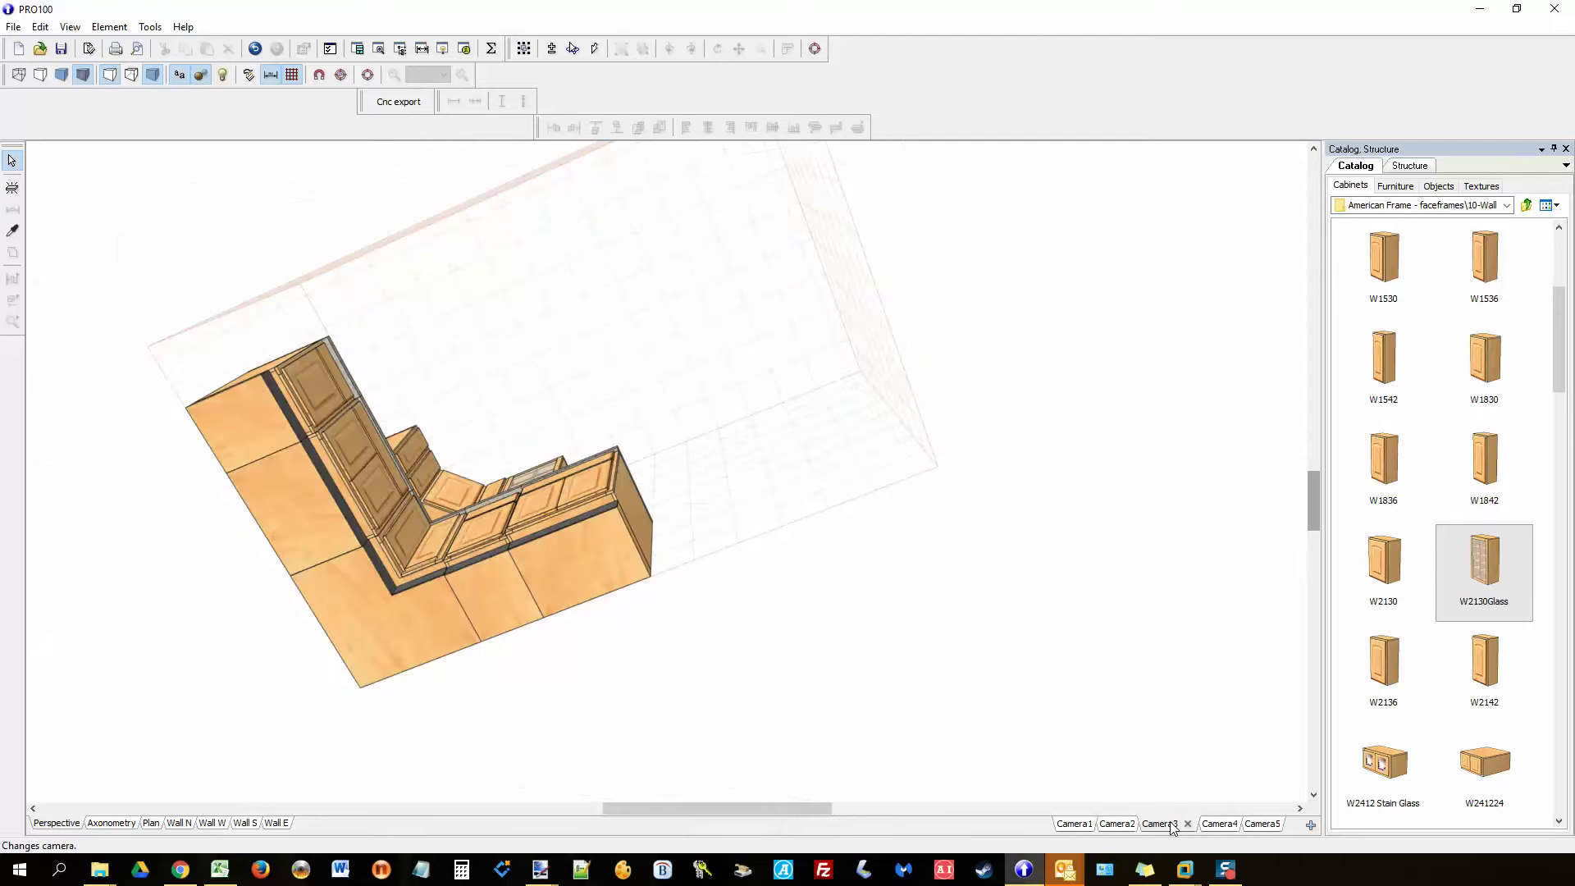
click(1211, 824)
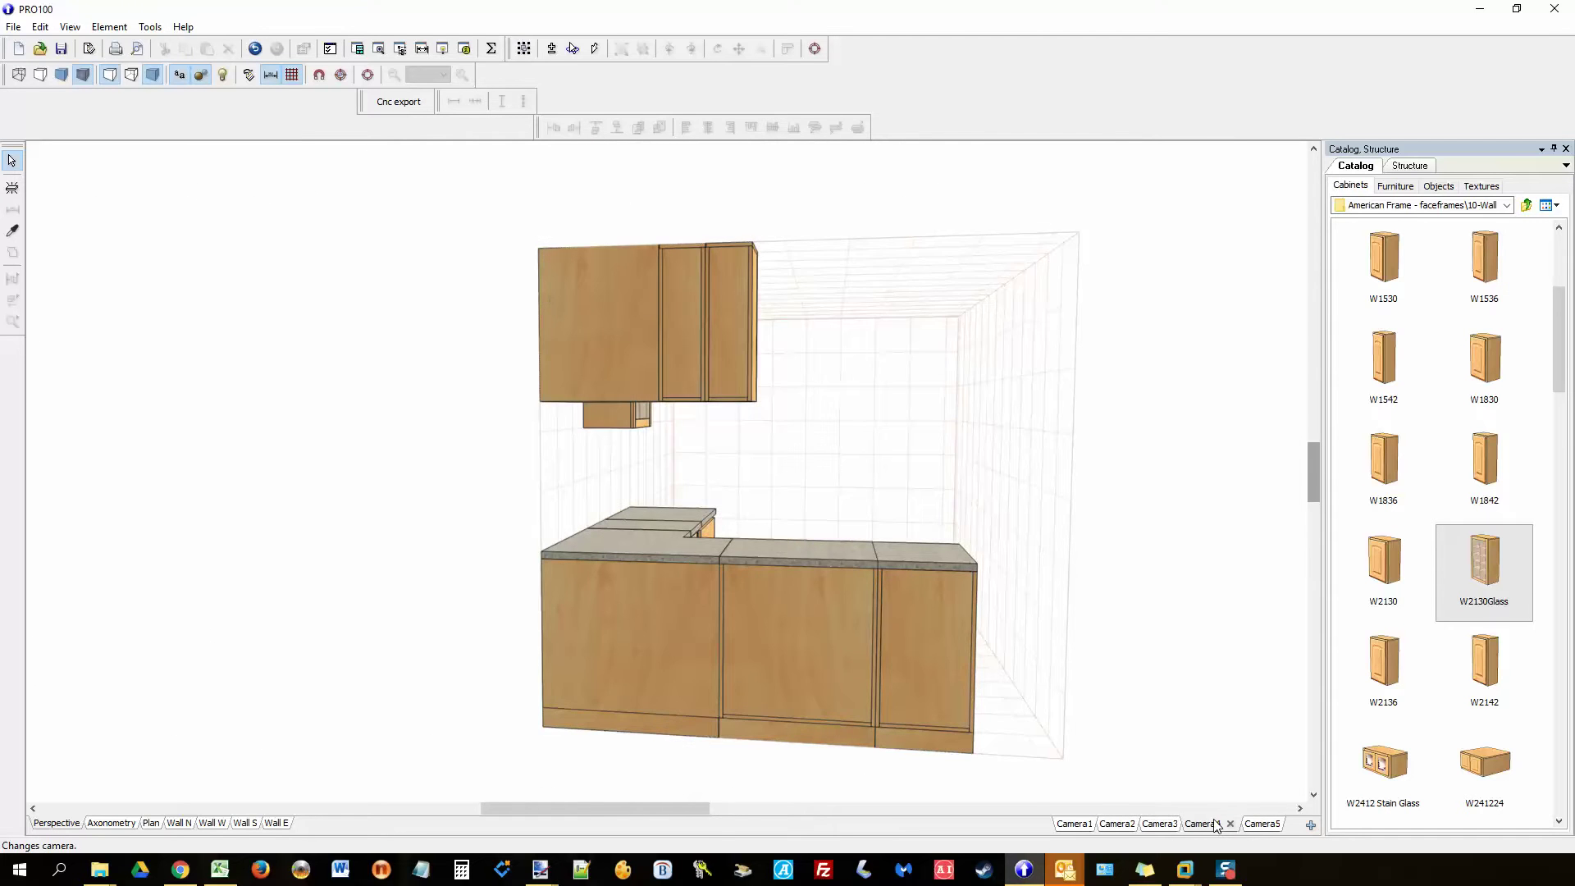
click(1253, 825)
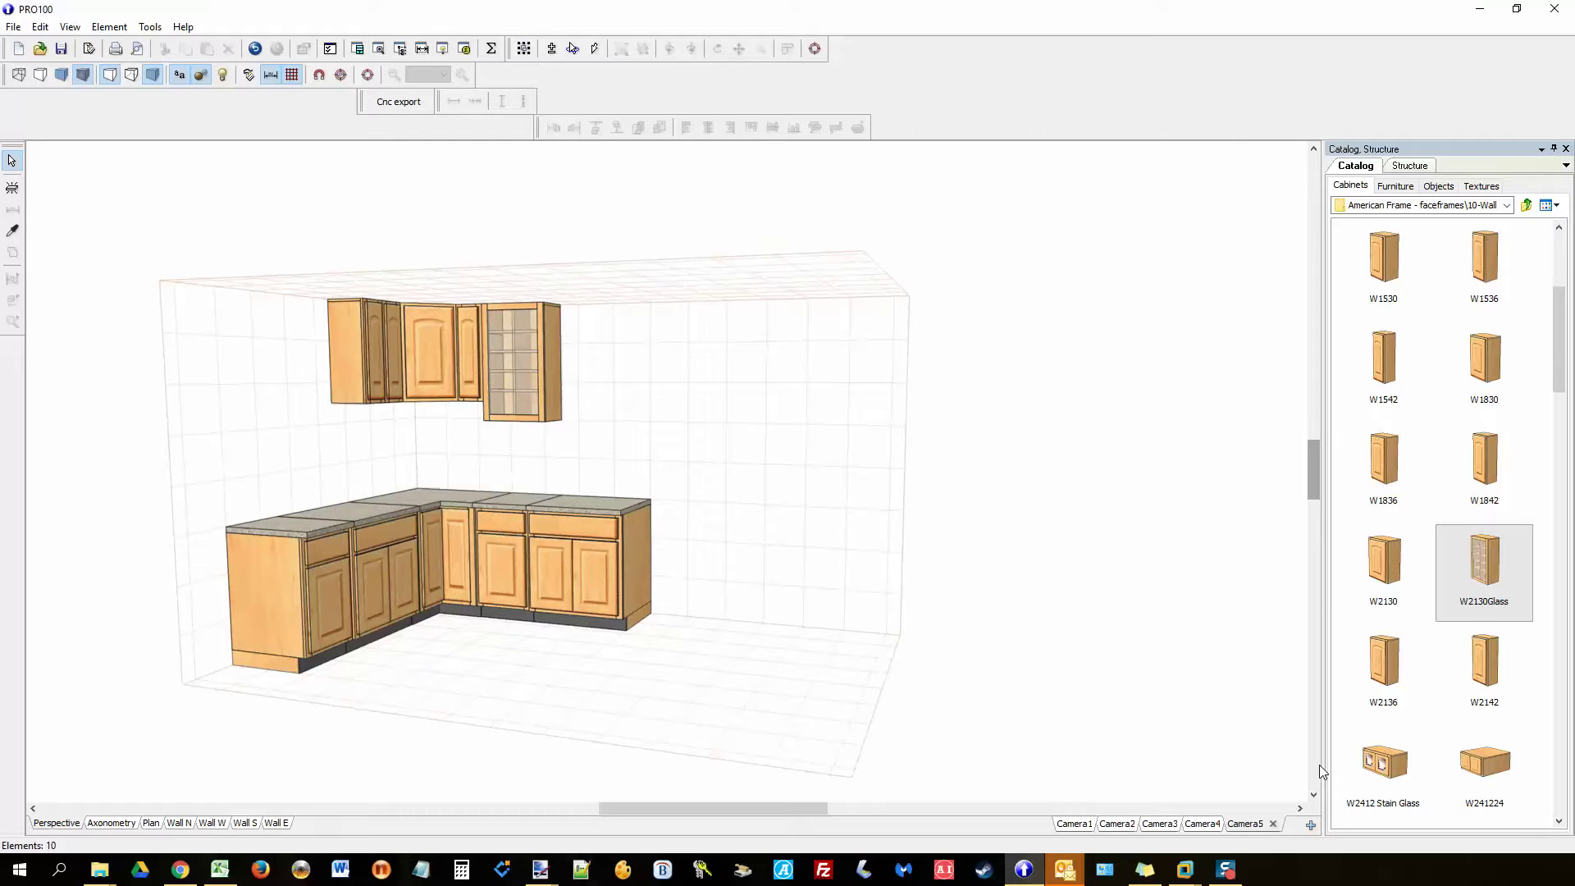
middle_drag(1149, 742, 730, 705)
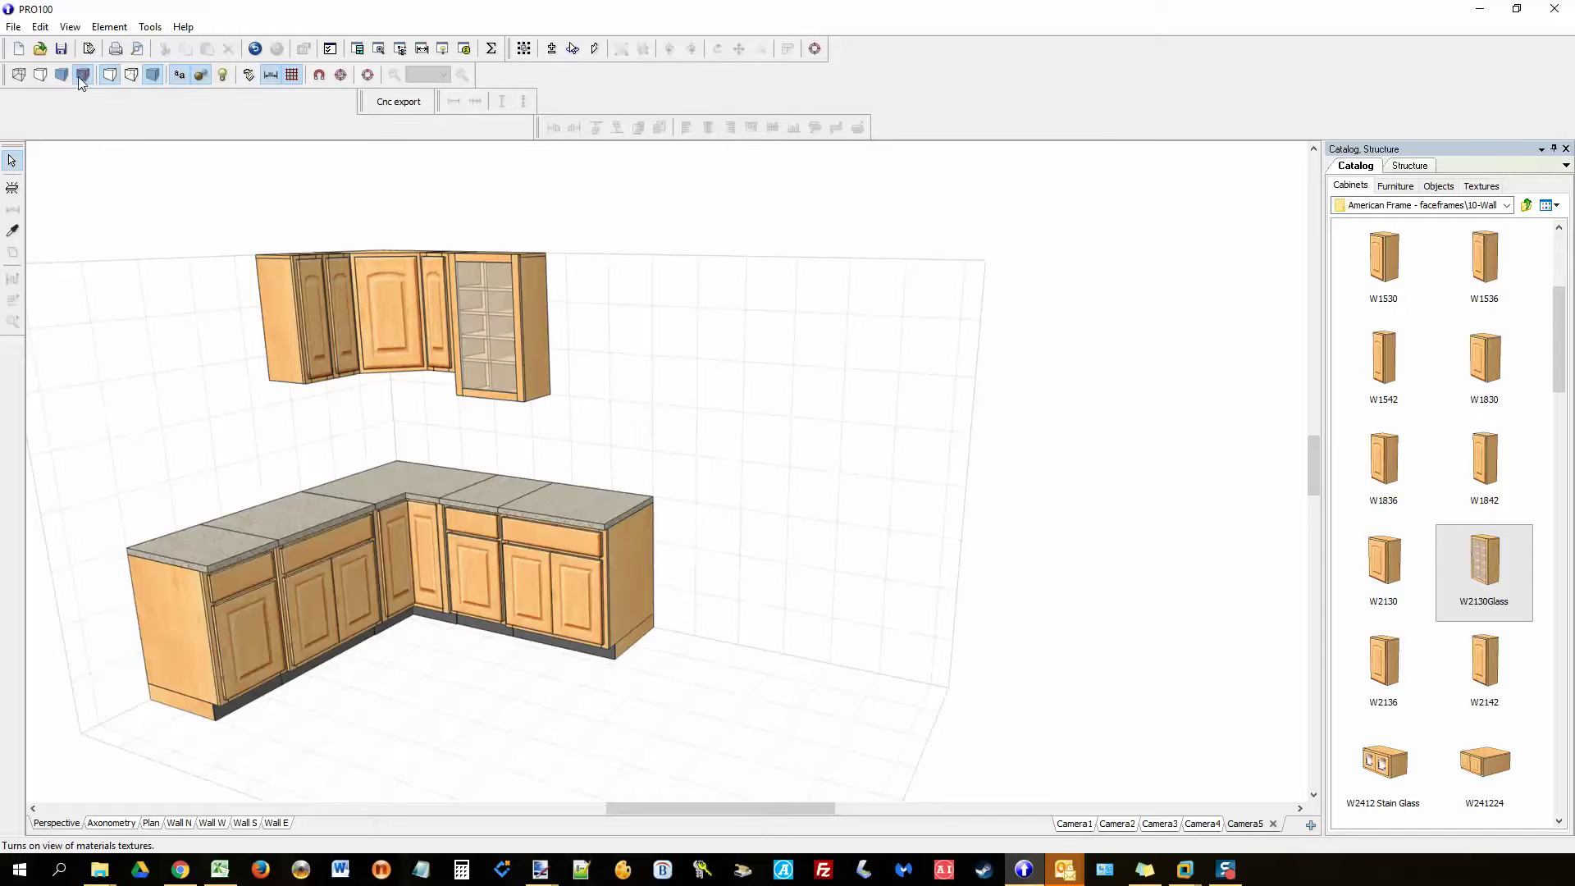
click(109, 75)
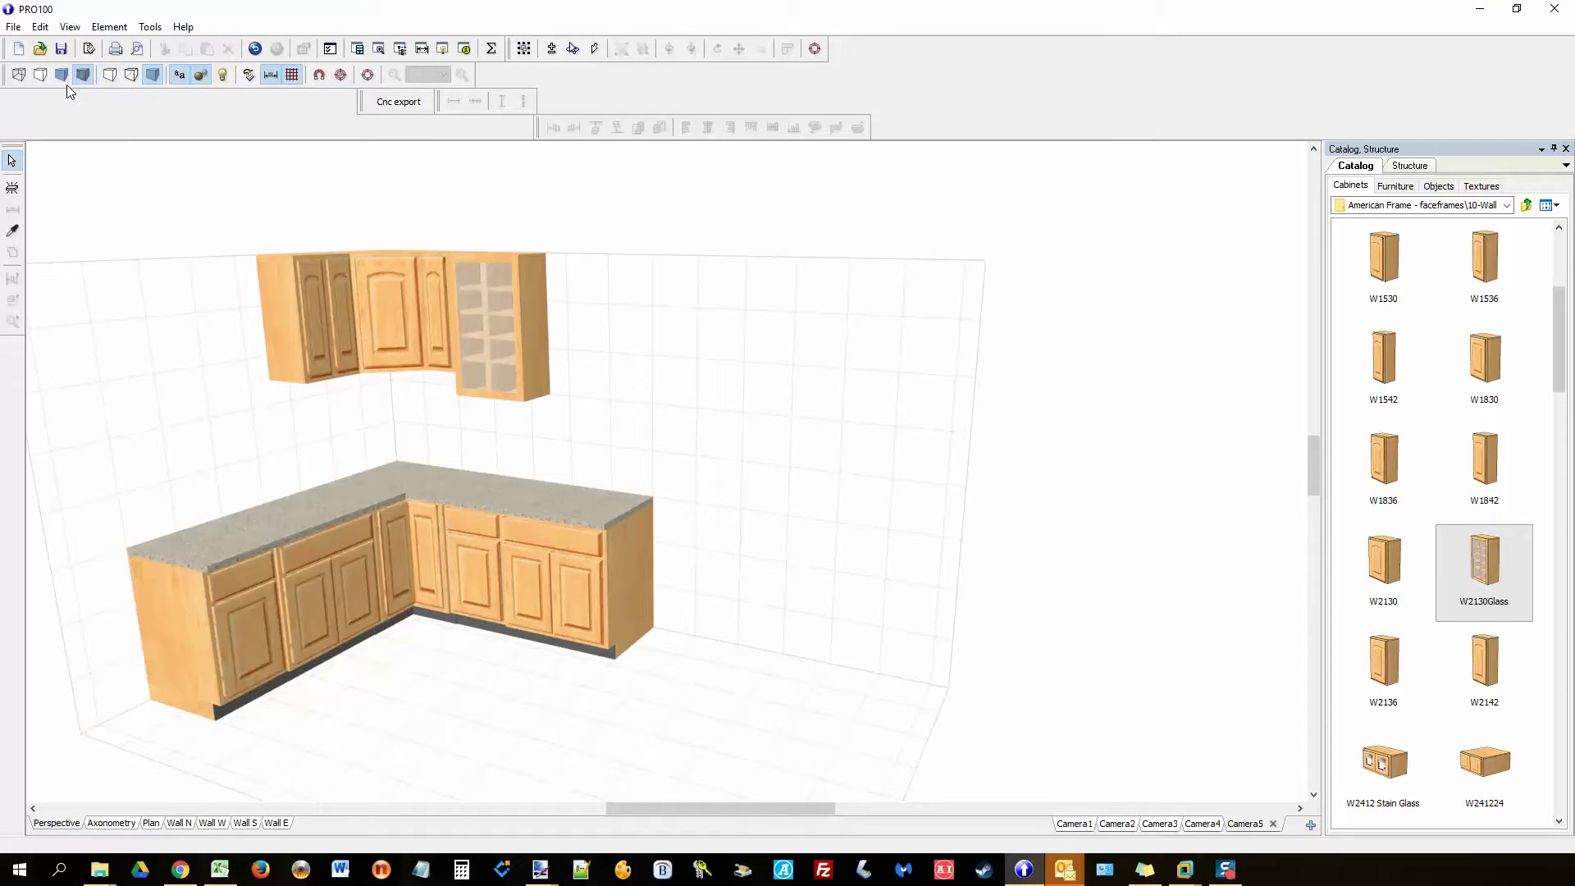
click(41, 75)
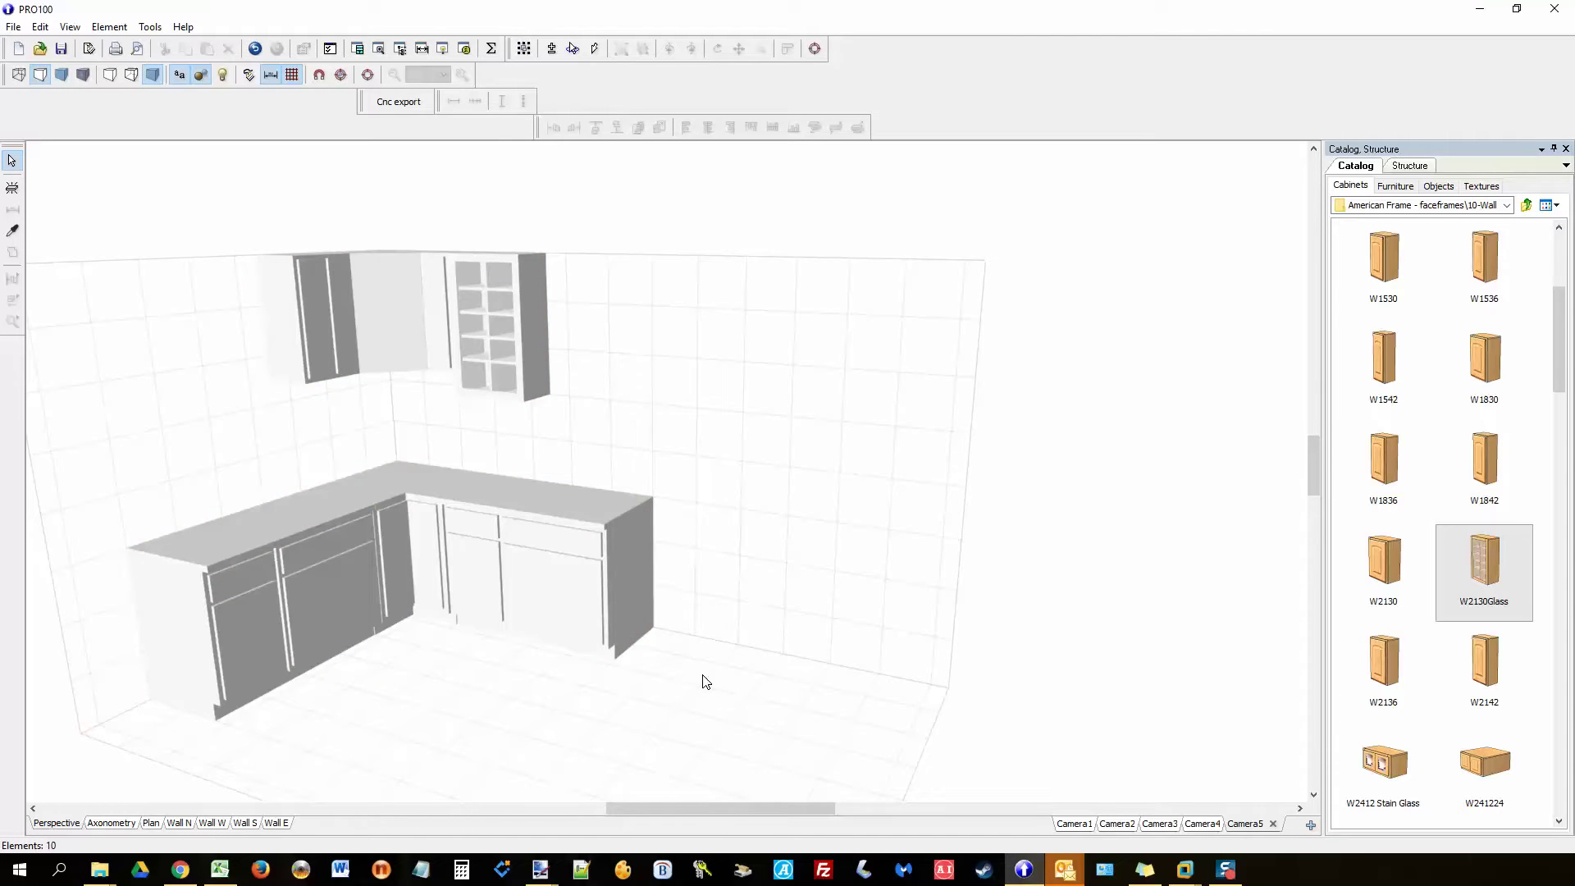
middle_drag(706, 675, 734, 764)
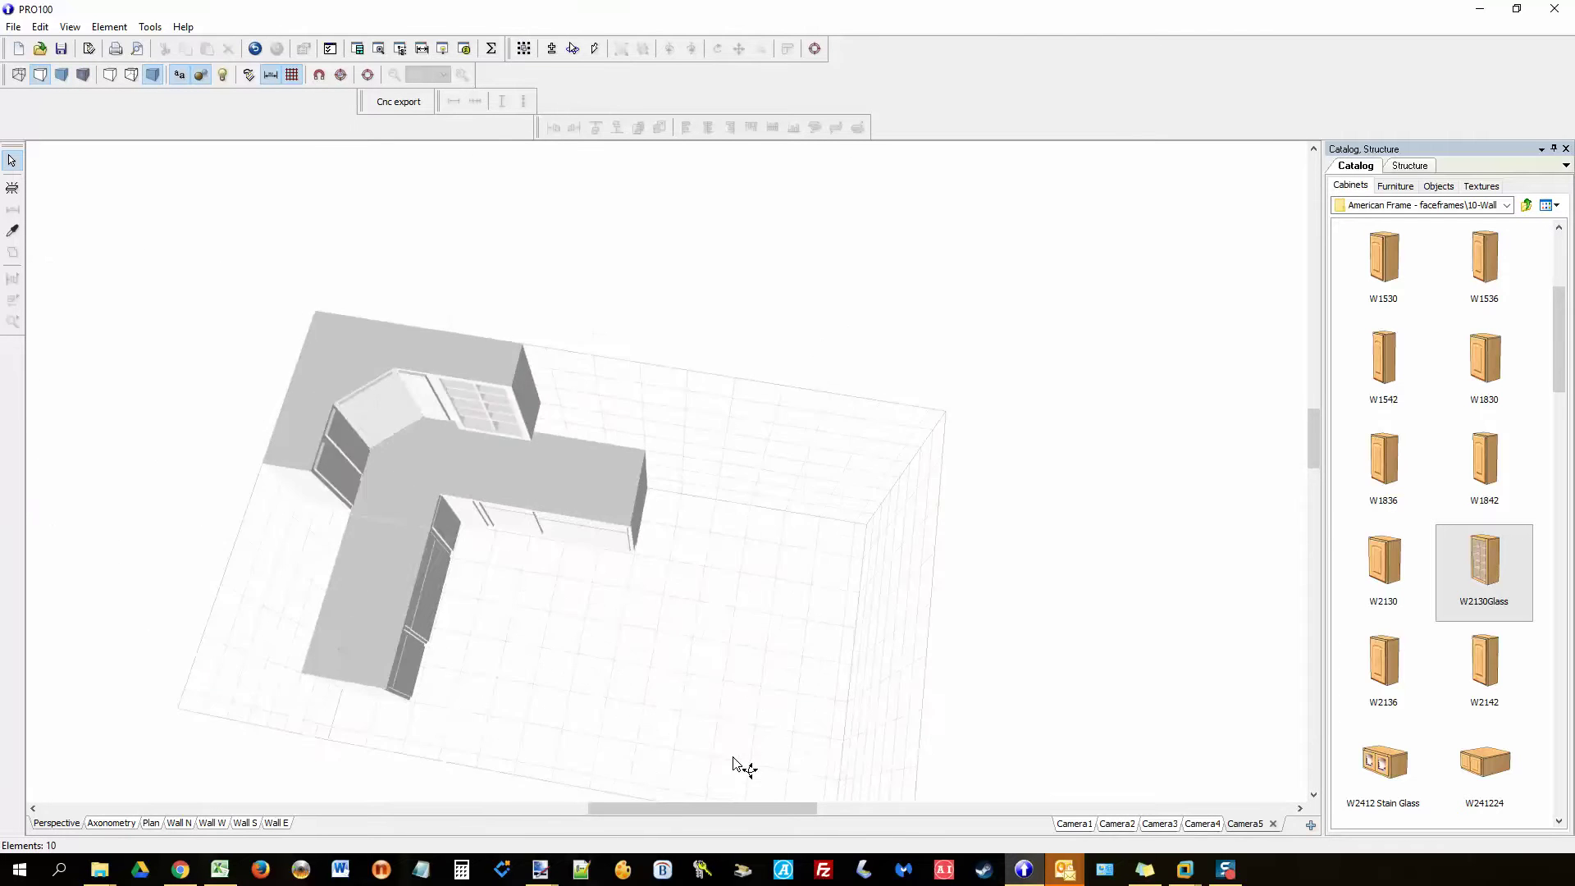
click(178, 823)
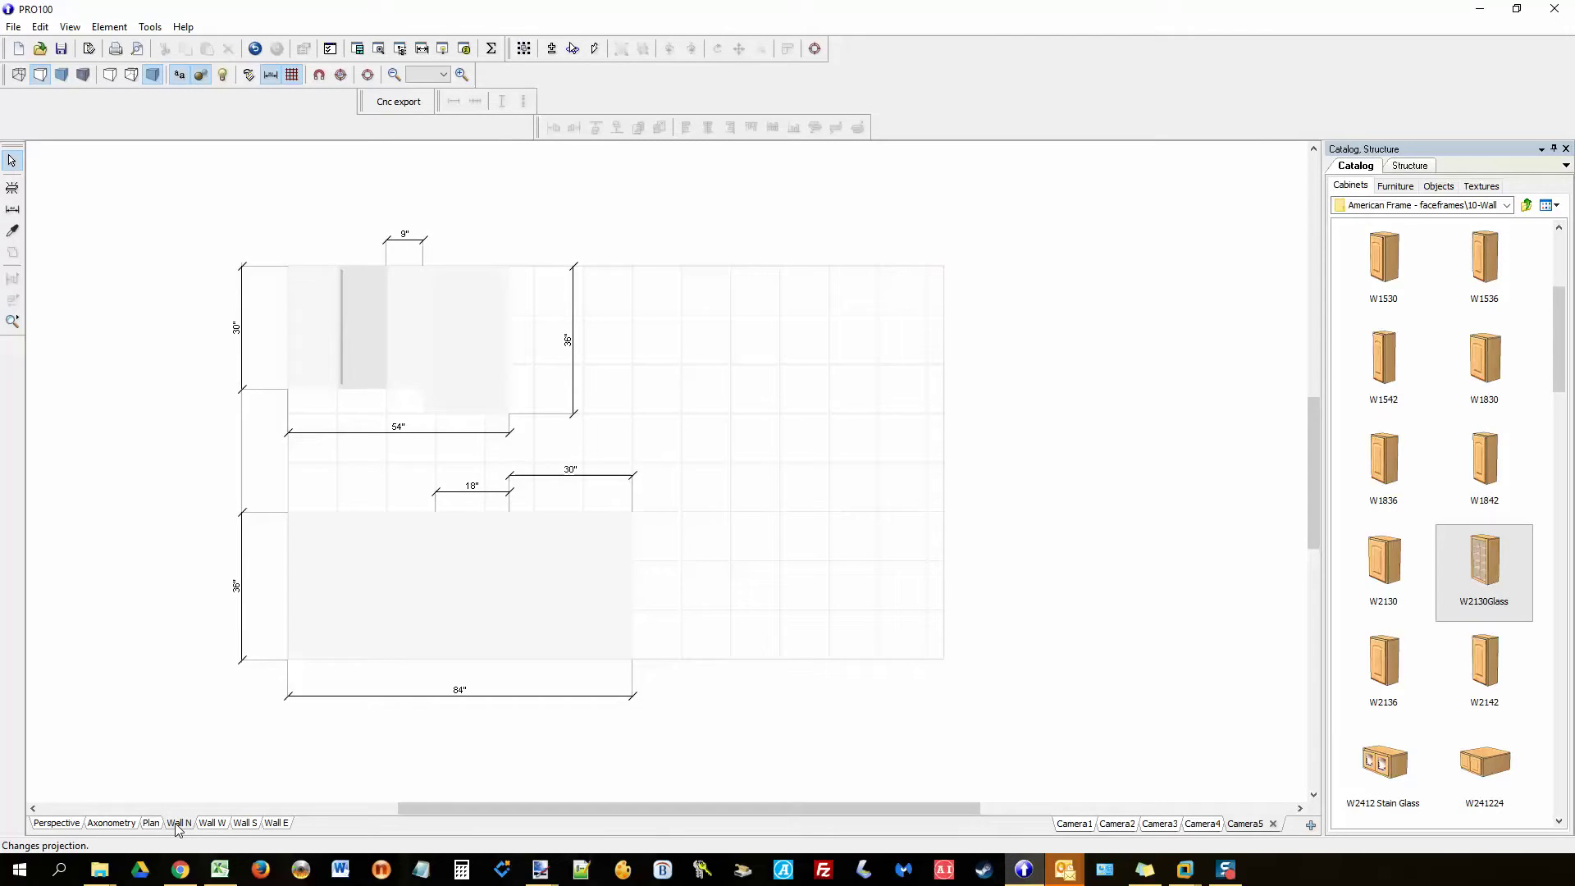
scroll(648, 492, up, 1)
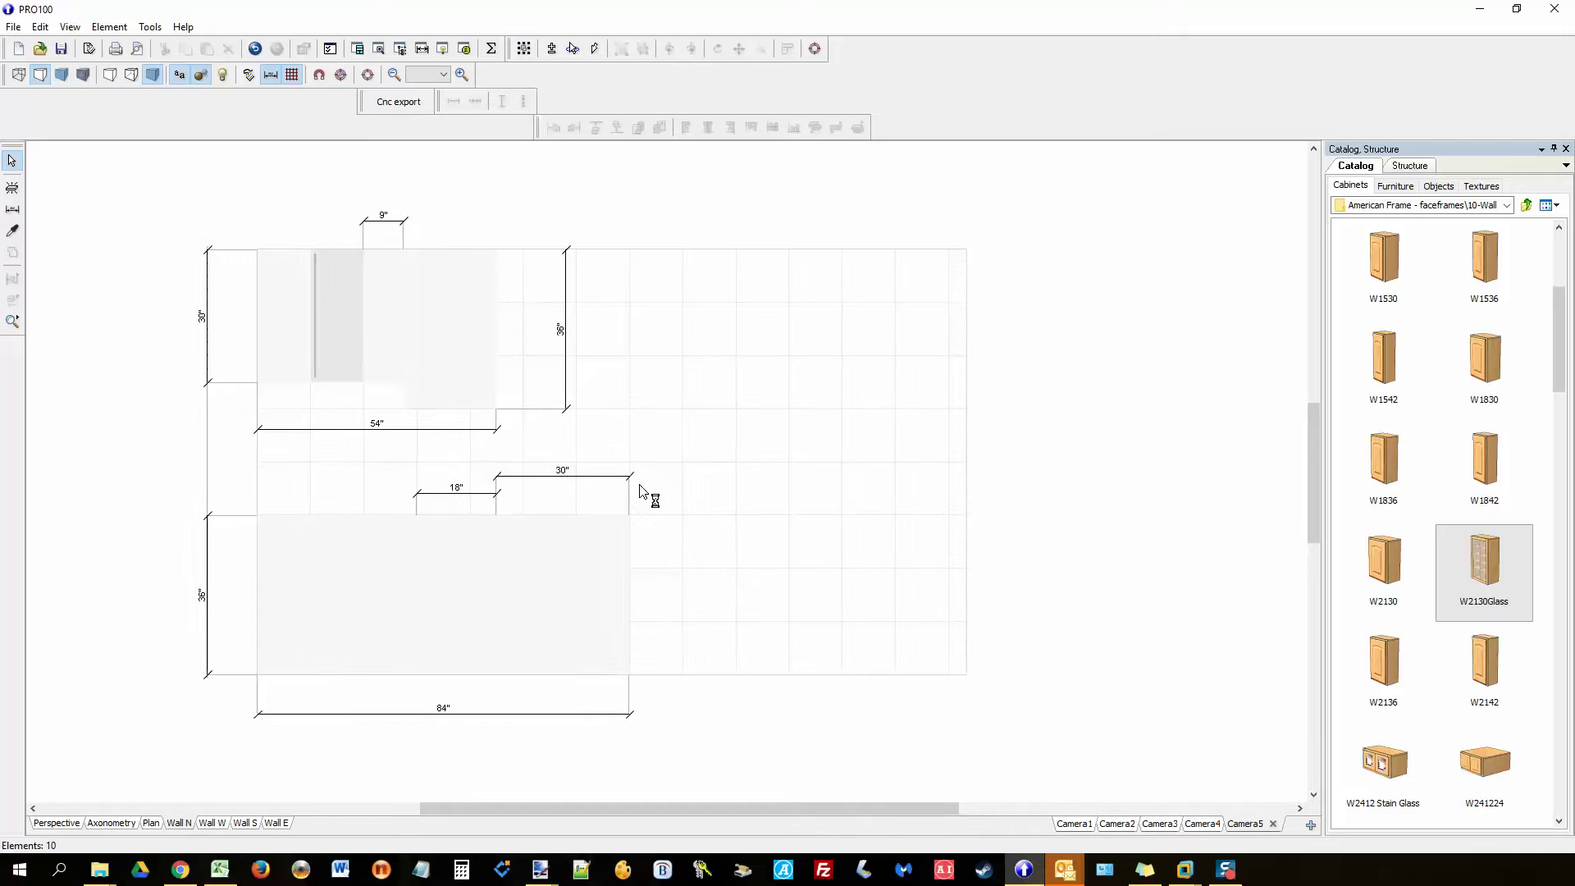
scroll(648, 492, down, 1)
click(83, 74)
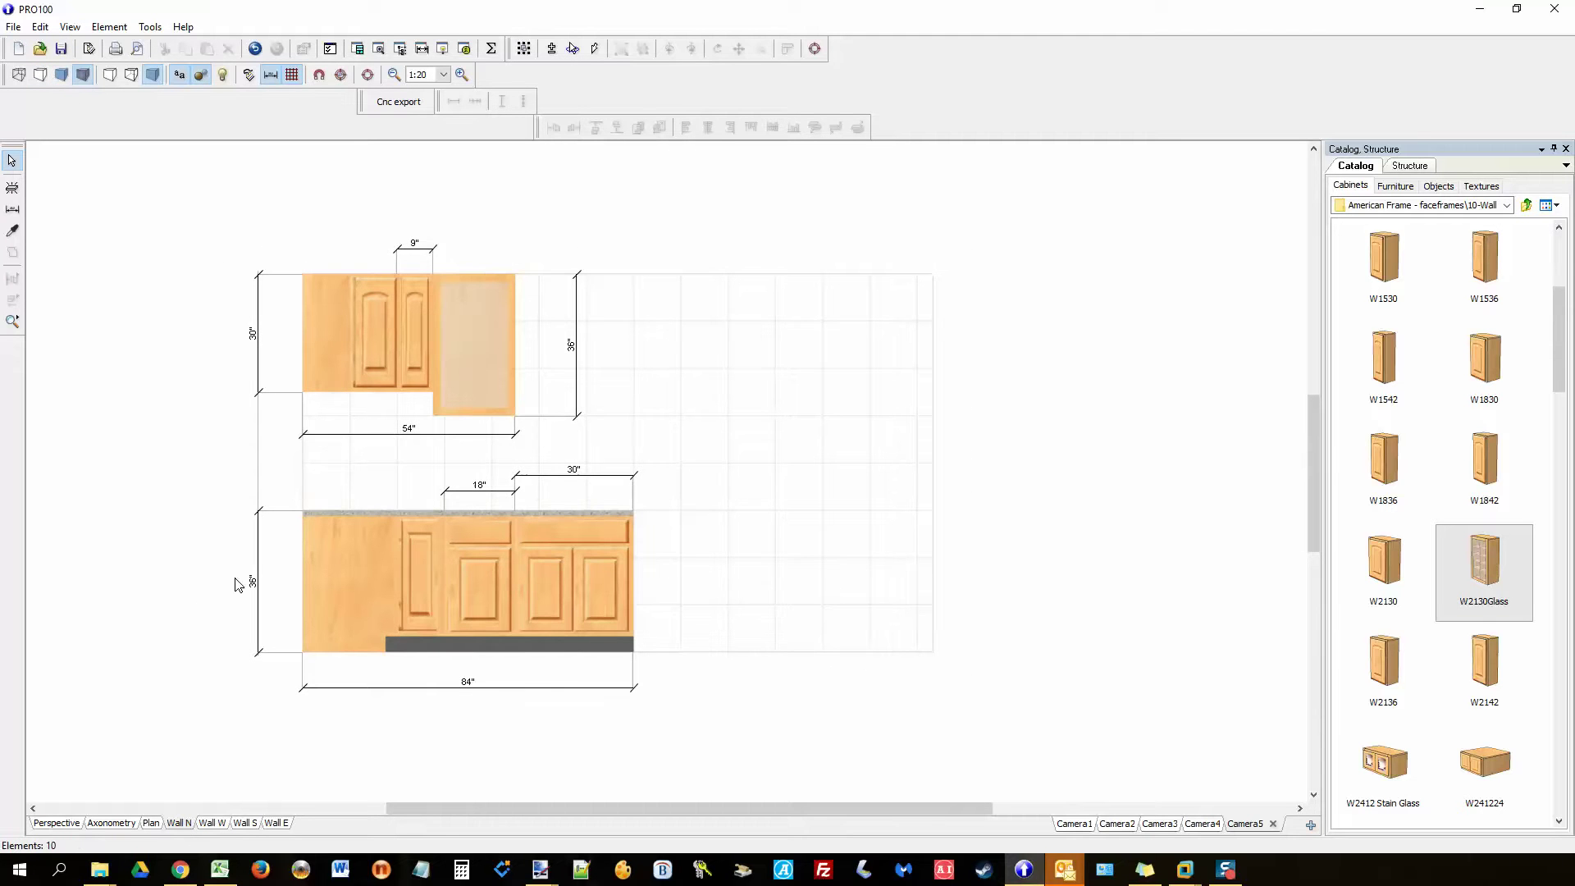
click(59, 822)
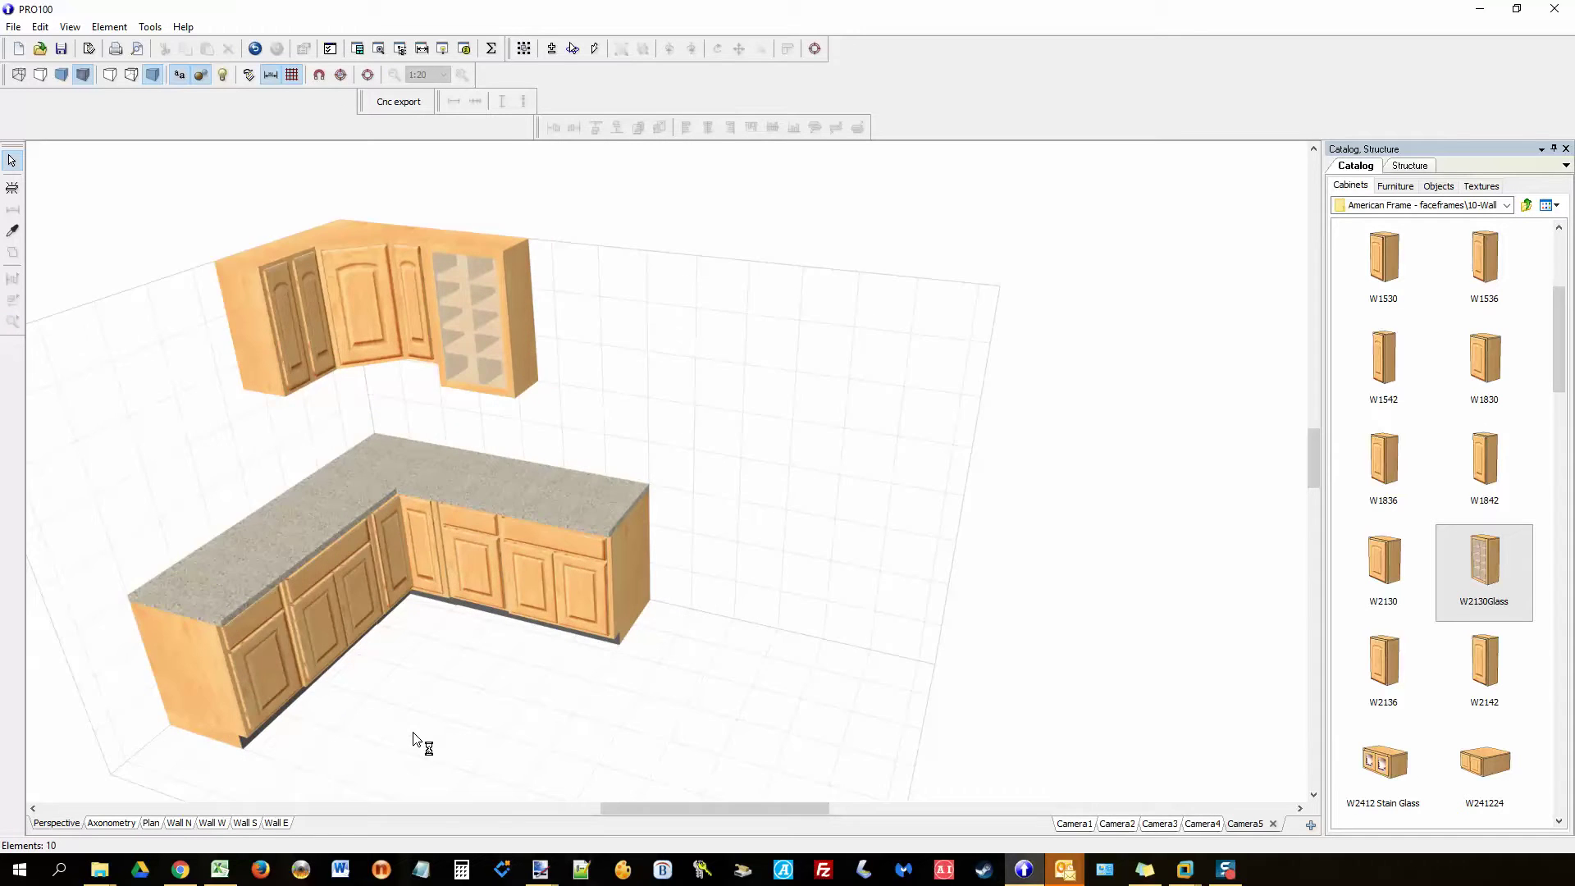
Step: Dimension the 24" gap between the glass wall cabinet and base countertop on Wall N
middle_drag(464, 767, 528, 714)
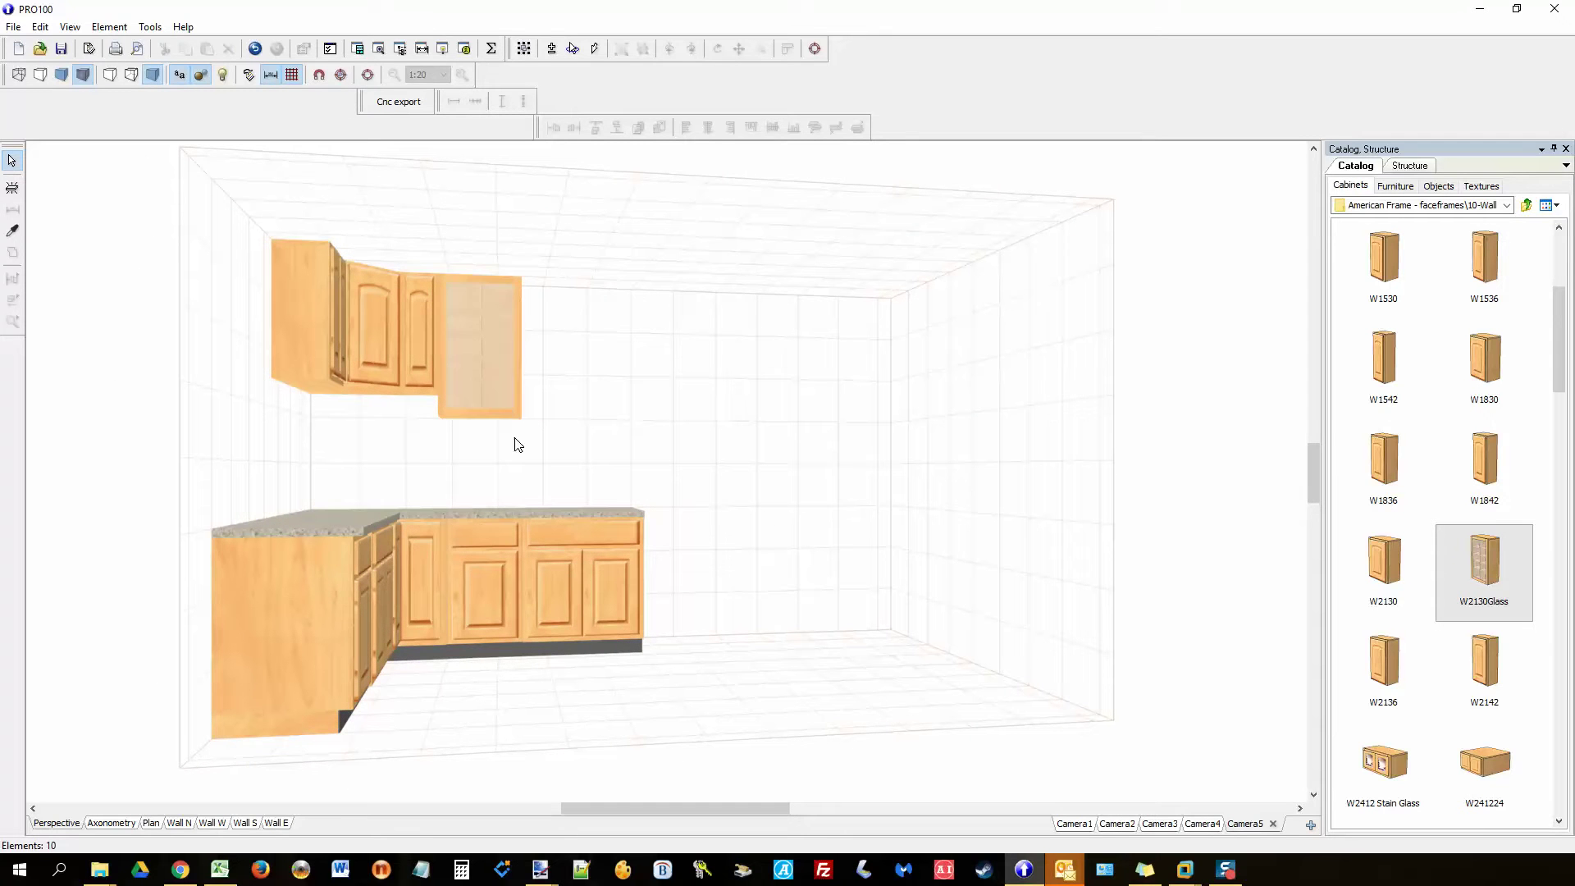
click(480, 407)
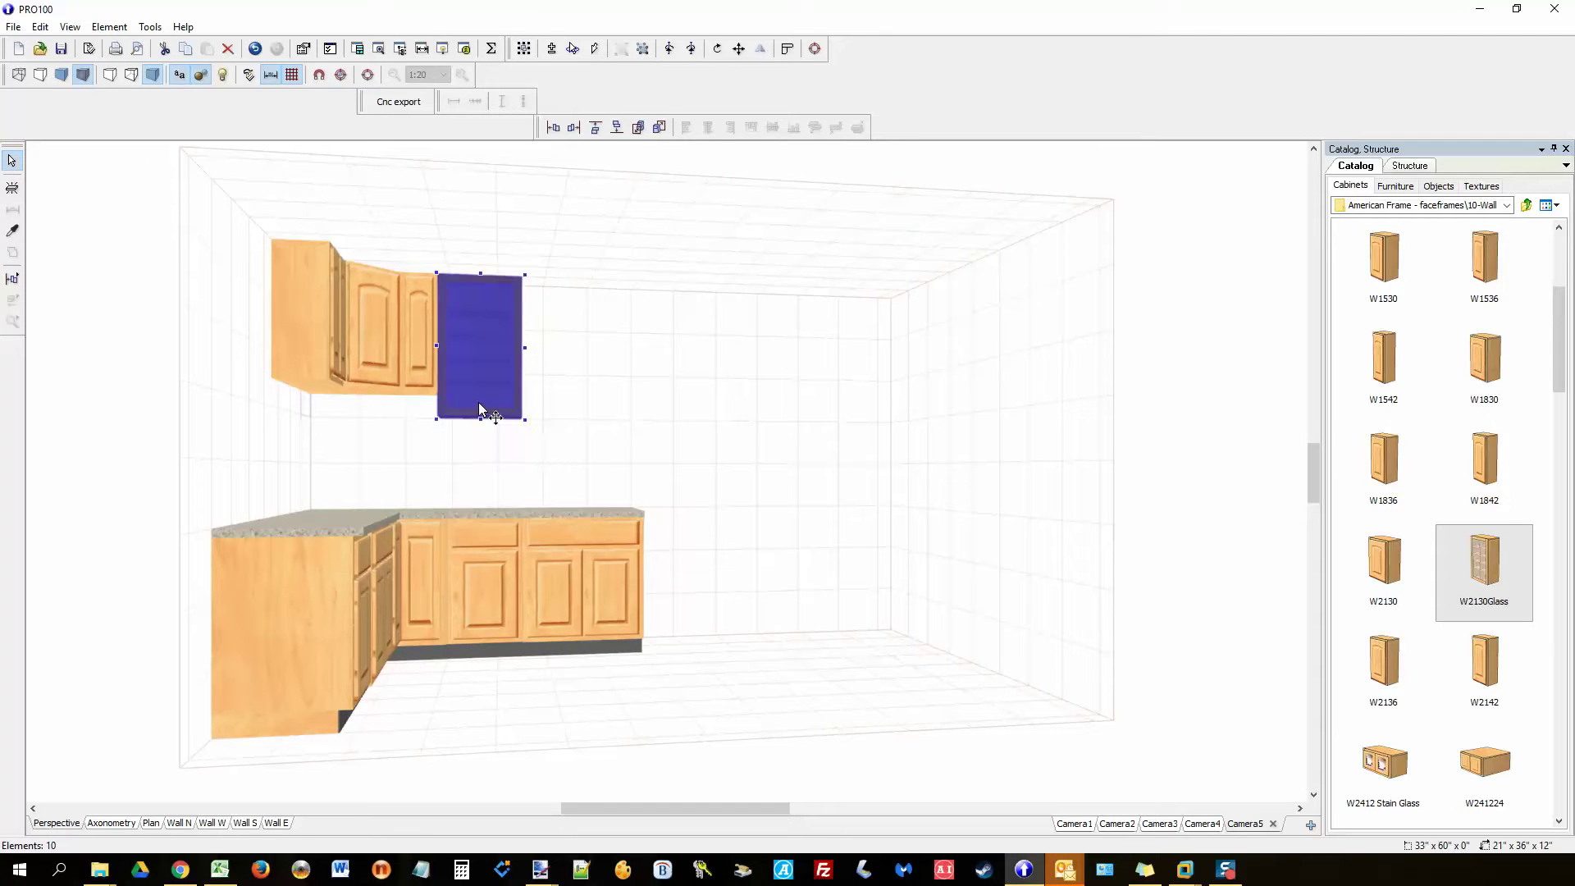
shift+click(486, 513)
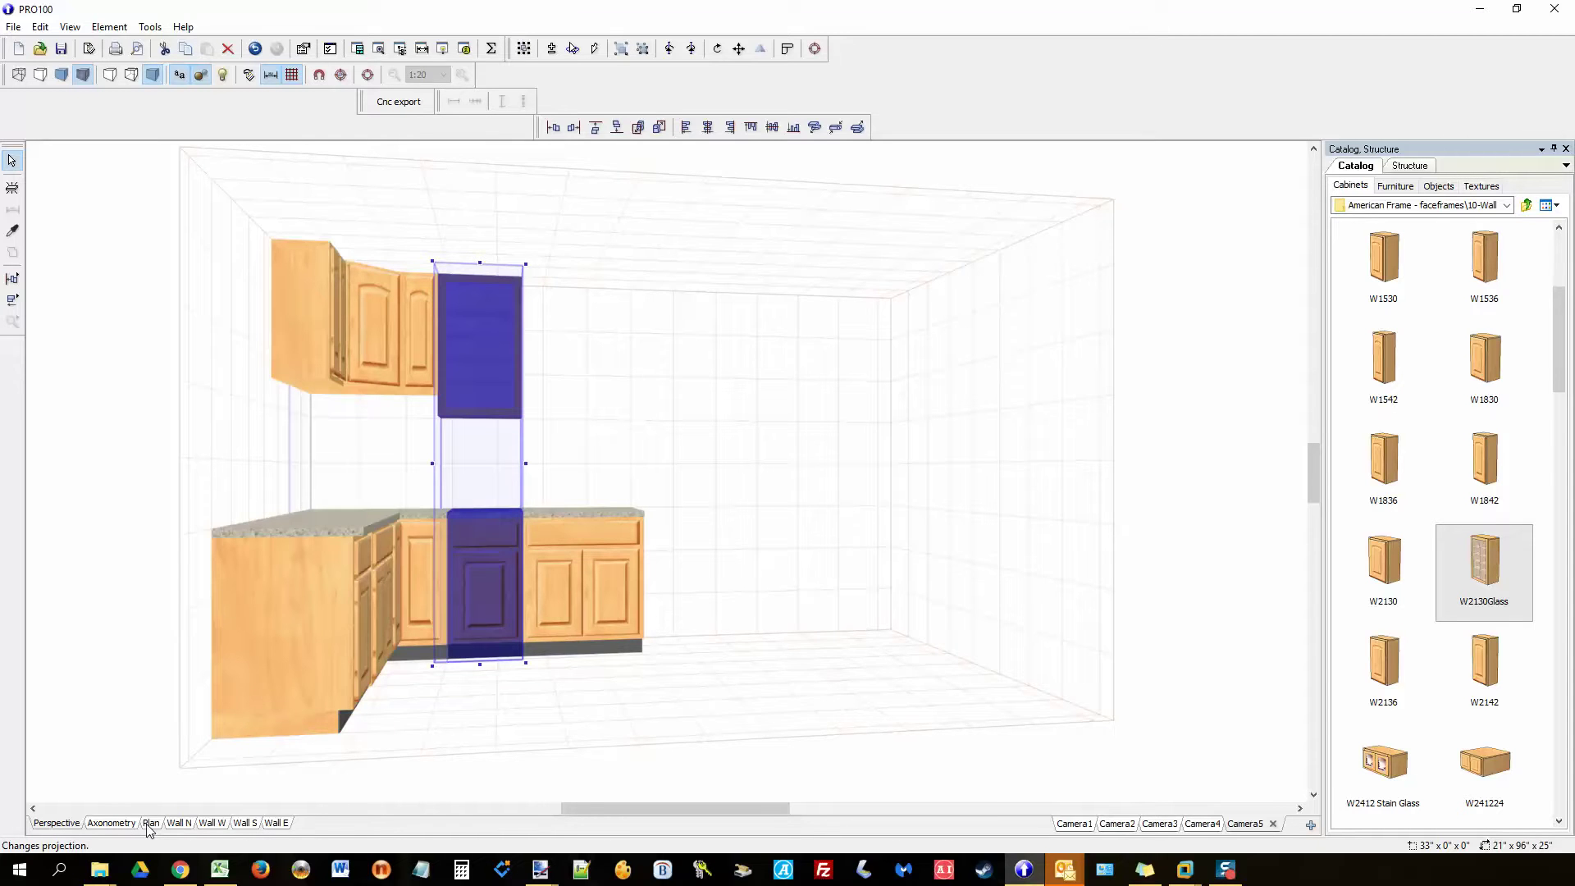
click(180, 823)
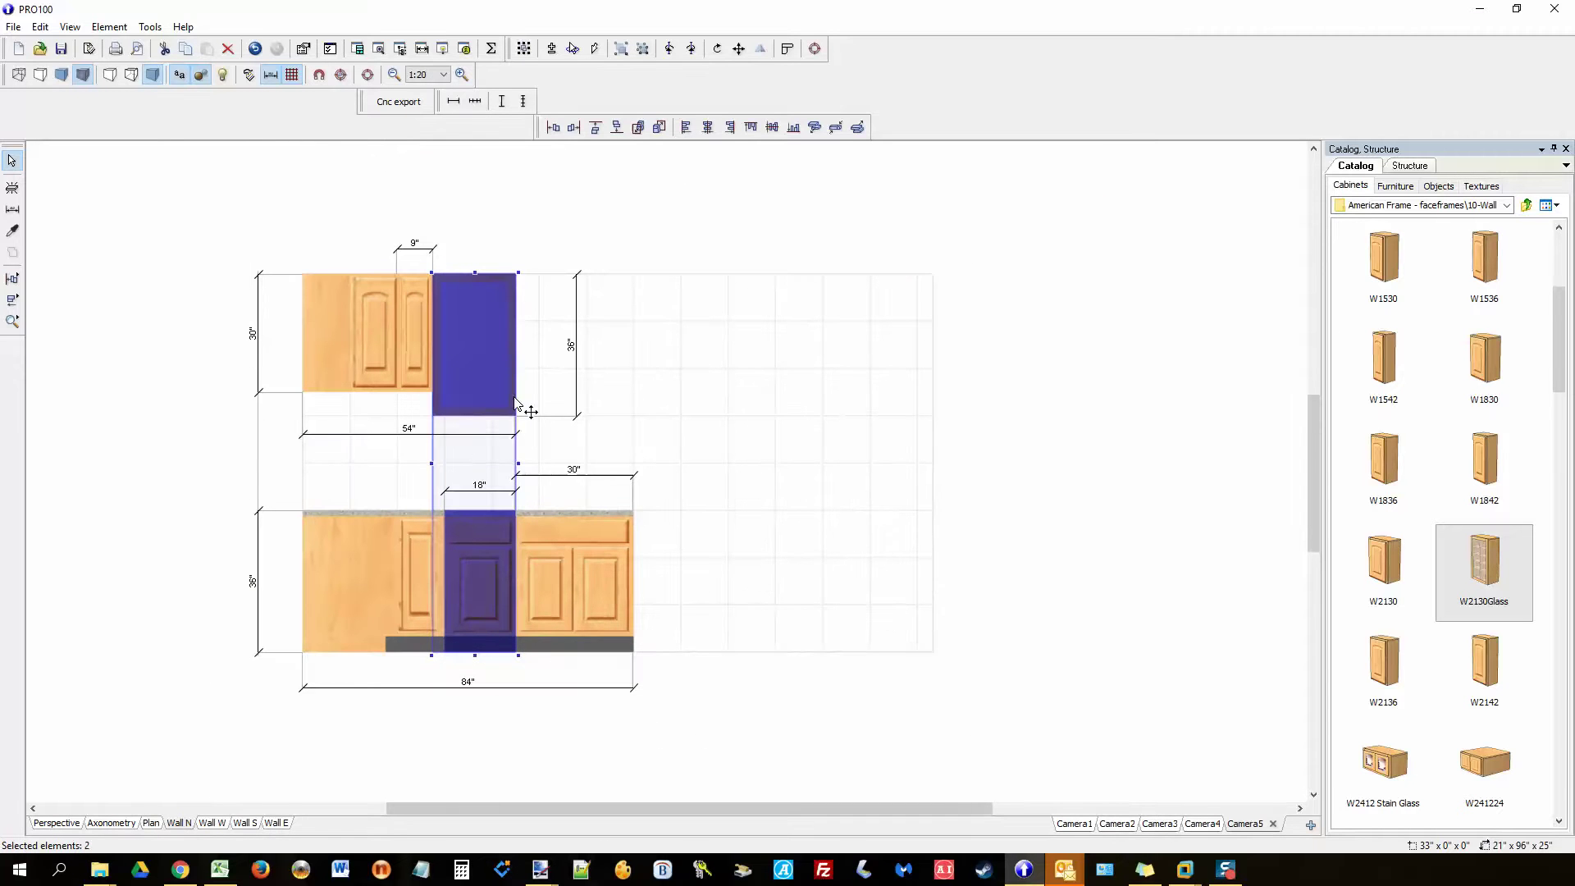
click(12, 209)
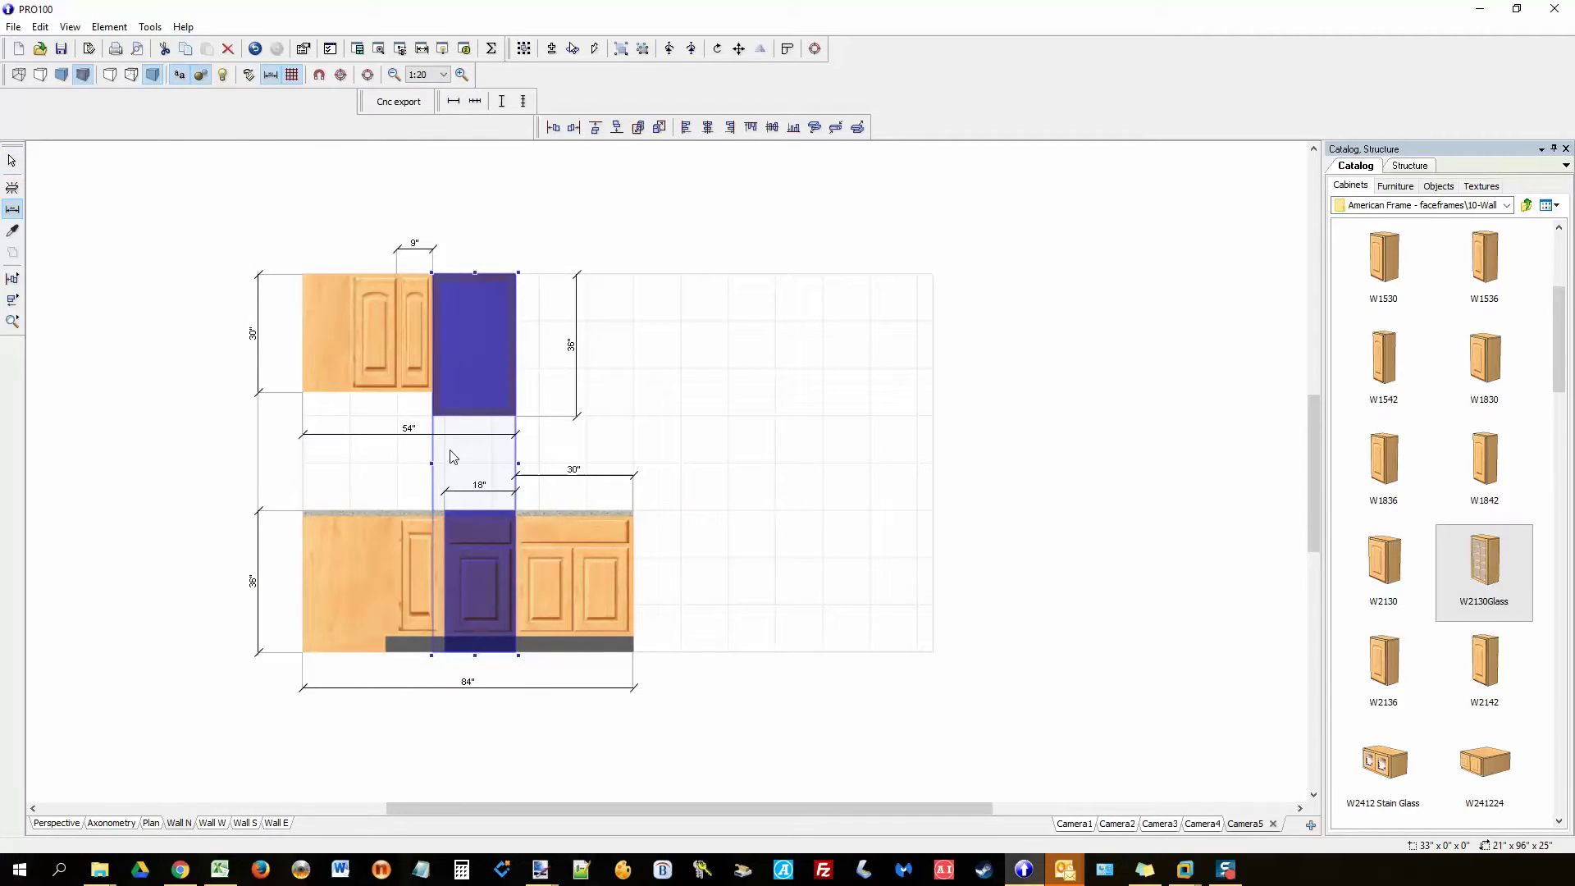
click(462, 416)
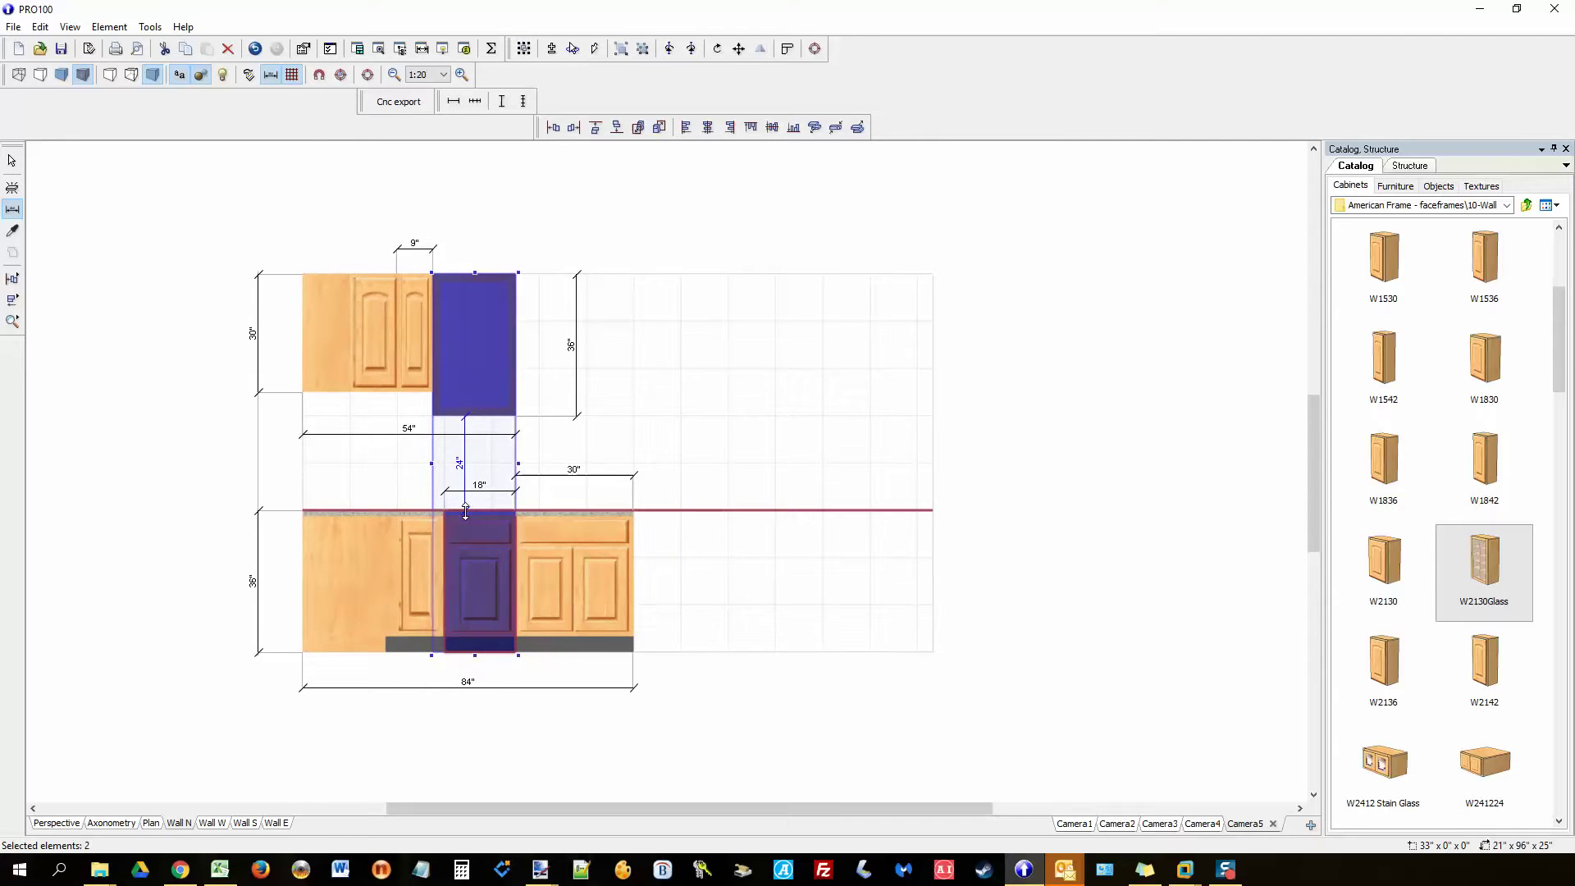
click(465, 510)
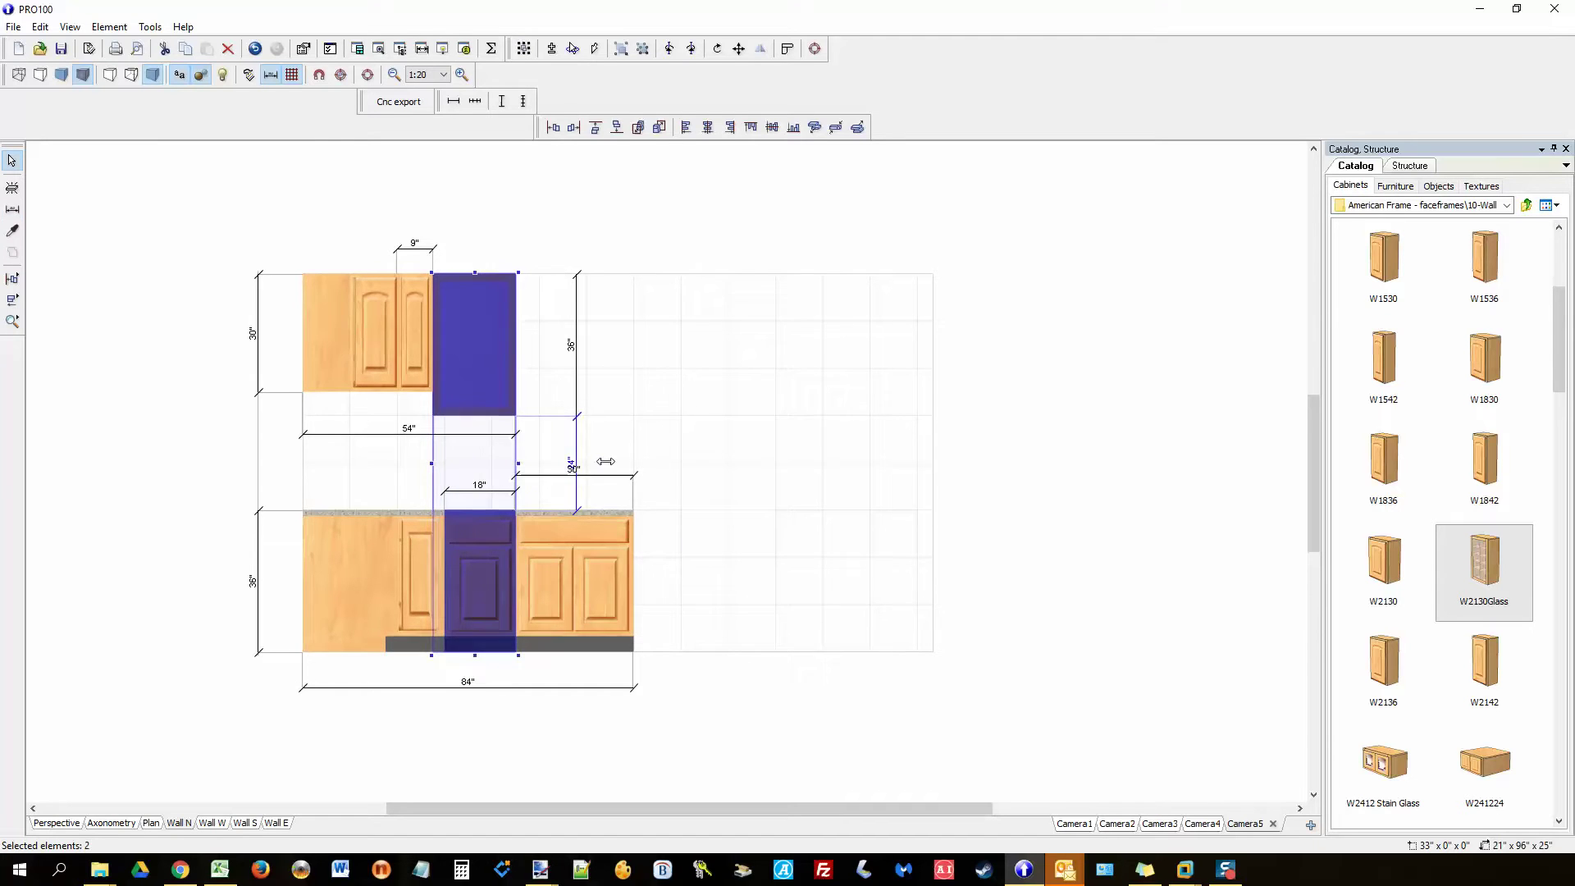
click(710, 468)
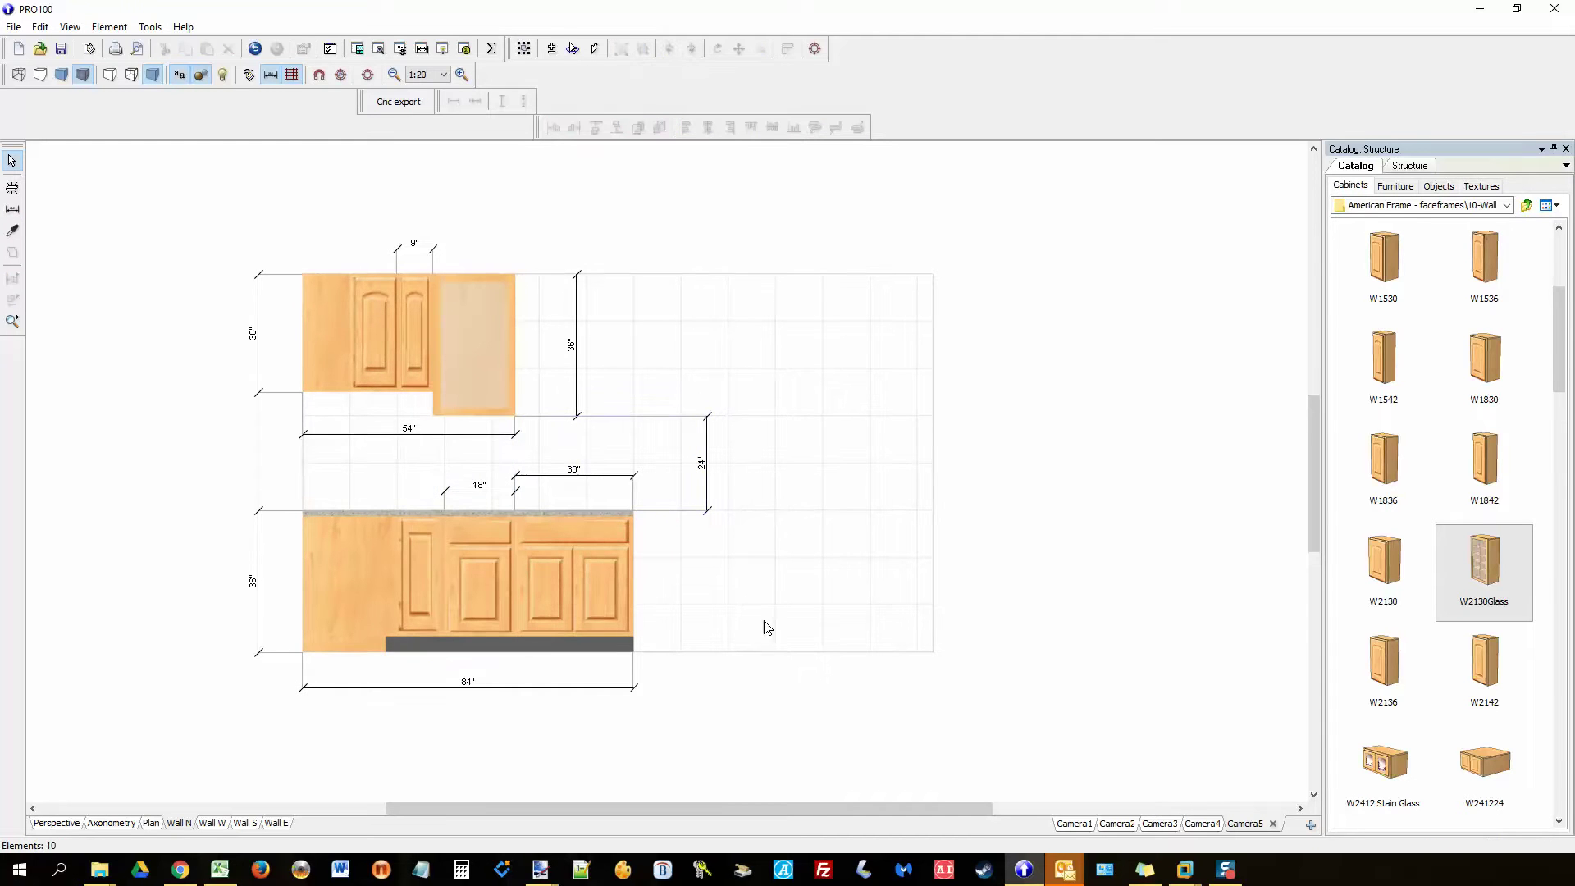
Step: With the B30 base cabinet selected, add Camera6, cycle through Camera1–Camera4 and finish on Camera3
drag(595, 623, 593, 666)
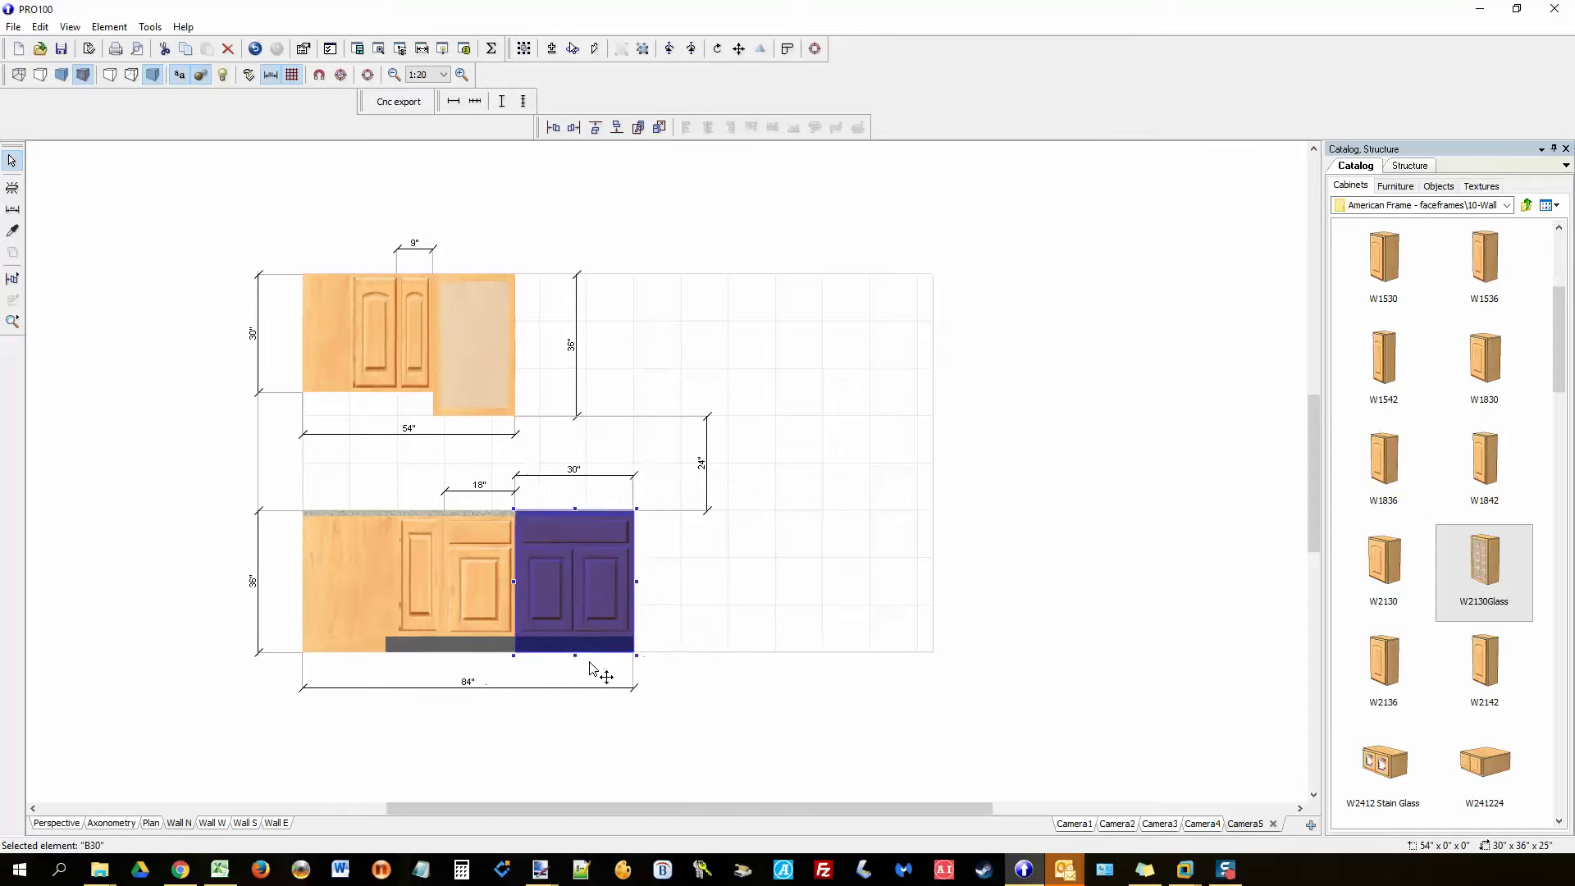
click(1310, 824)
click(1031, 824)
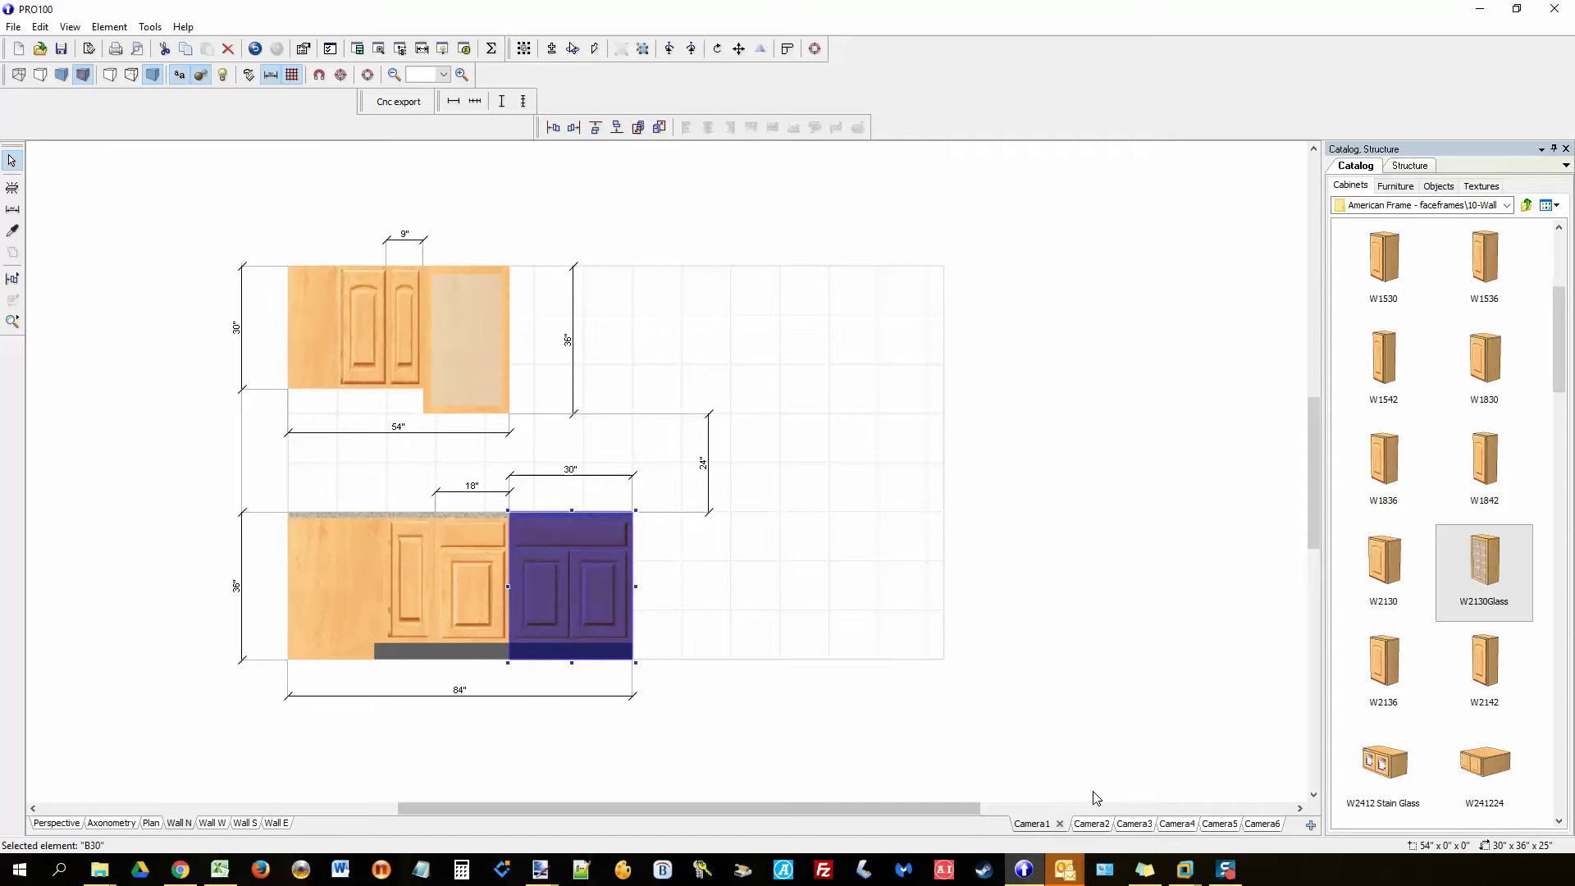
click(1097, 825)
click(1134, 825)
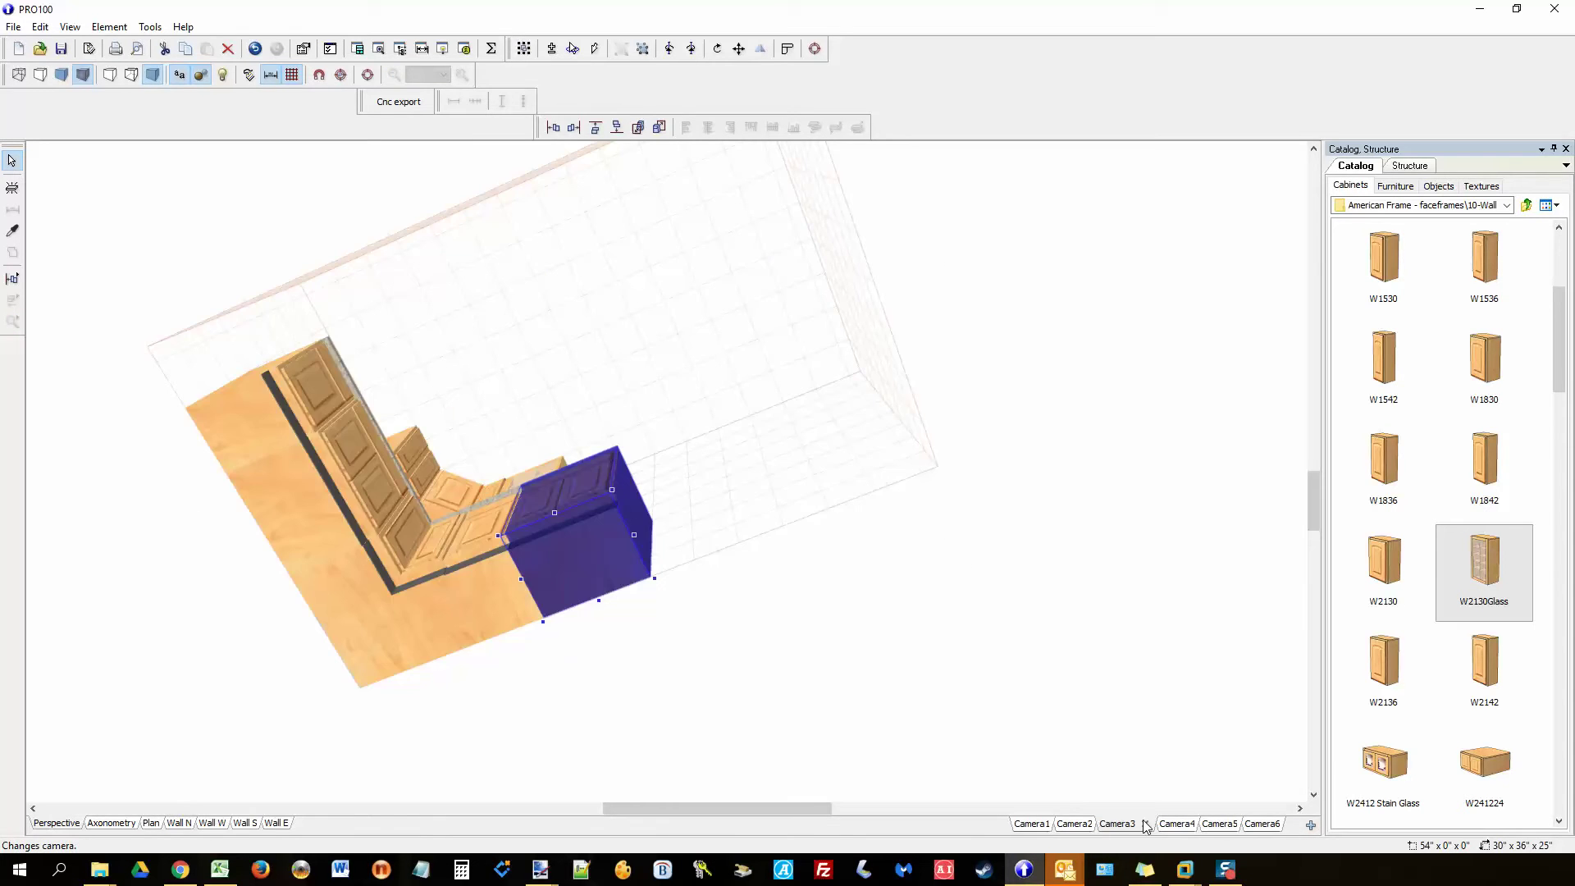
click(1158, 825)
click(1119, 825)
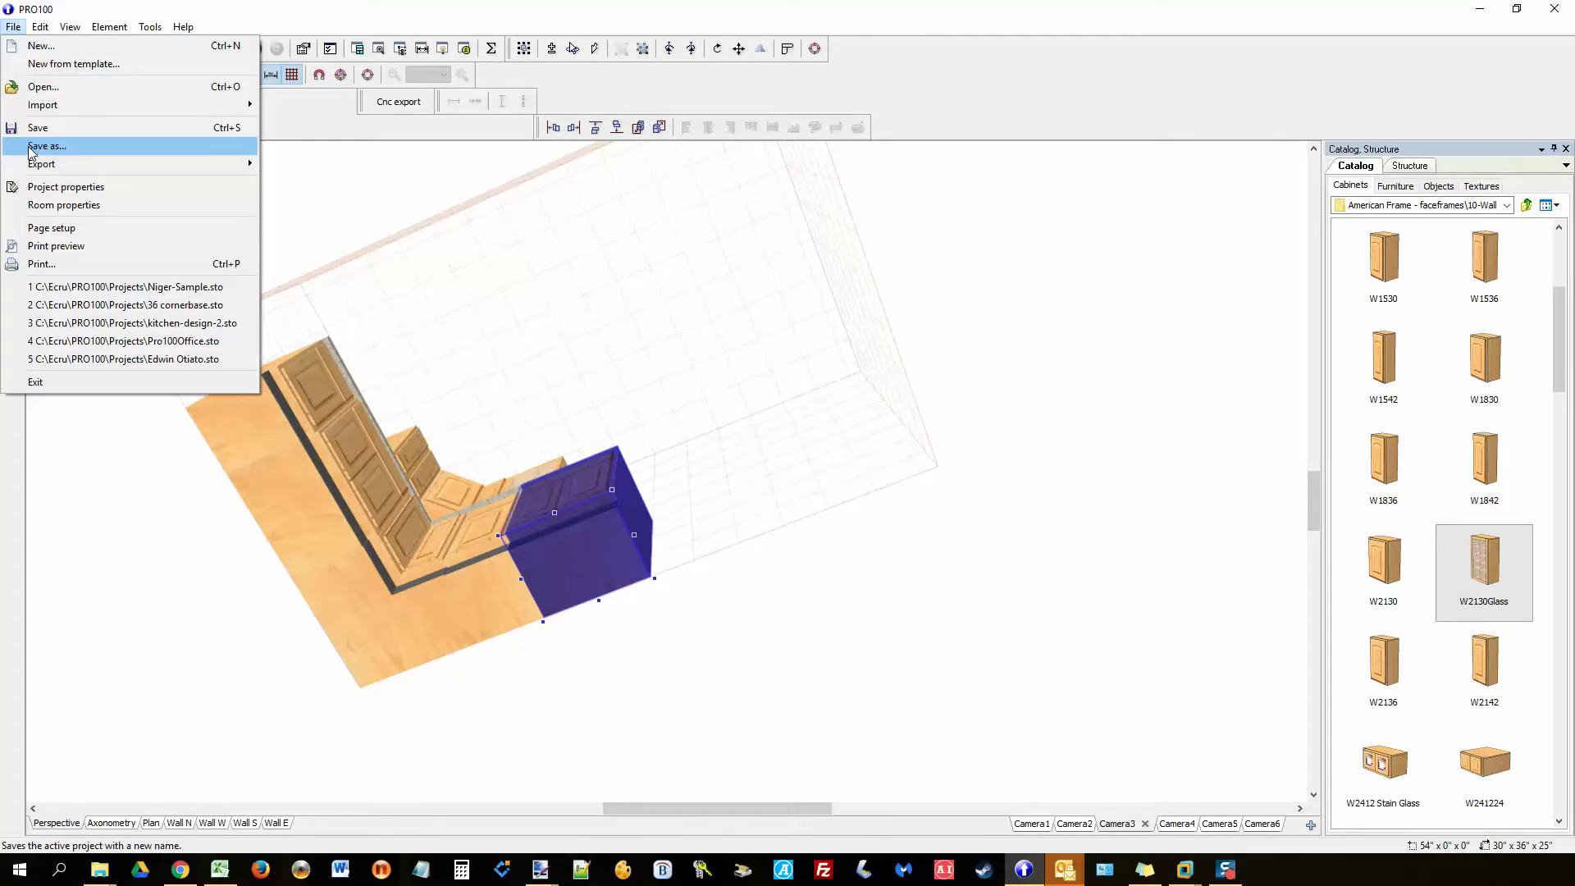
Step: Set a custom image export resolution of 1920 x 1080 via File > Export > Image
mouse_move(153, 168)
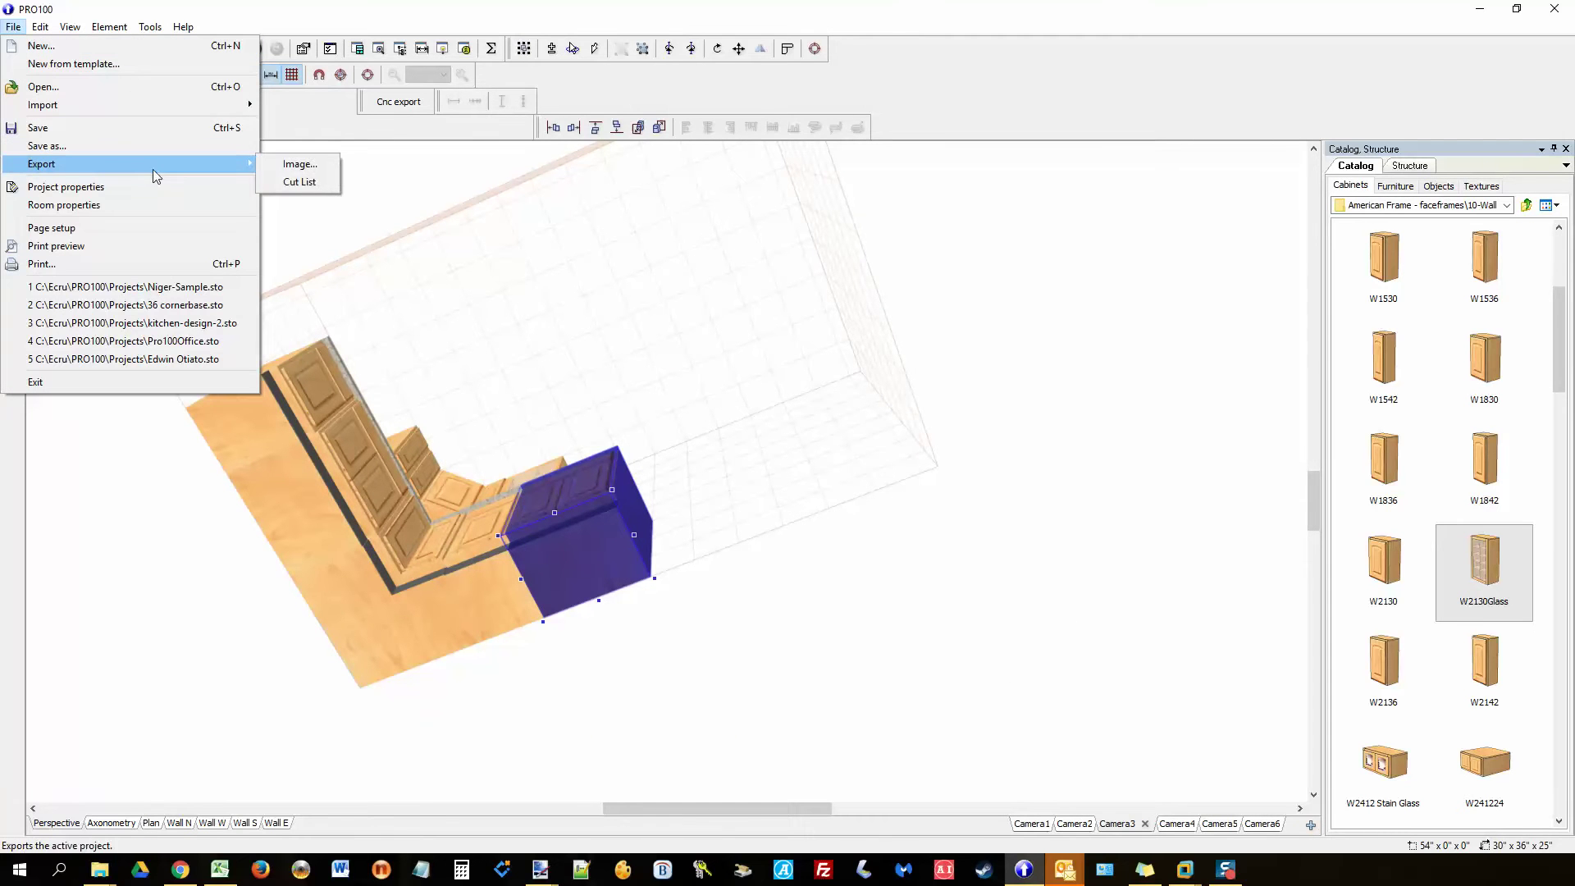
click(300, 167)
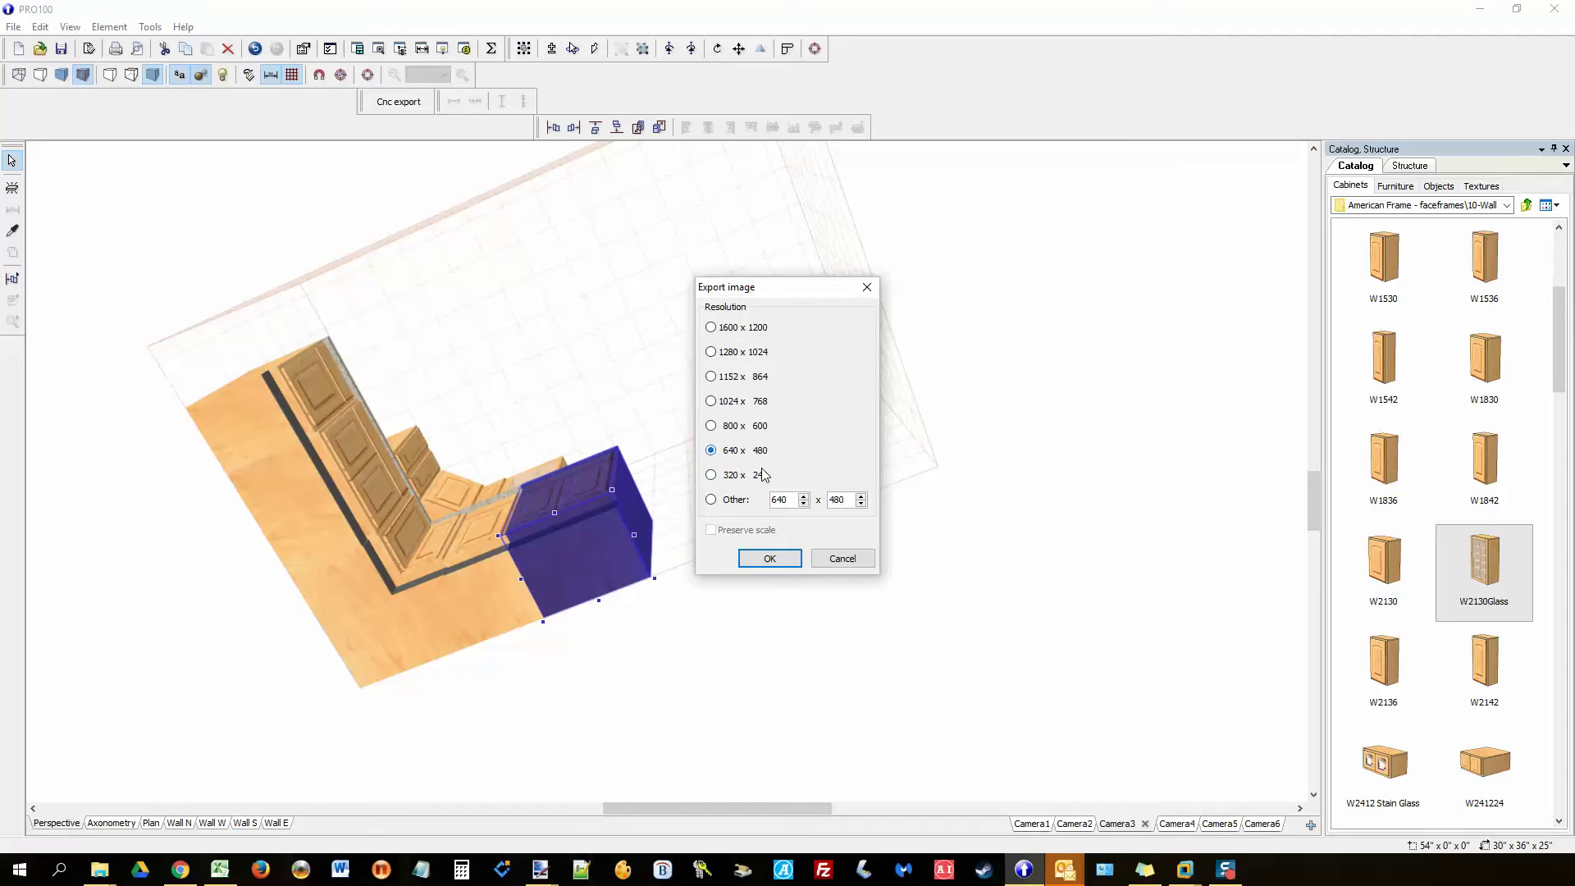
click(711, 475)
click(731, 503)
double_click(787, 502)
text(1920)
double_click(835, 501)
click(771, 559)
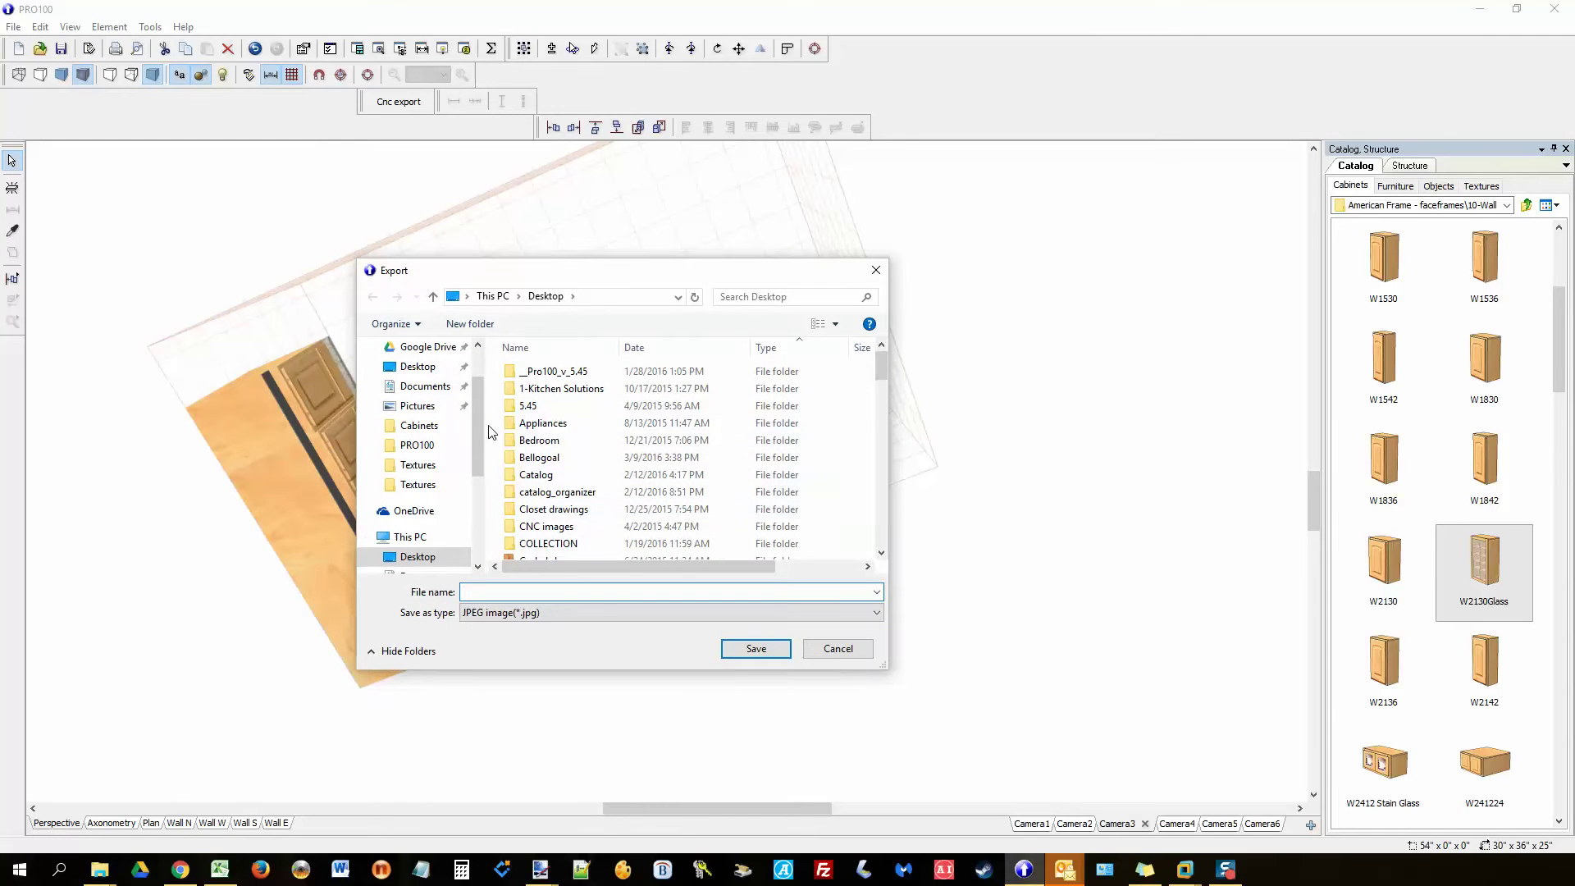
Step: Save the exported image to the Desktop as the JPEG file camera-tutorial
click(432, 370)
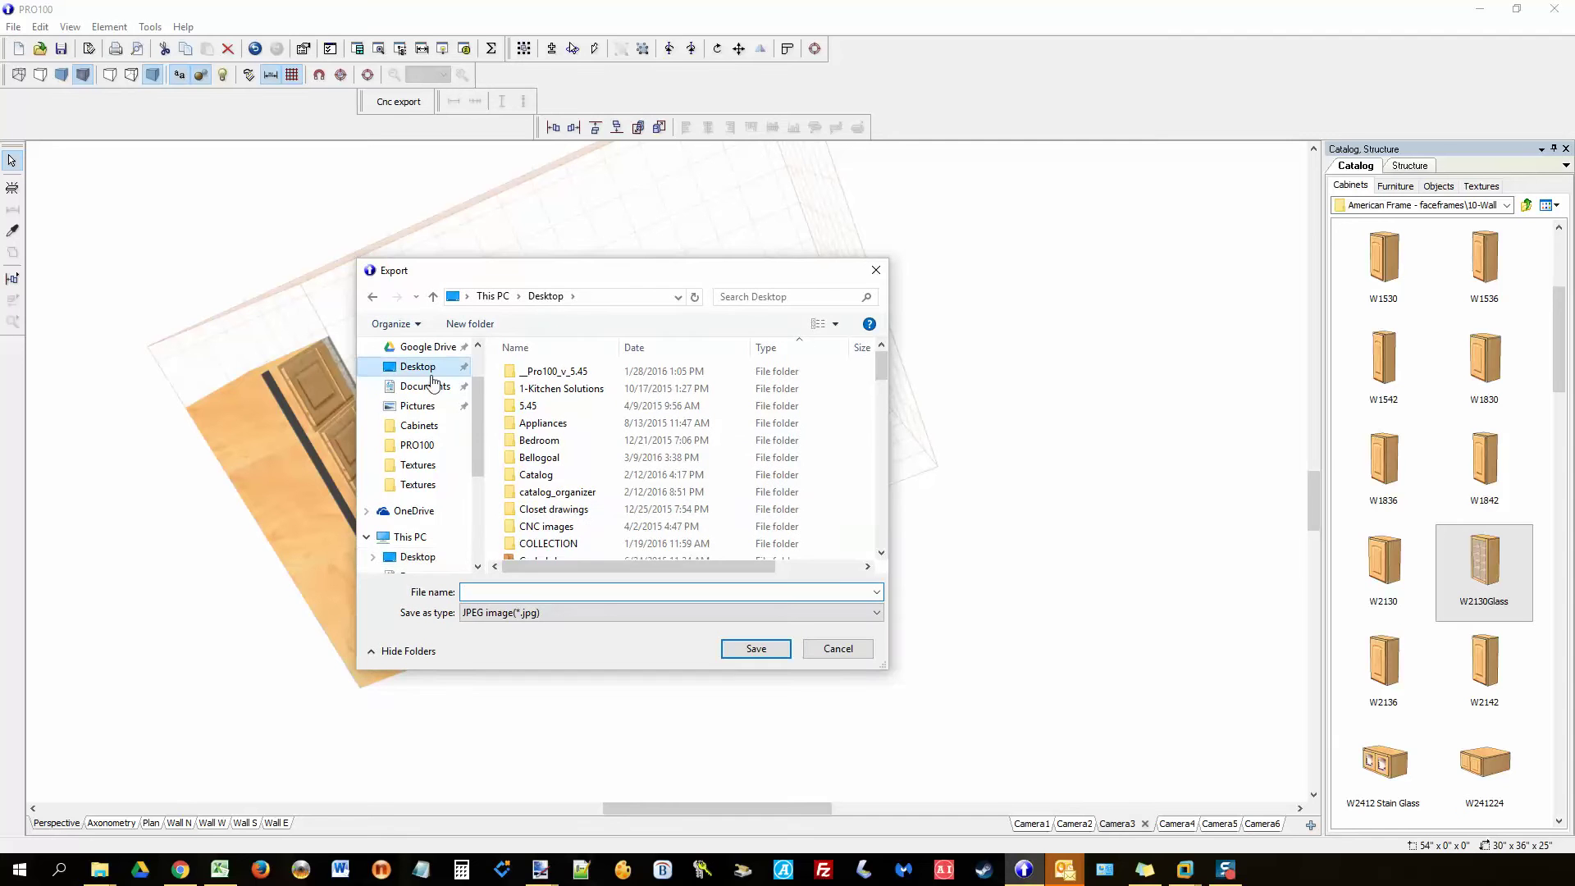
click(592, 593)
text(camera-tutorial)
click(753, 647)
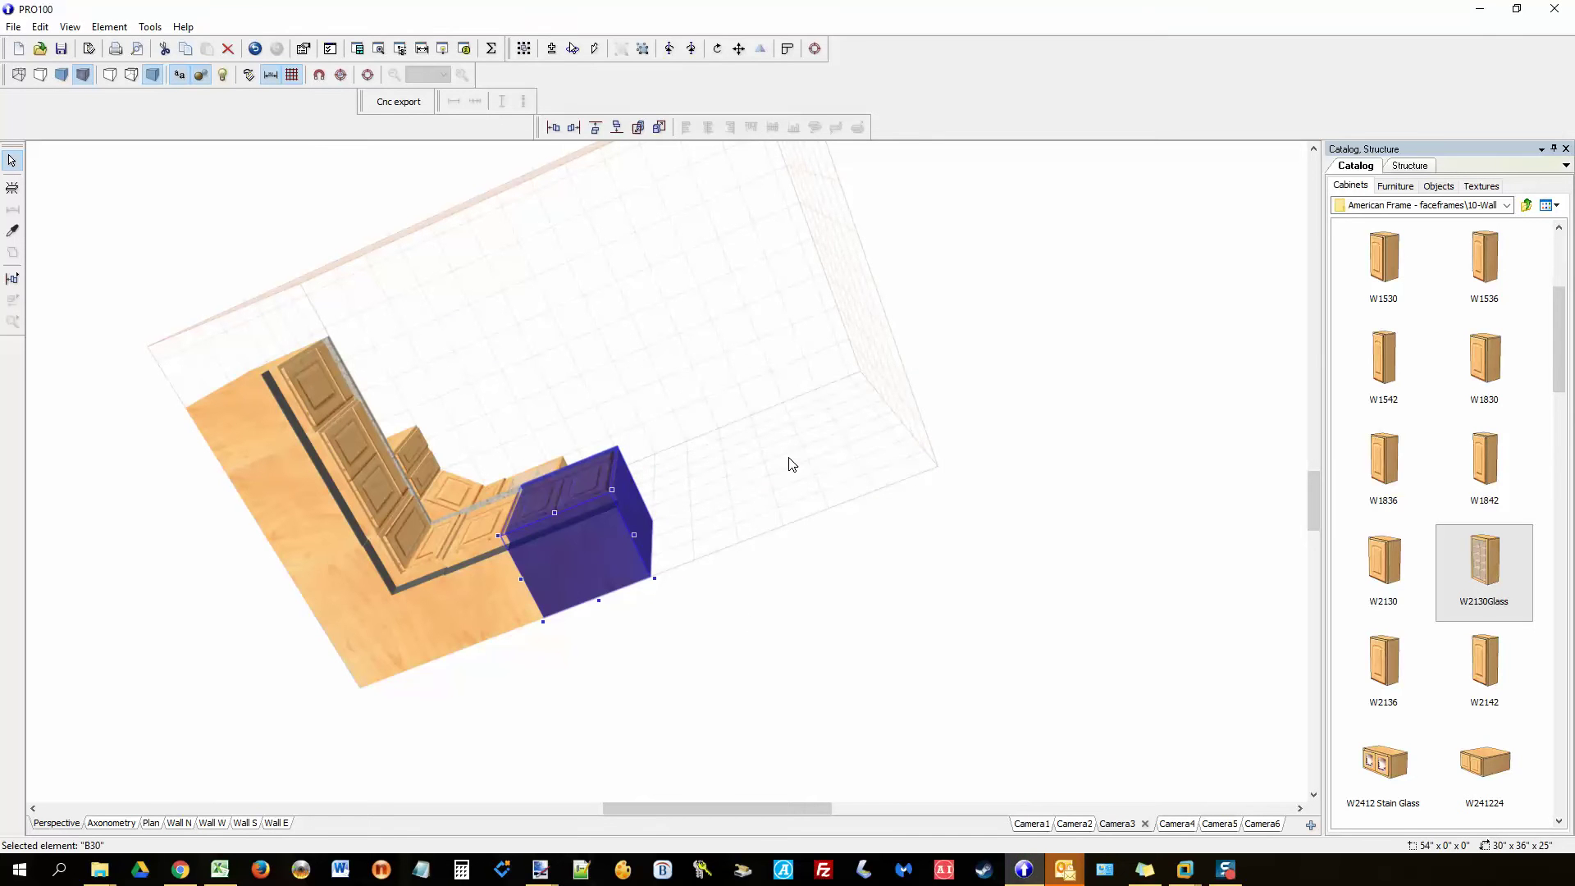
Step: Open the Desktop folder in File Explorer and scroll down to camera-tutorial.jpg
click(99, 869)
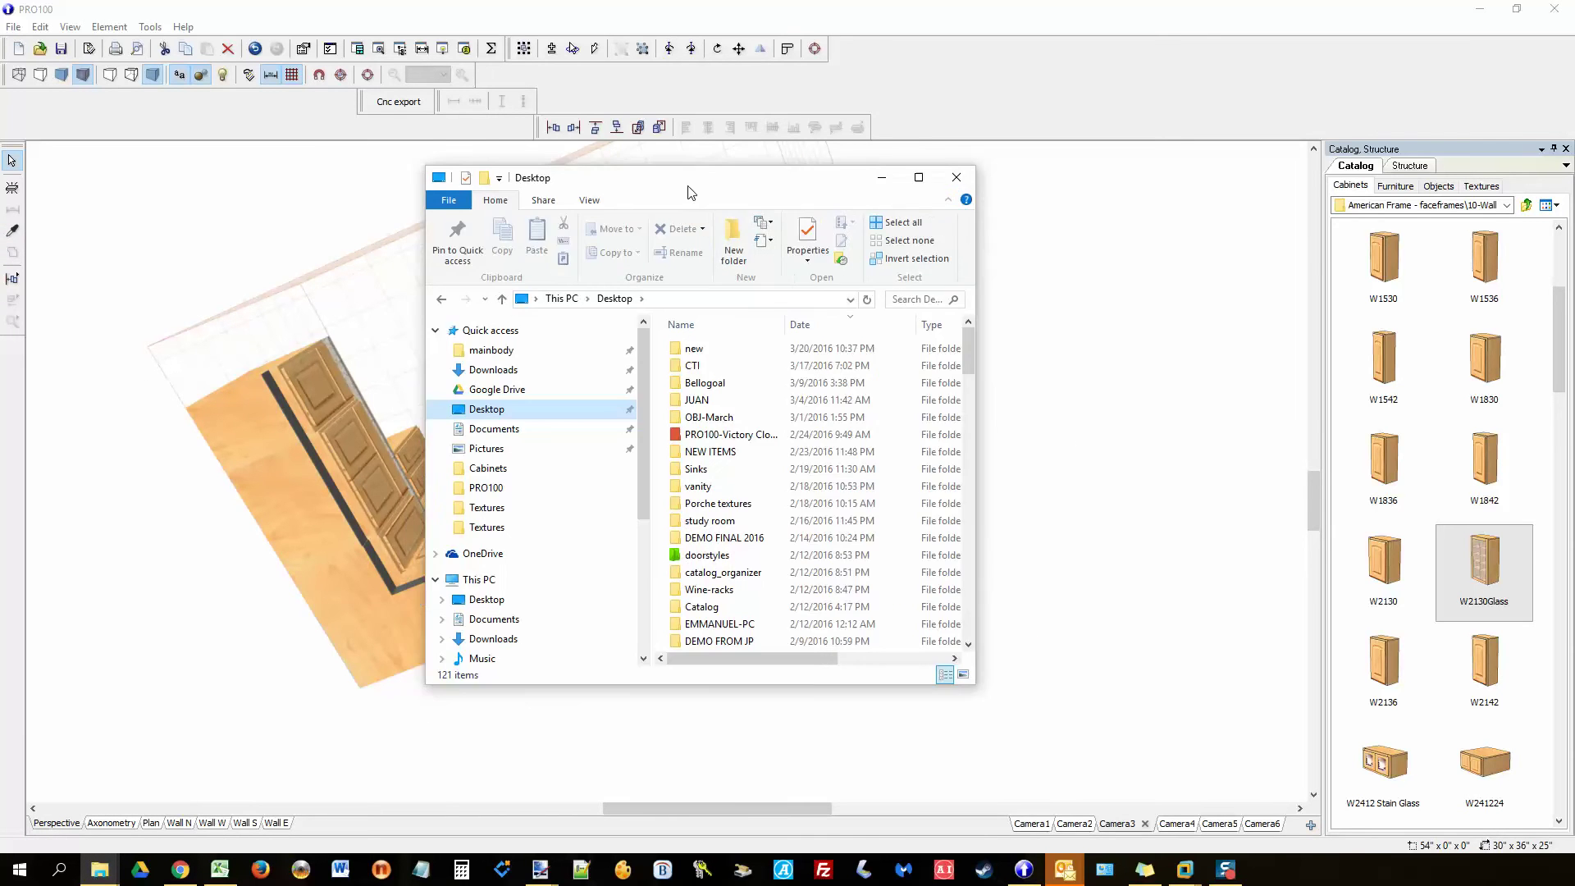
scroll(744, 445, down, 10)
scroll(749, 441, down, 4)
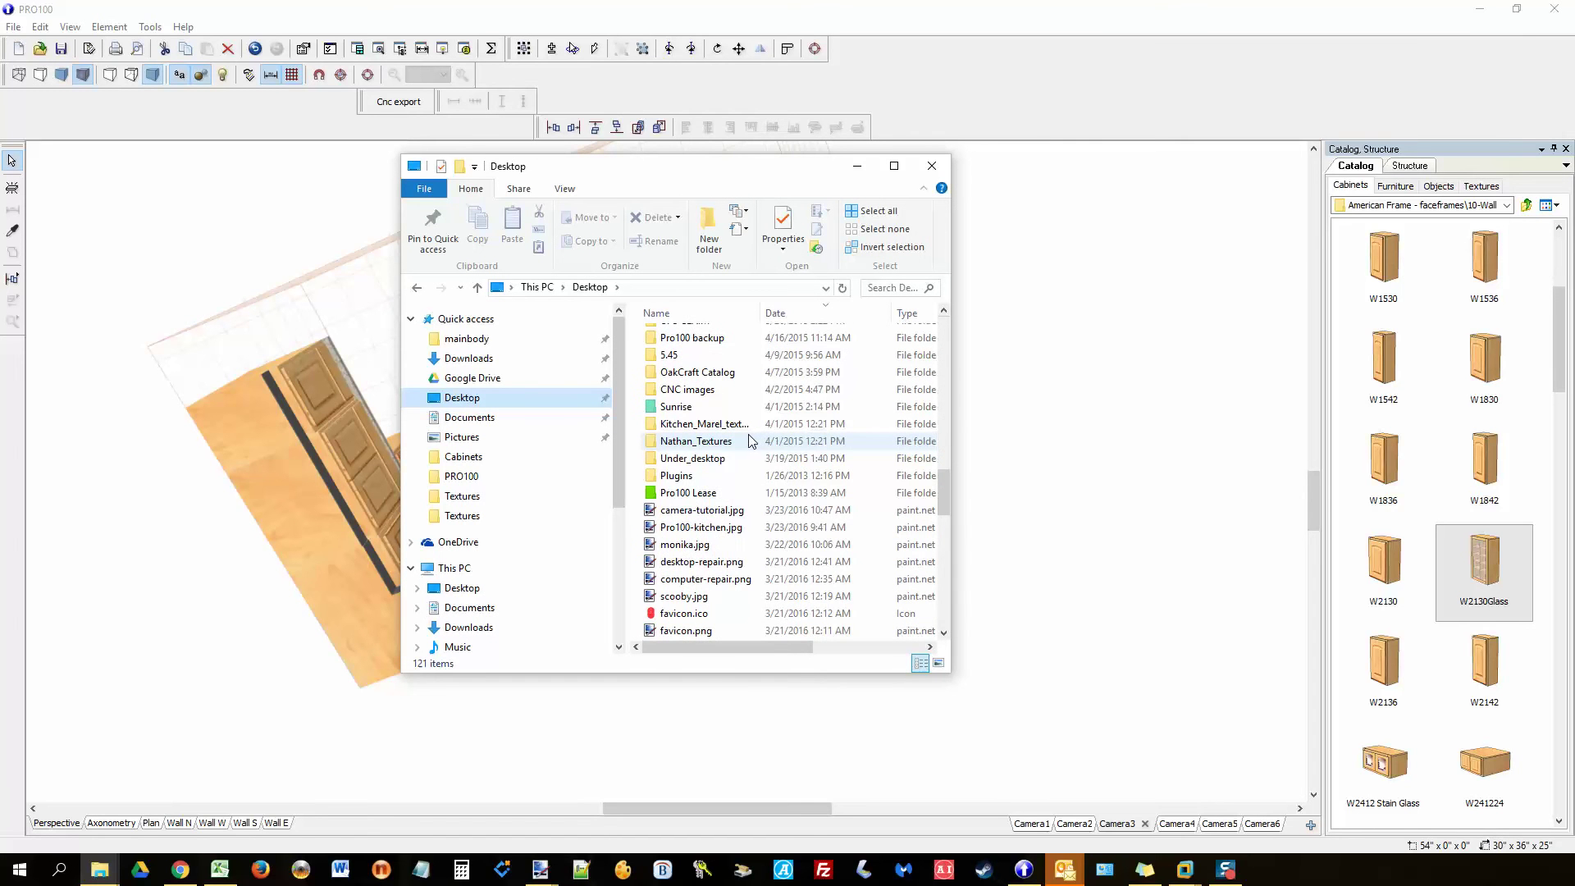
Step: View camera-tutorial.jpg maximized in paint.net, then minimize paint.net and File Explorer
click(714, 512)
double_click(714, 512)
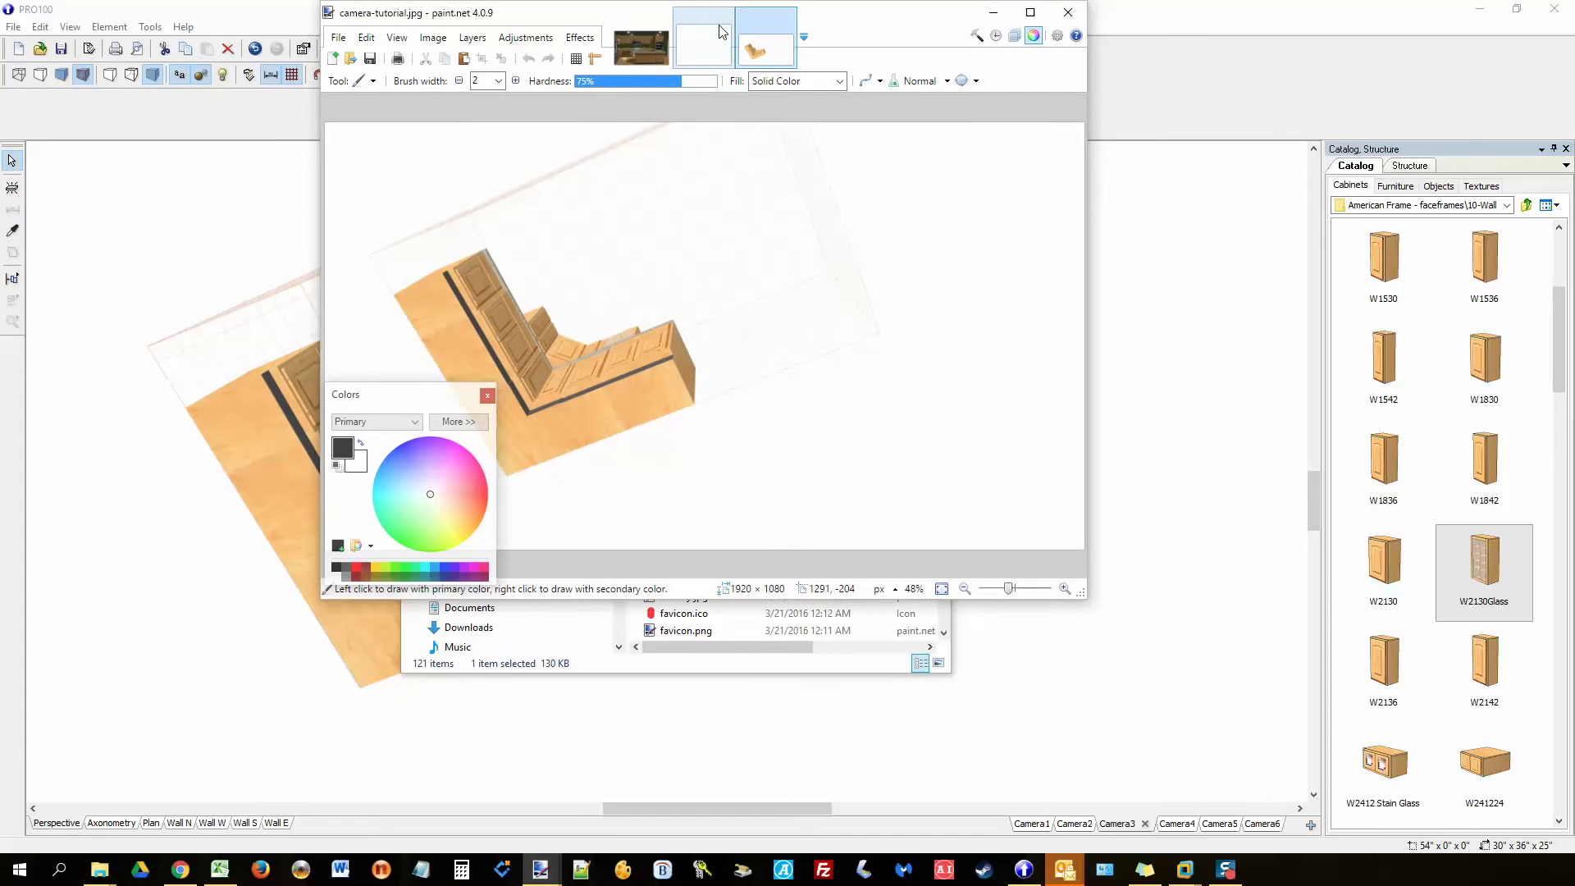
double_click(850, 11)
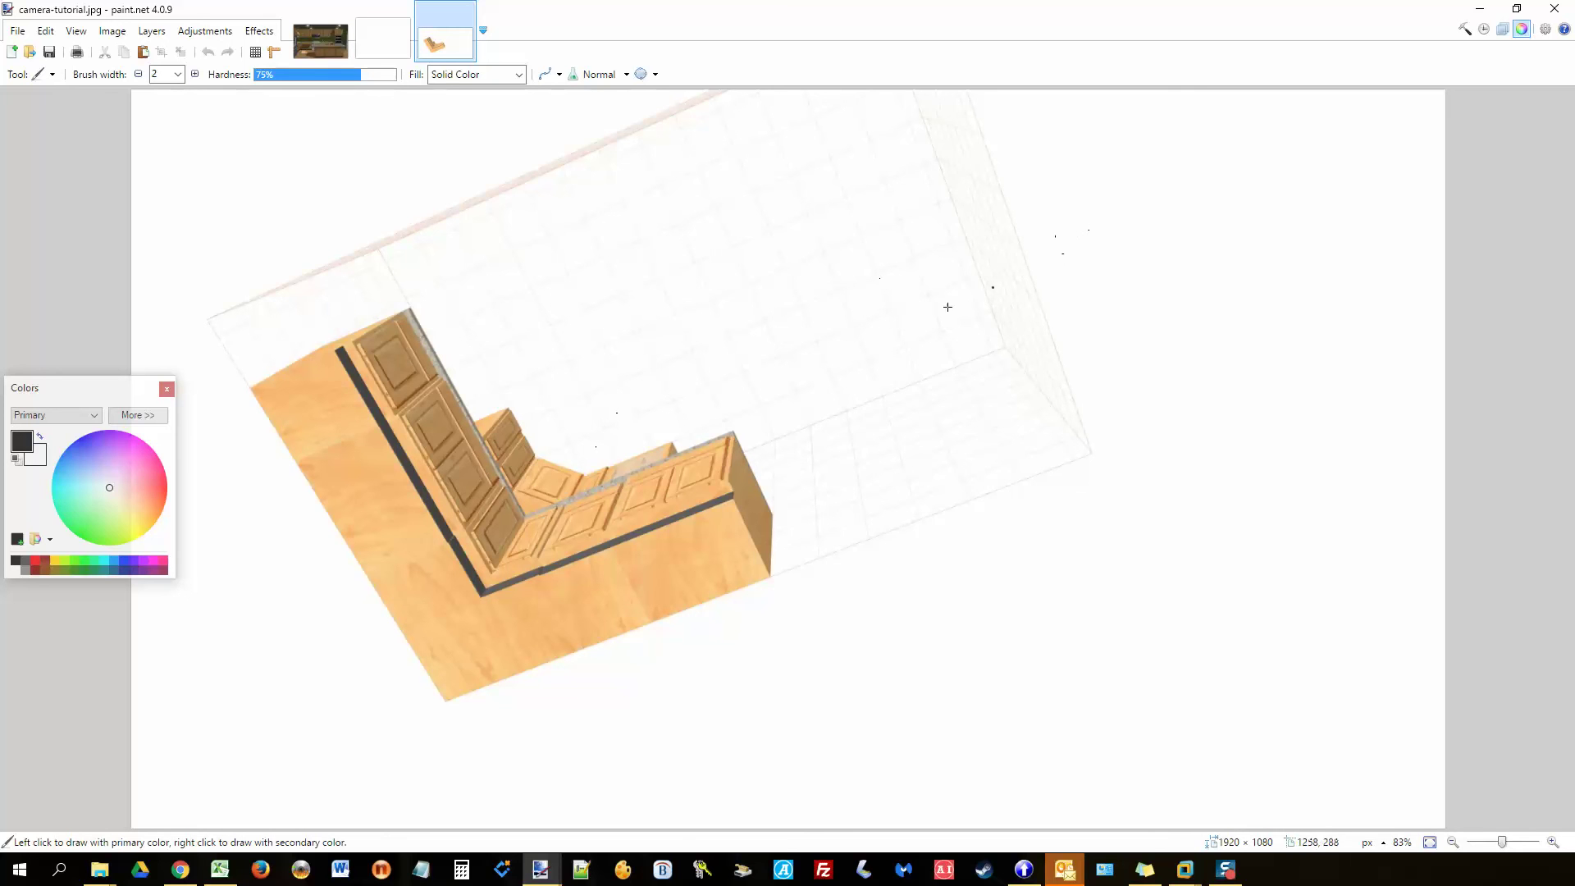
click(1481, 9)
click(861, 166)
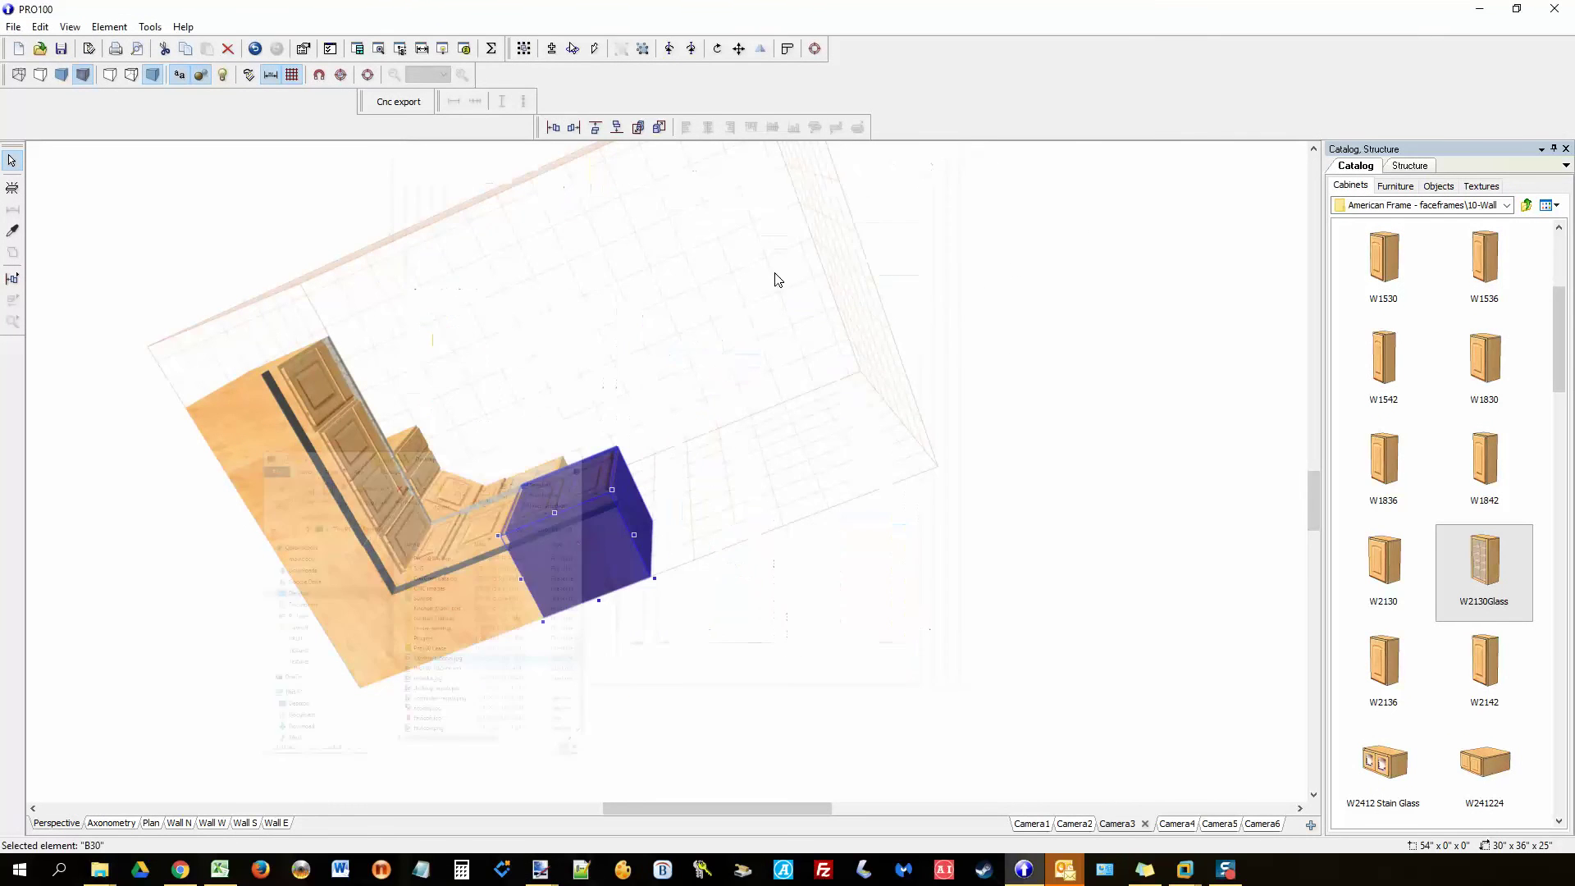